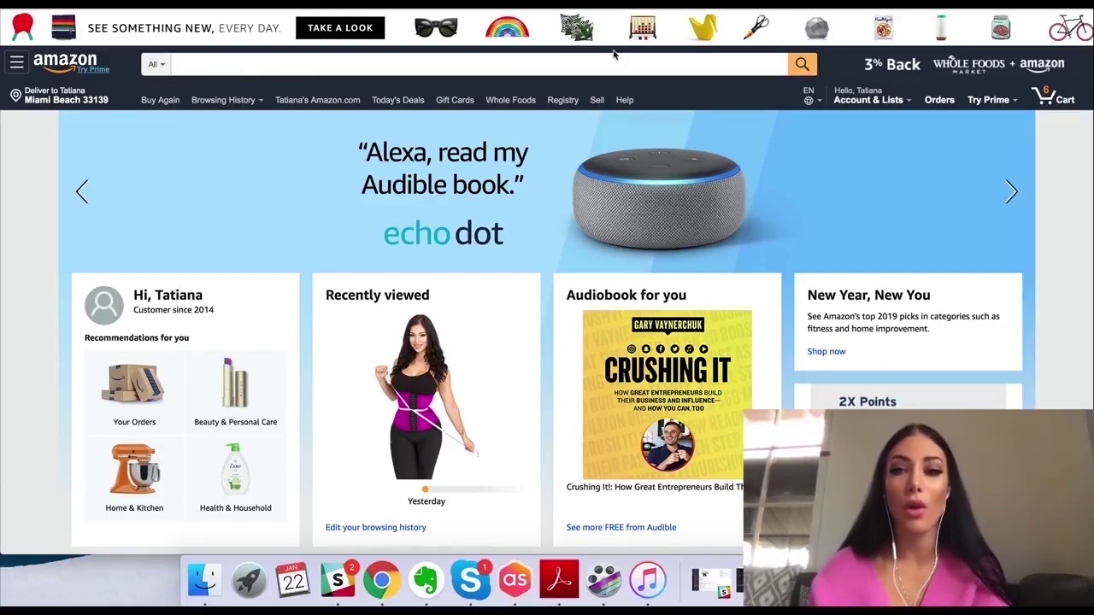
Search Amazon for 'cell phone holder for car' and scroll through the results.
left_click(246, 69)
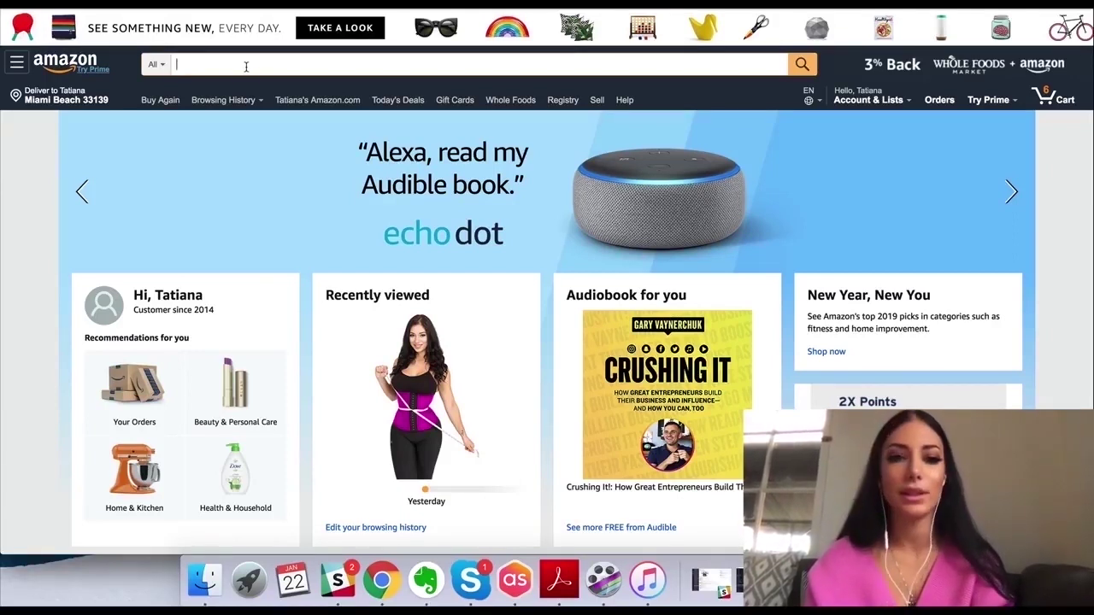
type("cell p")
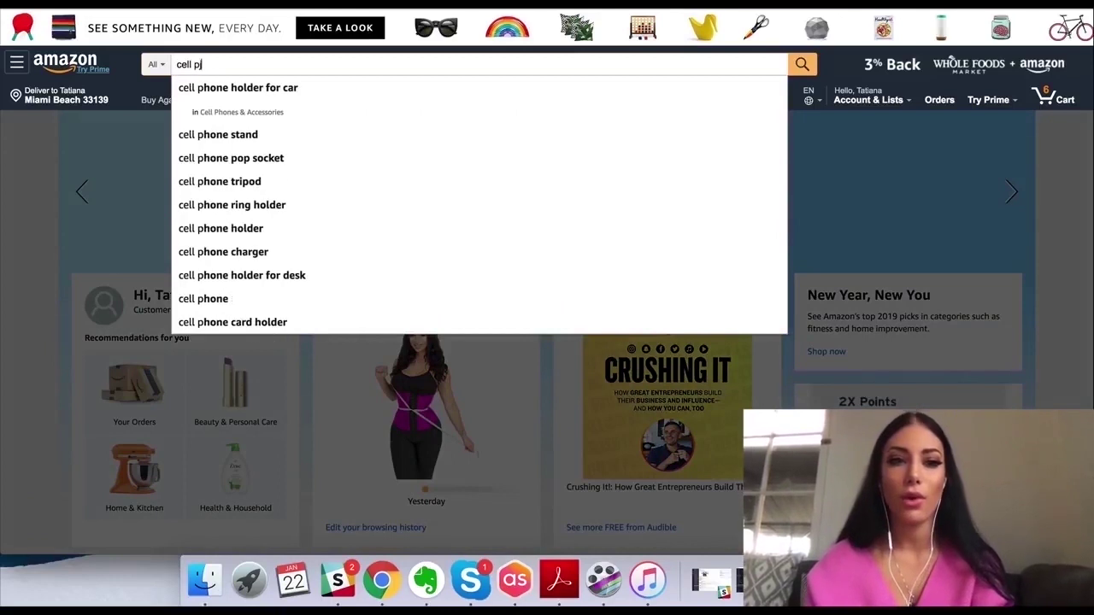
type("hone")
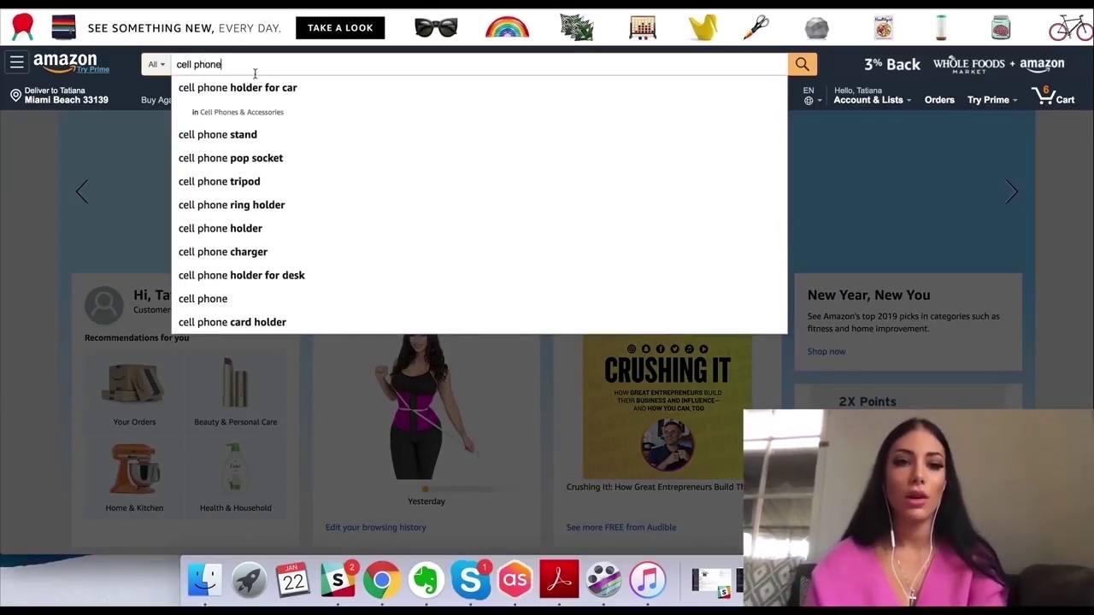
left_click(265, 88)
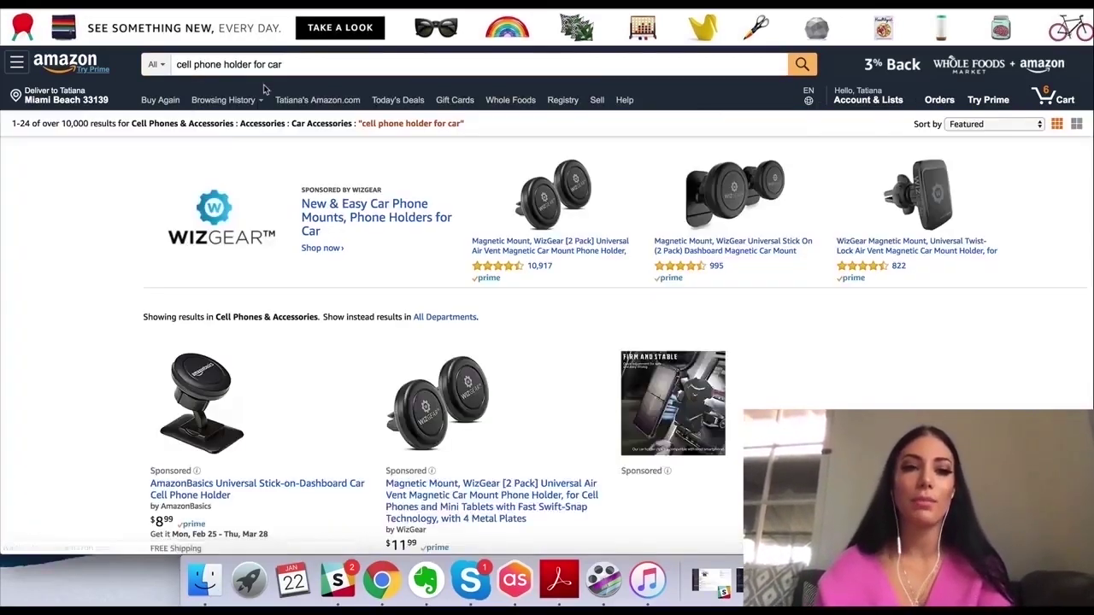
scroll(259, 335, "down", 3)
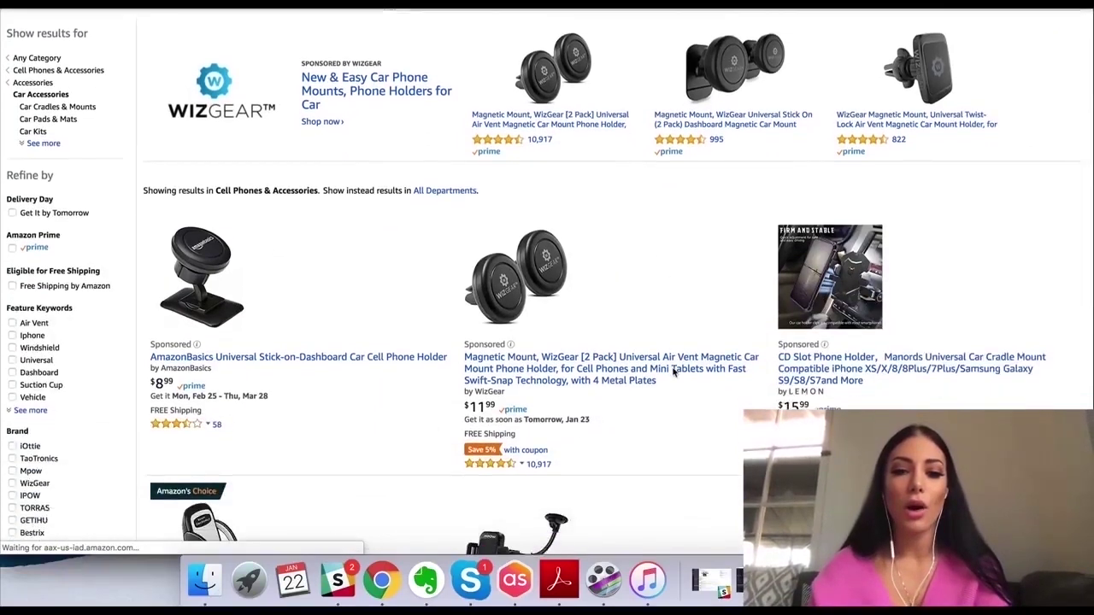
scroll(261, 339, "down", 2)
scroll(708, 305, "down", 4)
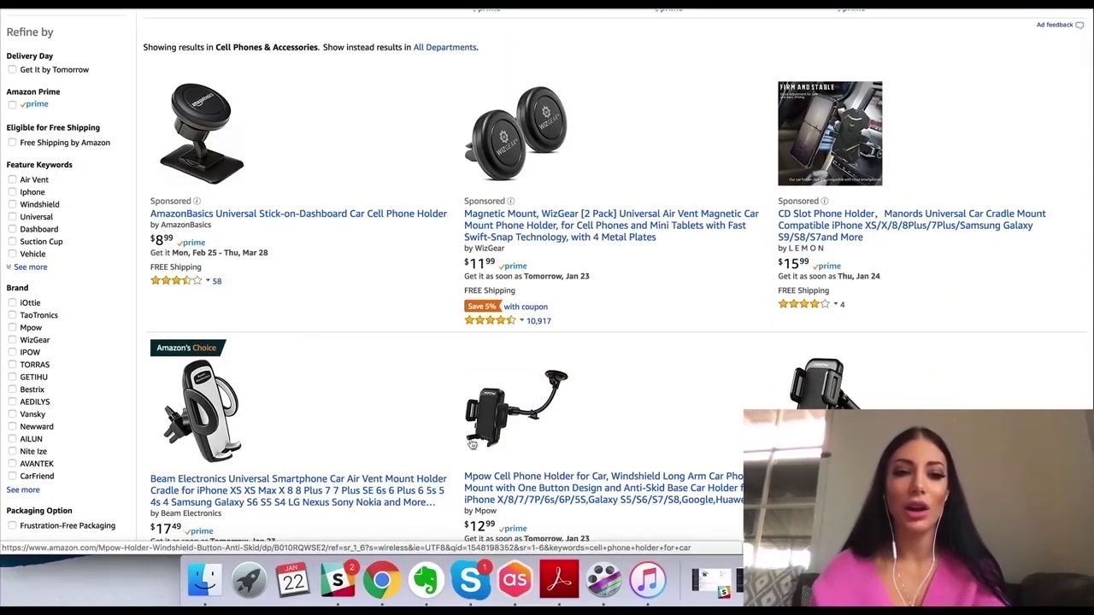
scroll(320, 372, "up", 3)
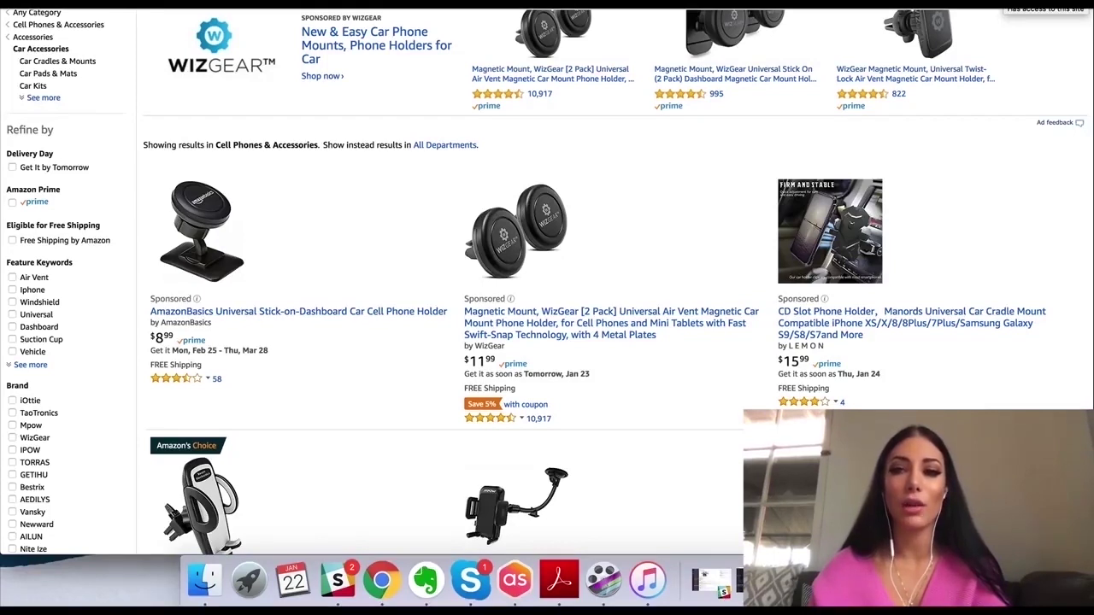
Overlay Jungle Scout estimates on the results: $14.44 average price, 5,303 average monthly sales.
left_click(1045, 5)
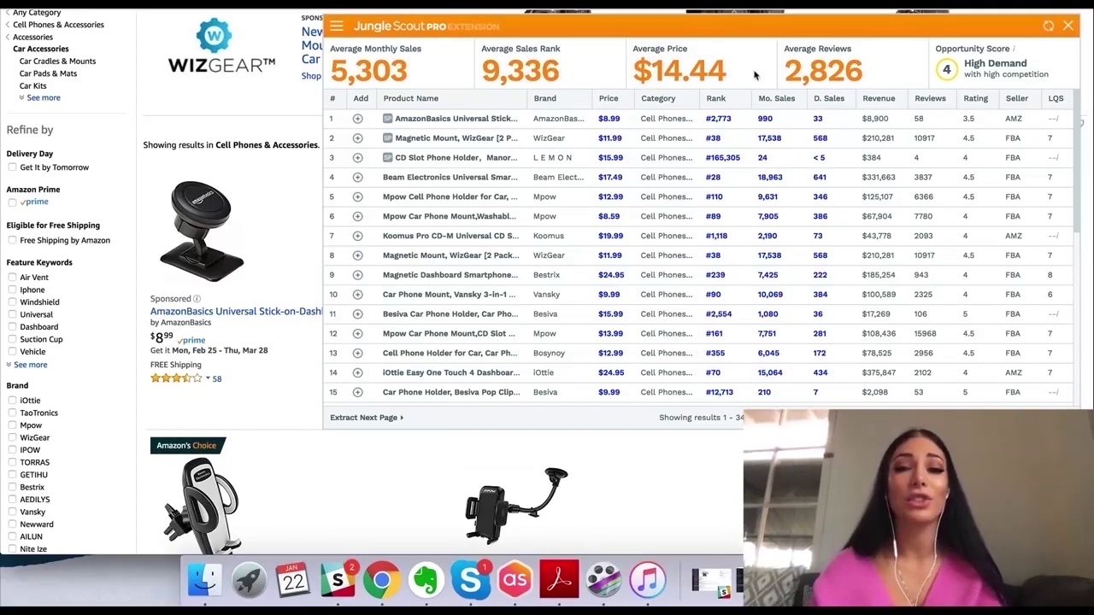
mouse_move(680, 71)
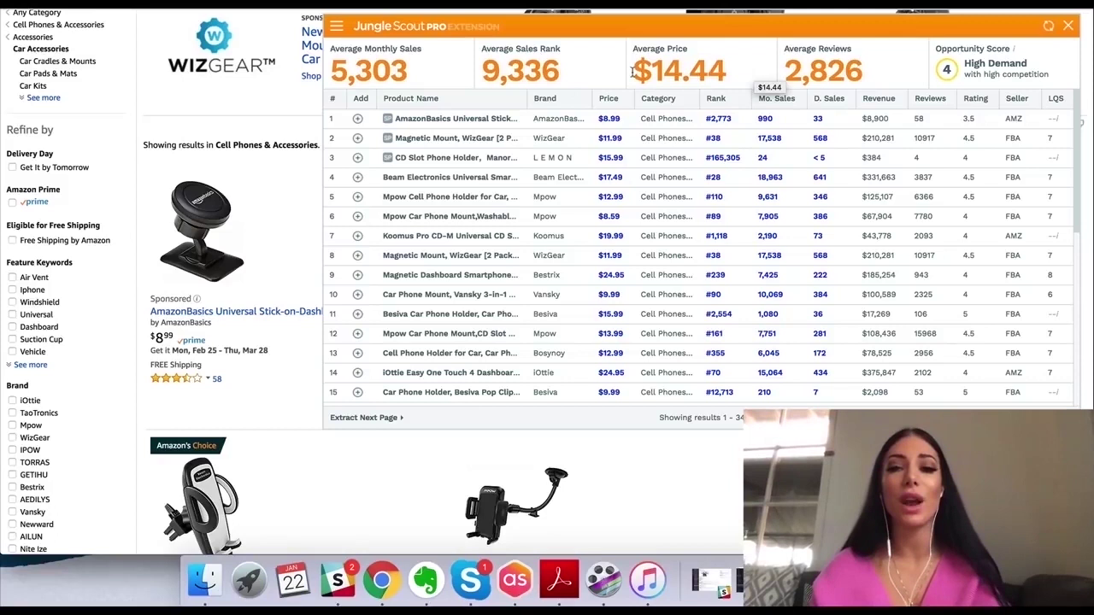
scroll(230, 342, "down", 3)
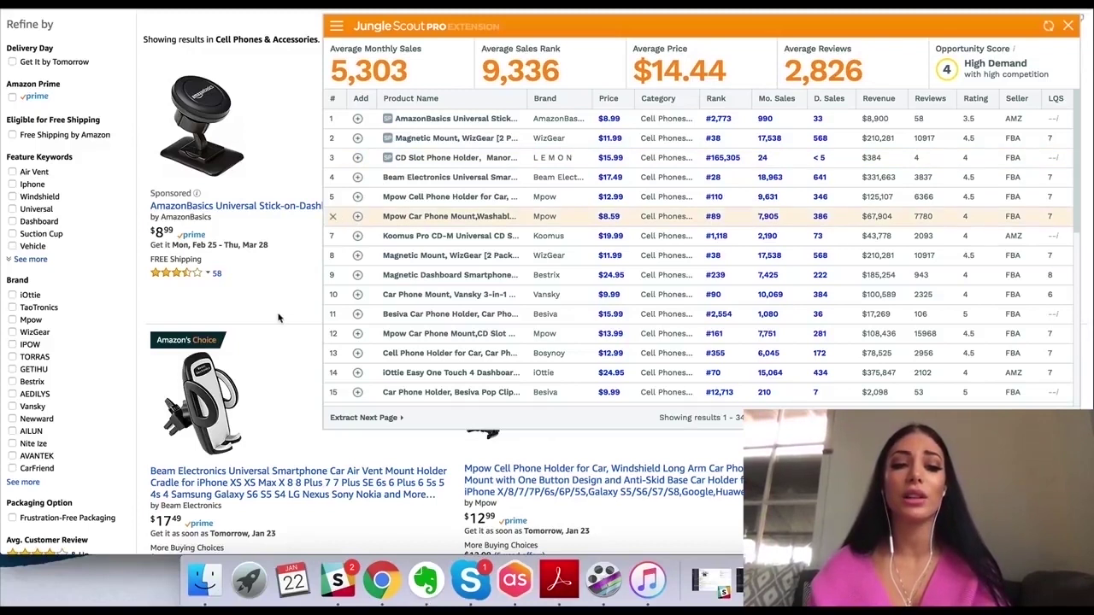
scroll(279, 317, "down", 2)
mouse_move(543, 333)
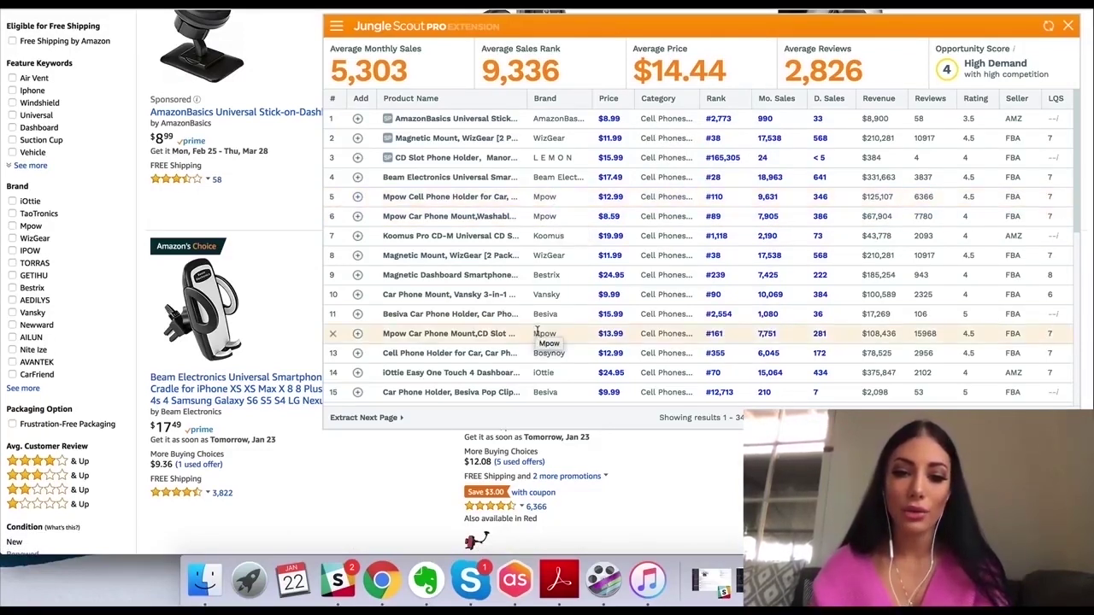
scroll(551, 333, "down", 3)
scroll(551, 334, "down", 2)
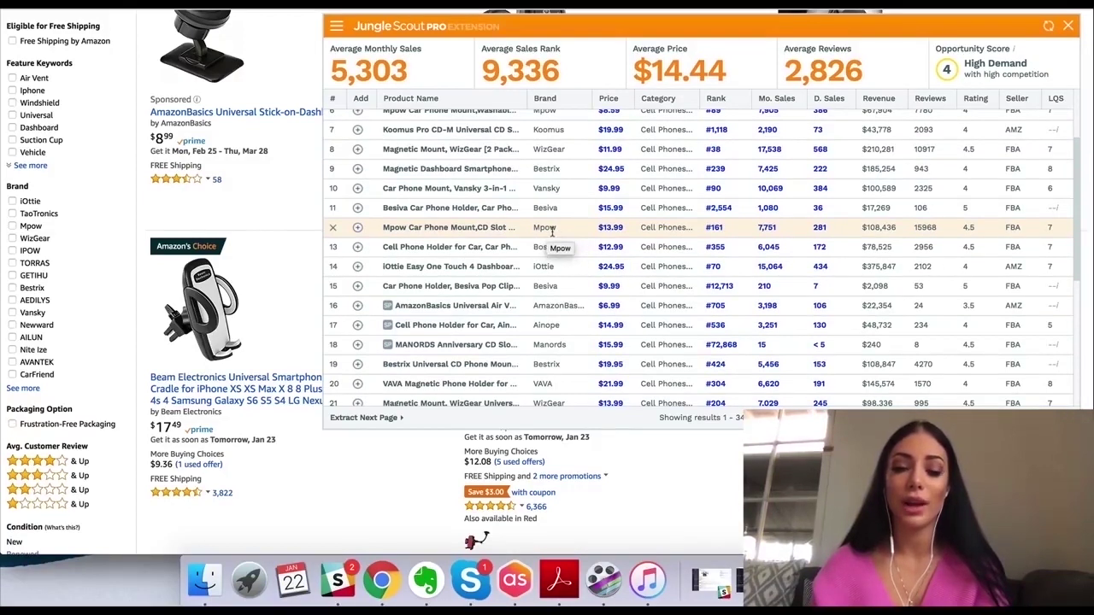
scroll(552, 231, "down", 4)
scroll(556, 188, "down", 4)
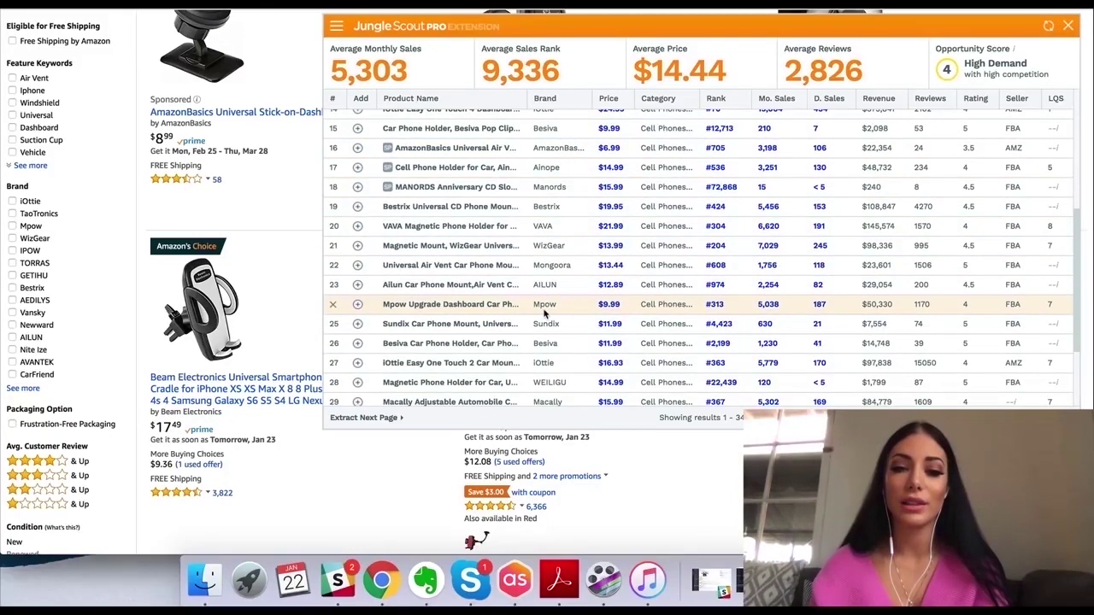
scroll(538, 273, "down", 2)
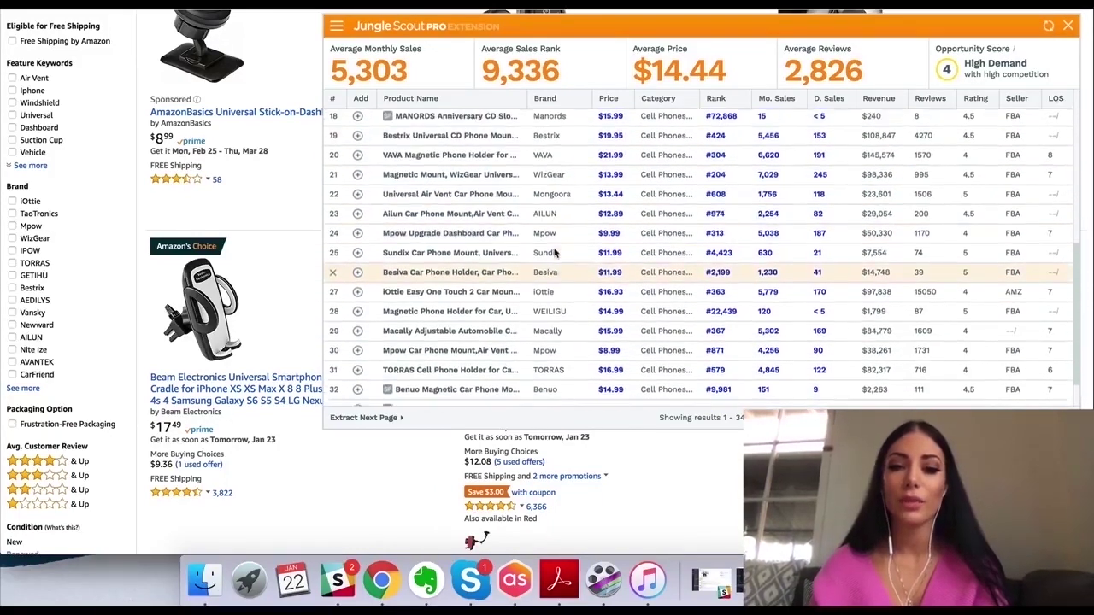
scroll(556, 254, "up", 2)
scroll(553, 251, "up", 7)
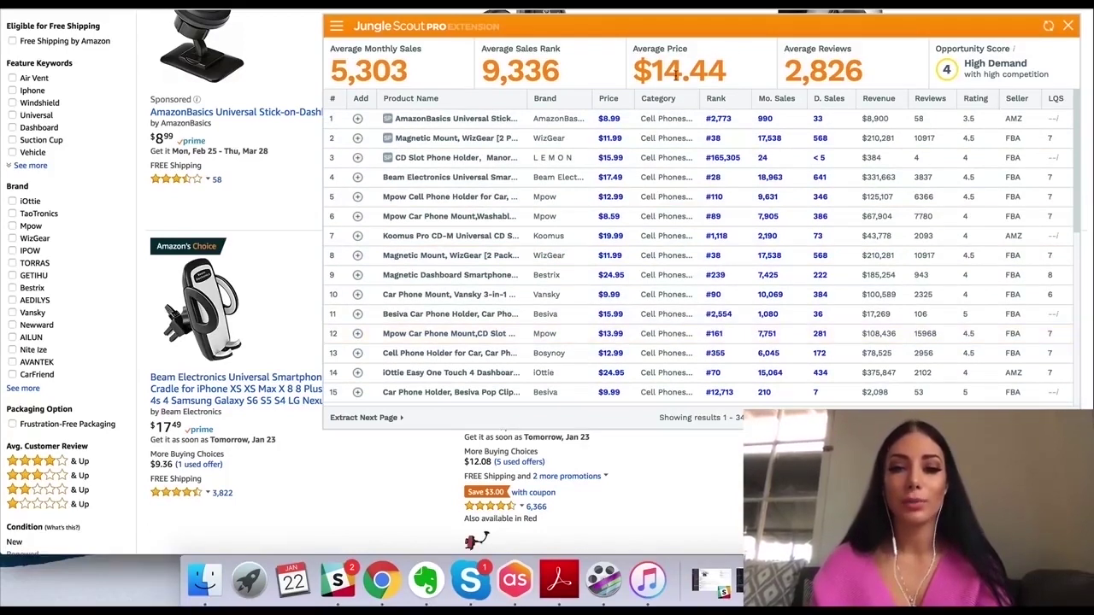
scroll(646, 214, "down", 2)
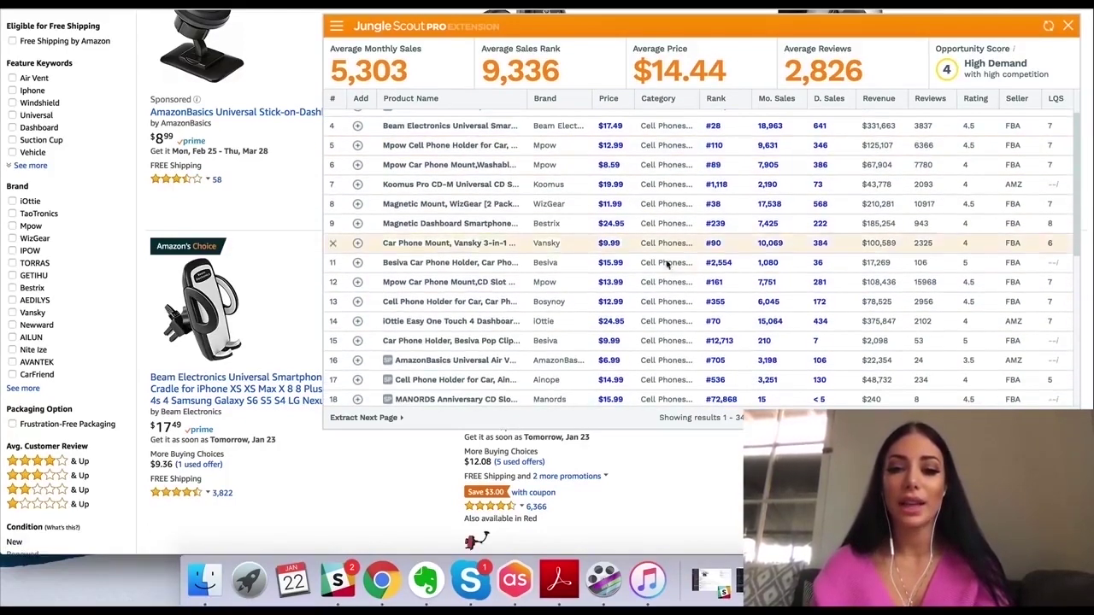
scroll(659, 282, "down", 5)
scroll(659, 282, "up", 7)
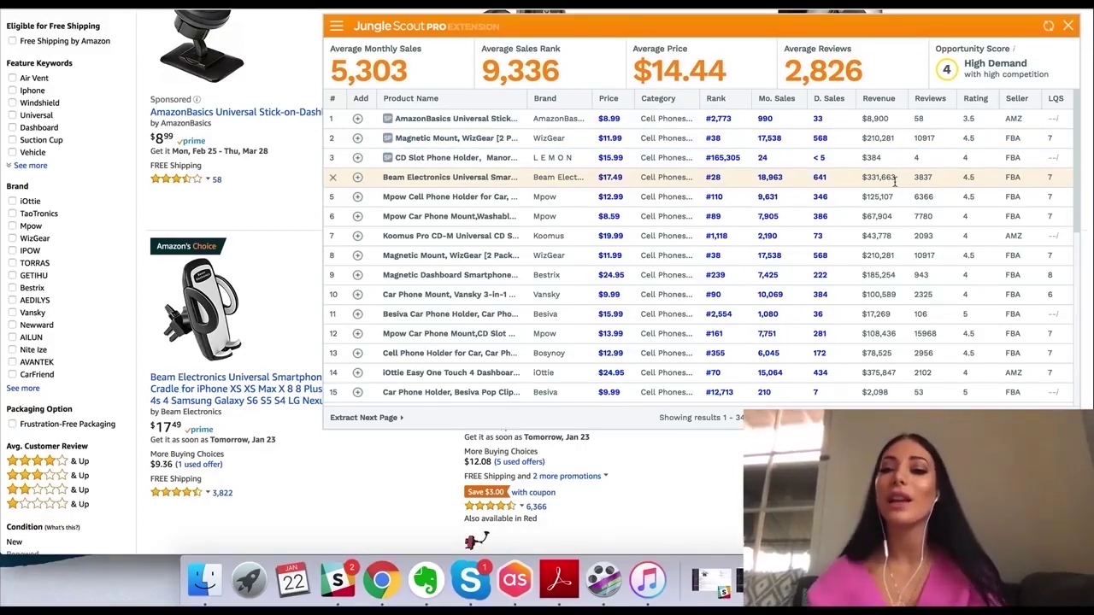
Scroll through Jungle Scout's product table of cell phone holder estimates.
scroll(886, 253, "down", 2)
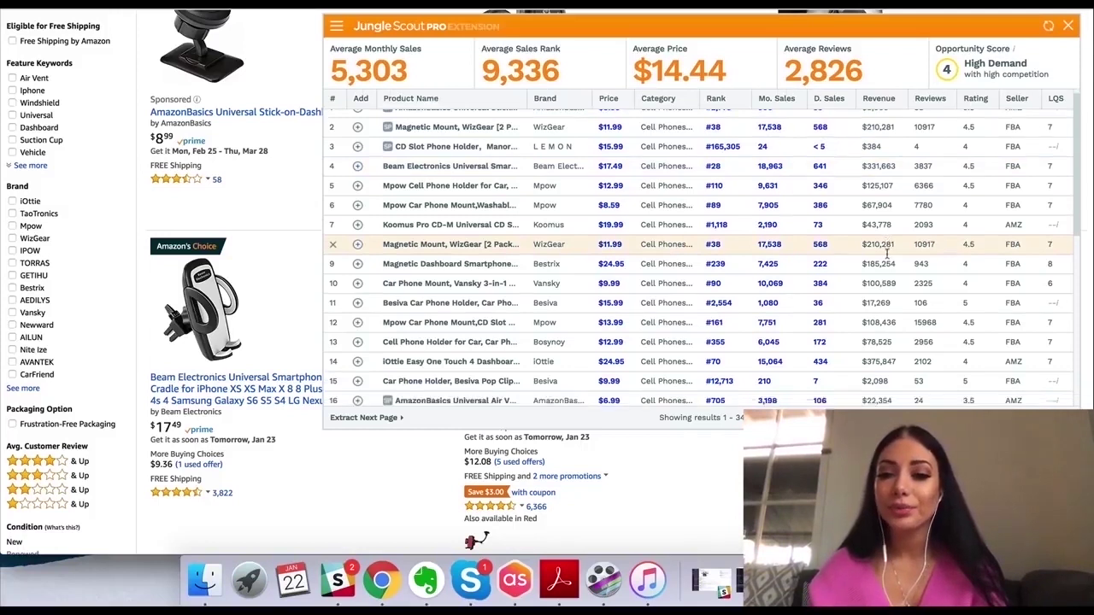
scroll(886, 254, "down", 3)
scroll(886, 254, "down", 1)
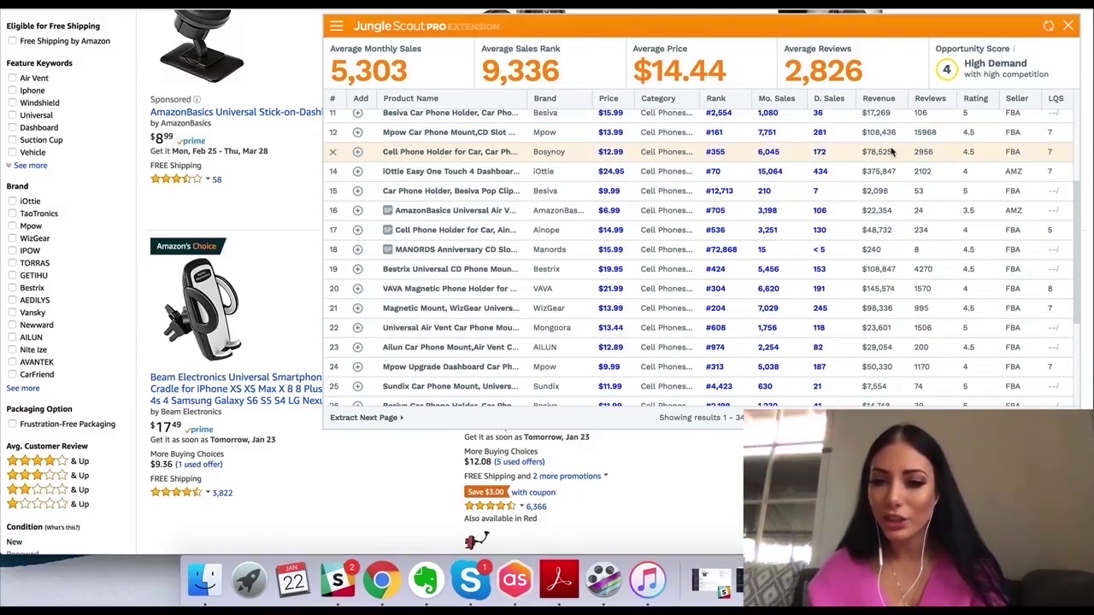
scroll(889, 196, "up", 2)
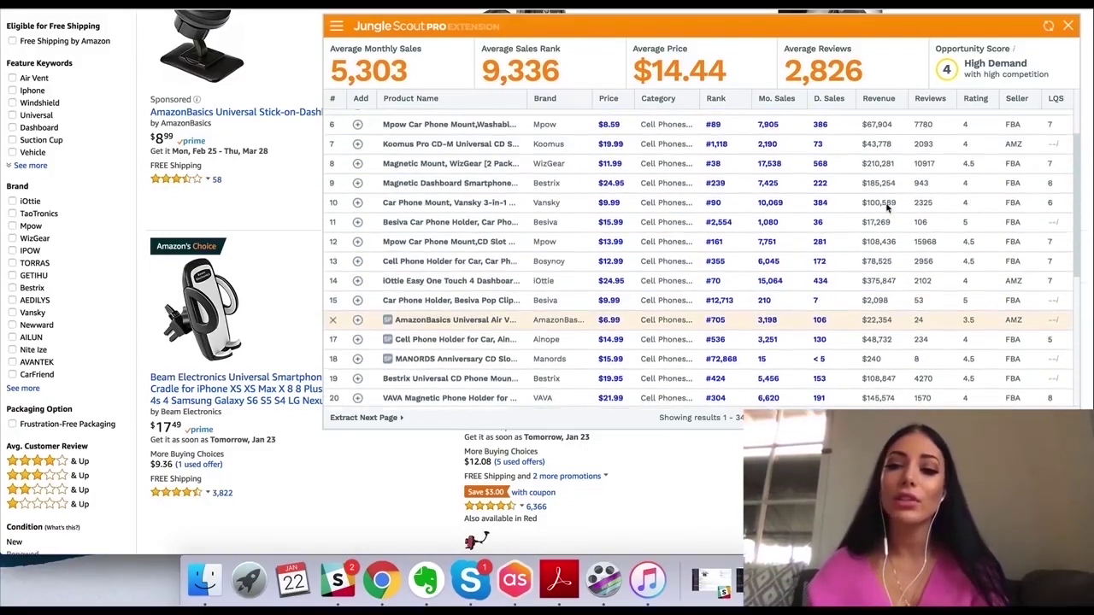
scroll(901, 190, "up", 2)
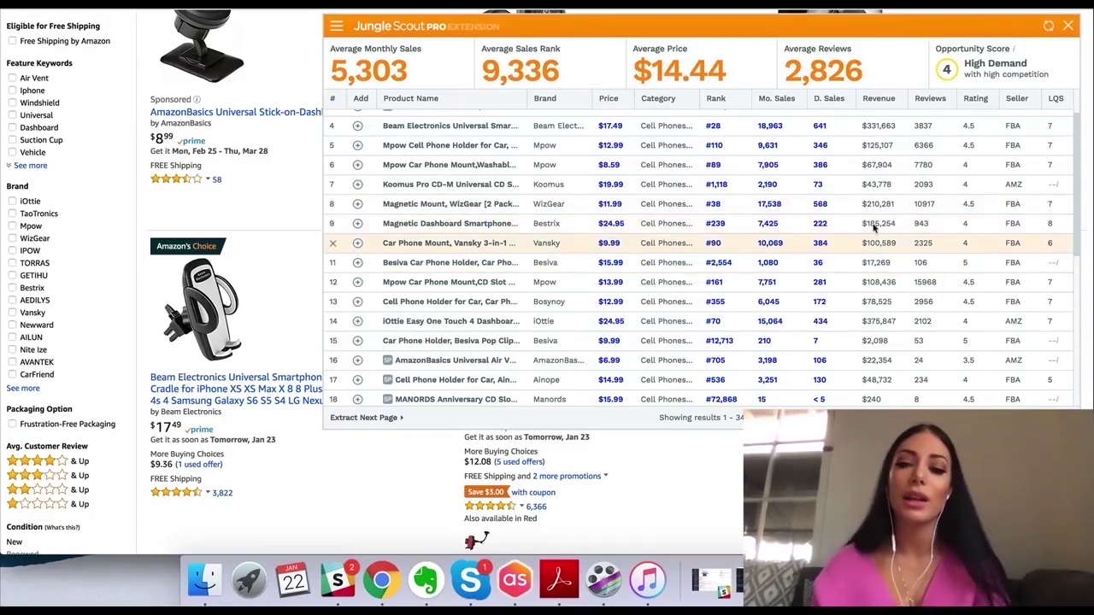
scroll(921, 248, "down", 1)
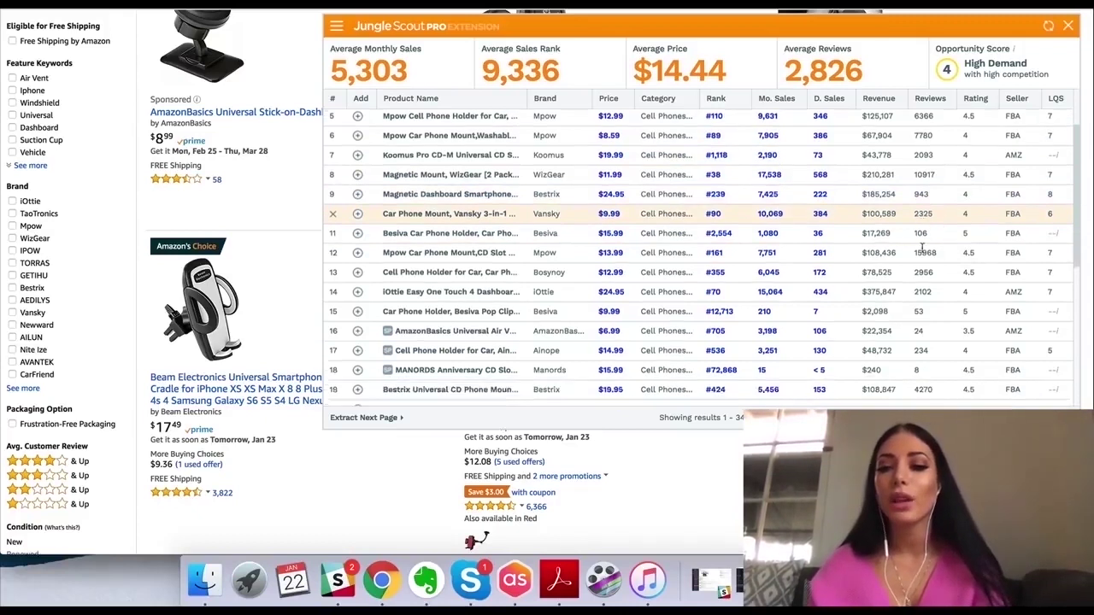
scroll(922, 231, "down", 4)
scroll(927, 205, "down", 1)
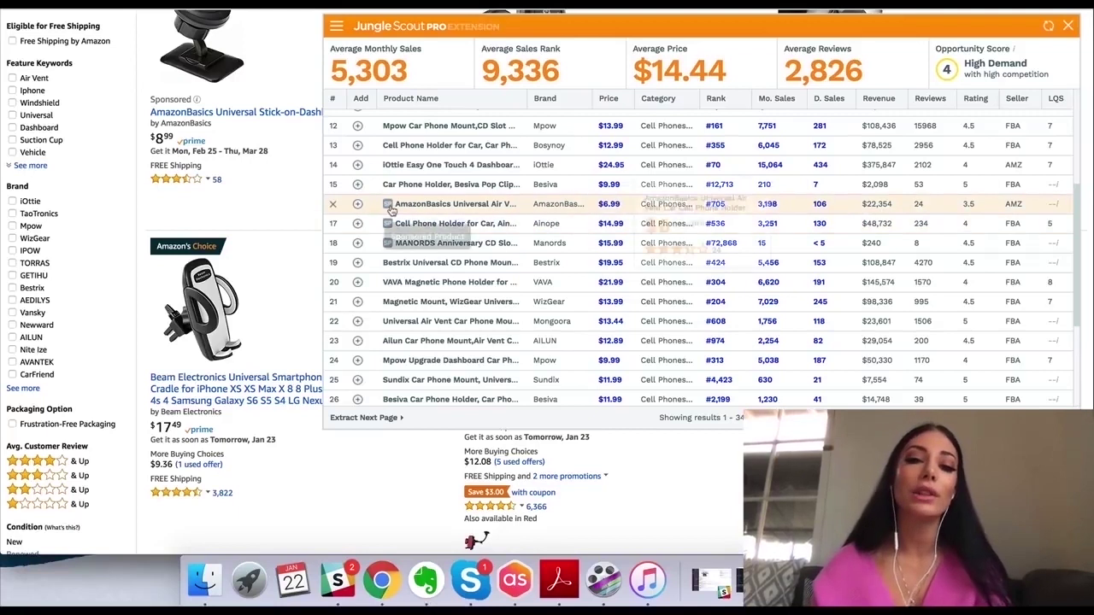
mouse_move(448, 282)
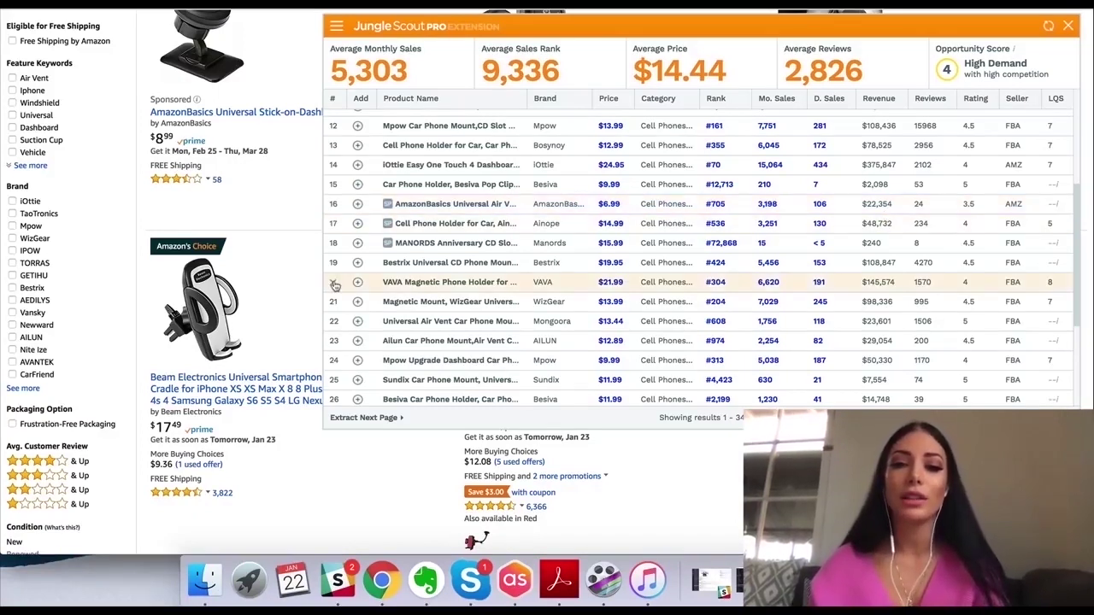
scroll(916, 261, "down", 2)
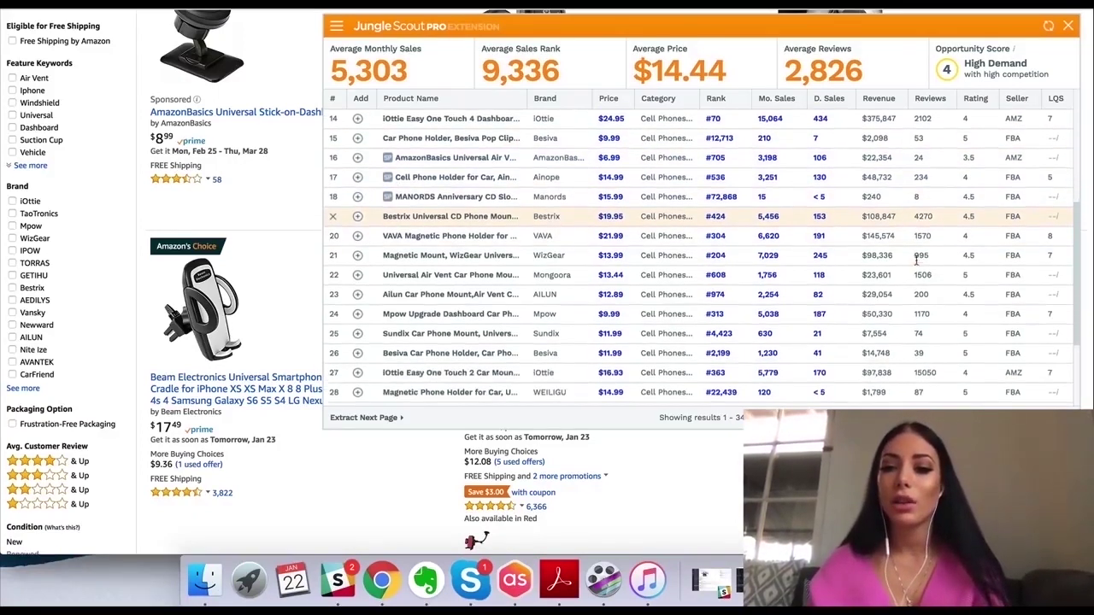
scroll(922, 257, "down", 5)
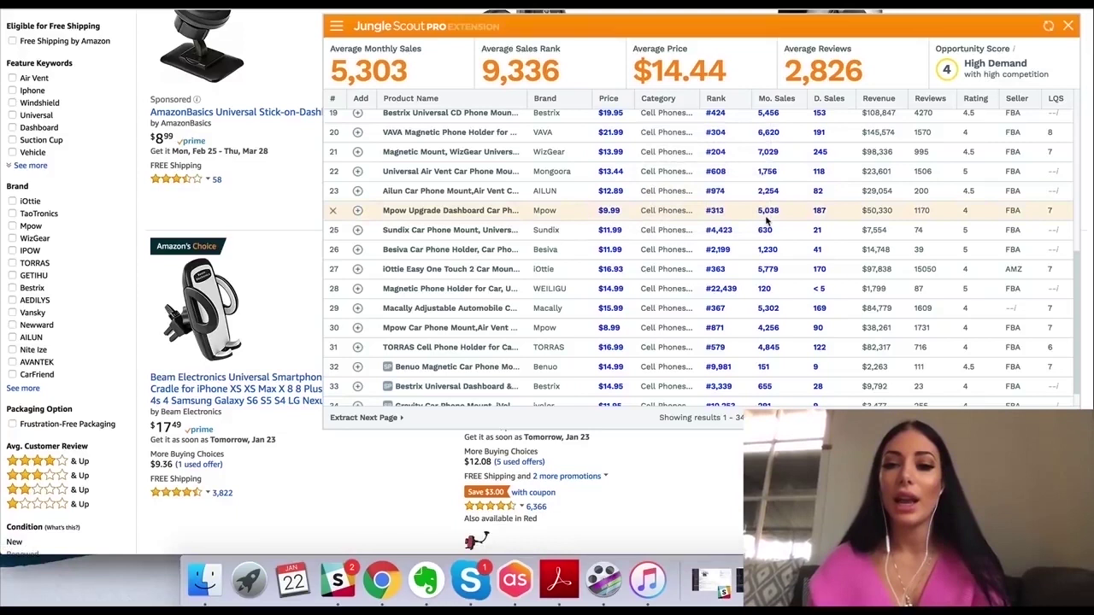
scroll(867, 246, "down", 1)
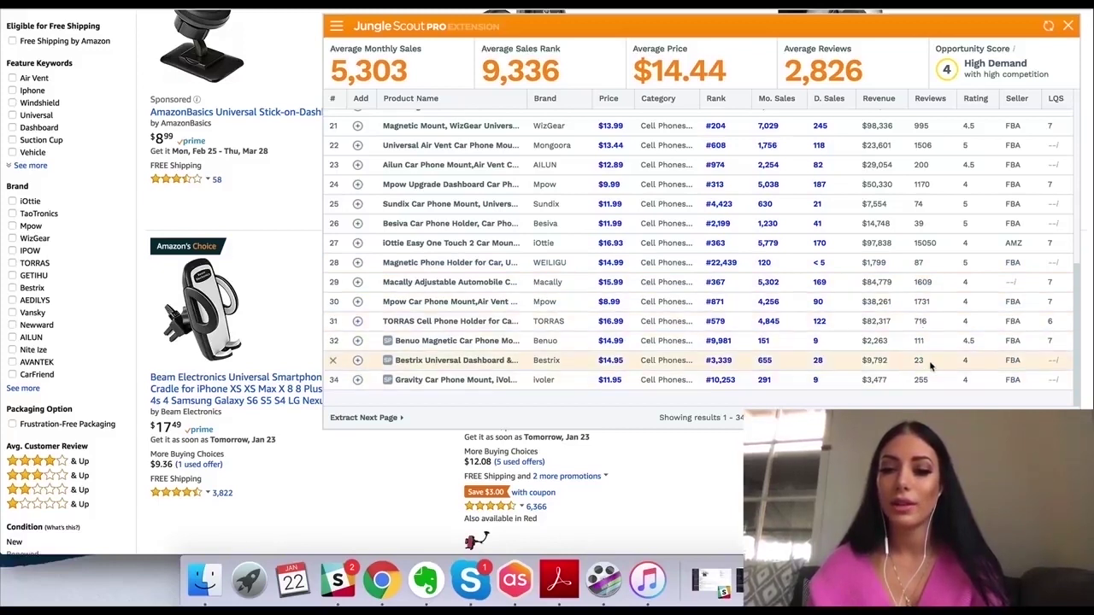
mouse_move(456, 360)
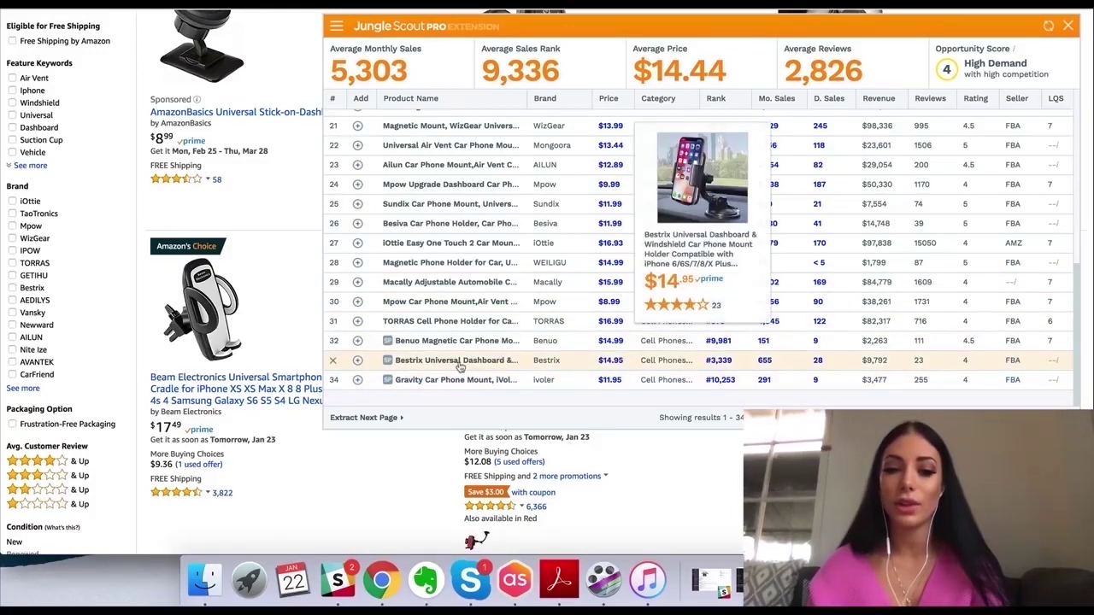
scroll(579, 252, "up", 2)
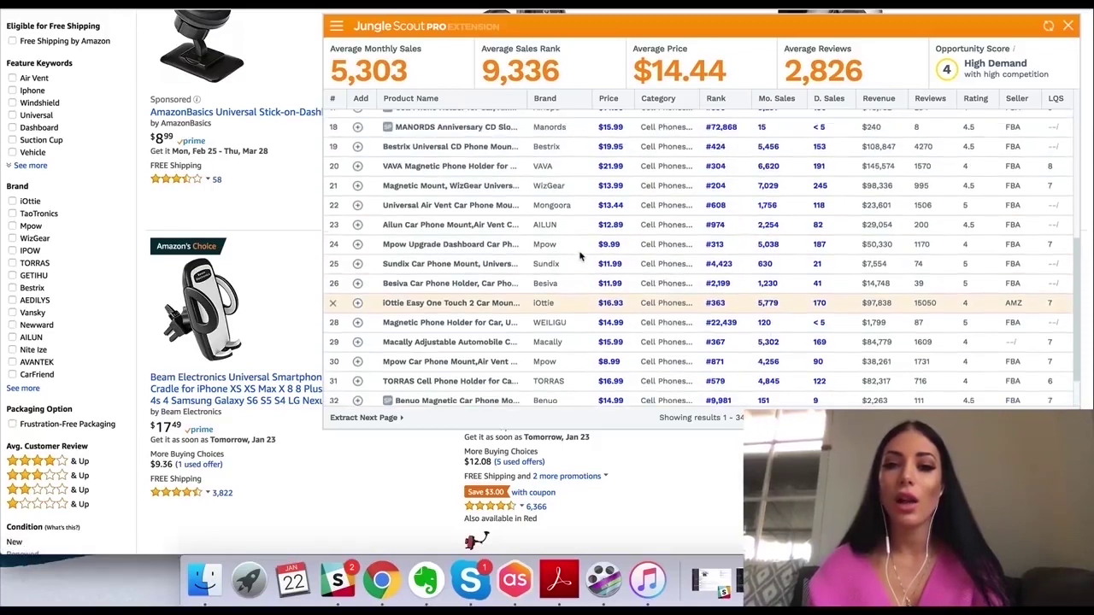
scroll(580, 254, "up", 2)
scroll(579, 255, "up", 3)
scroll(579, 255, "up", 3)
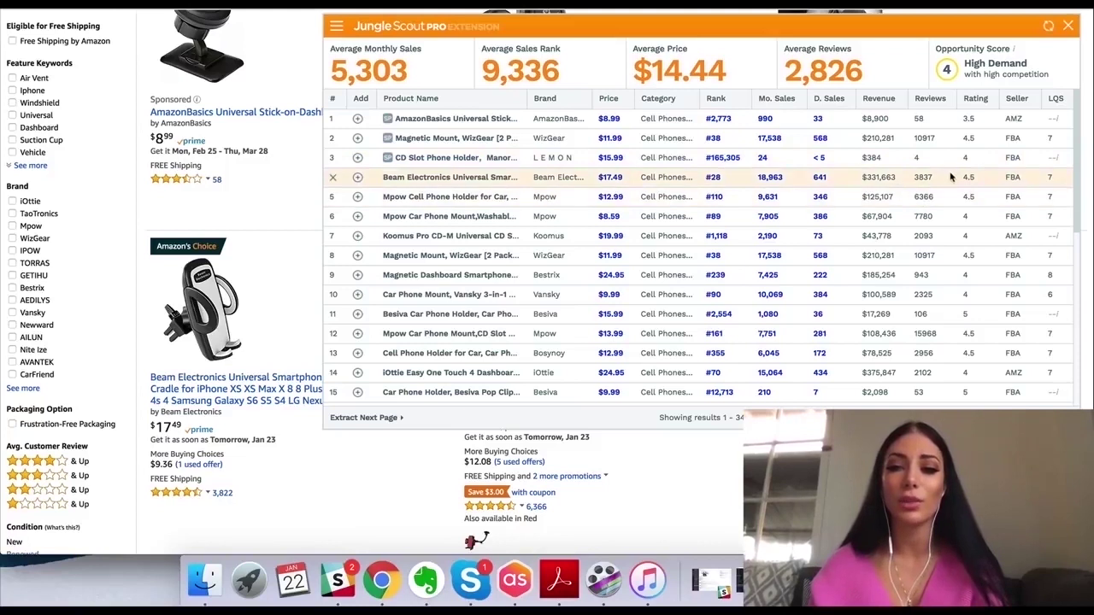
scroll(925, 214, "down", 2)
scroll(925, 217, "down", 3)
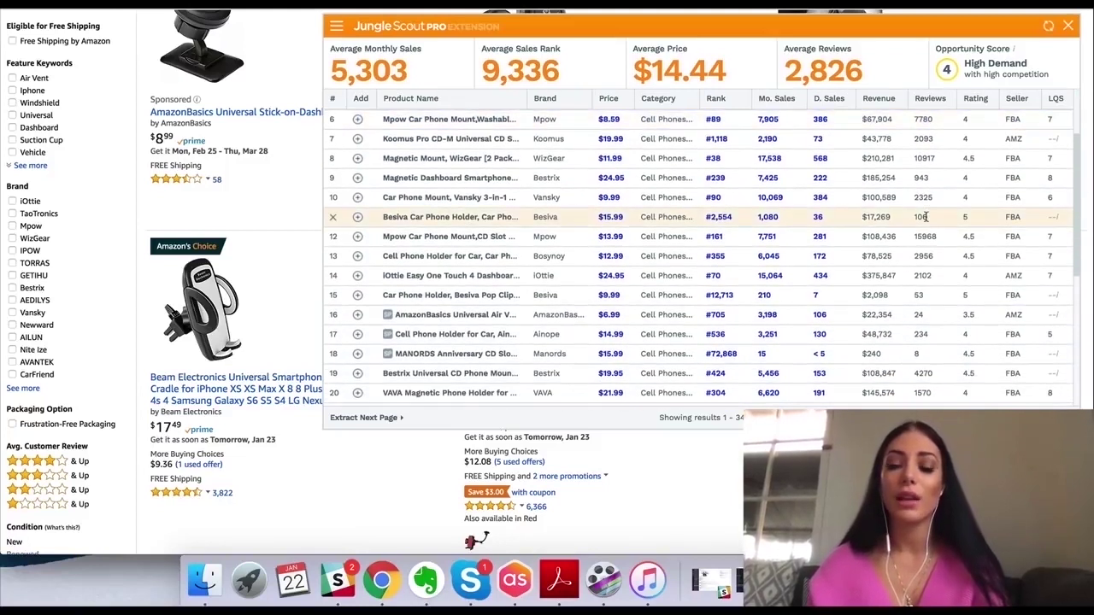
scroll(925, 216, "up", 4)
scroll(925, 218, "up", 1)
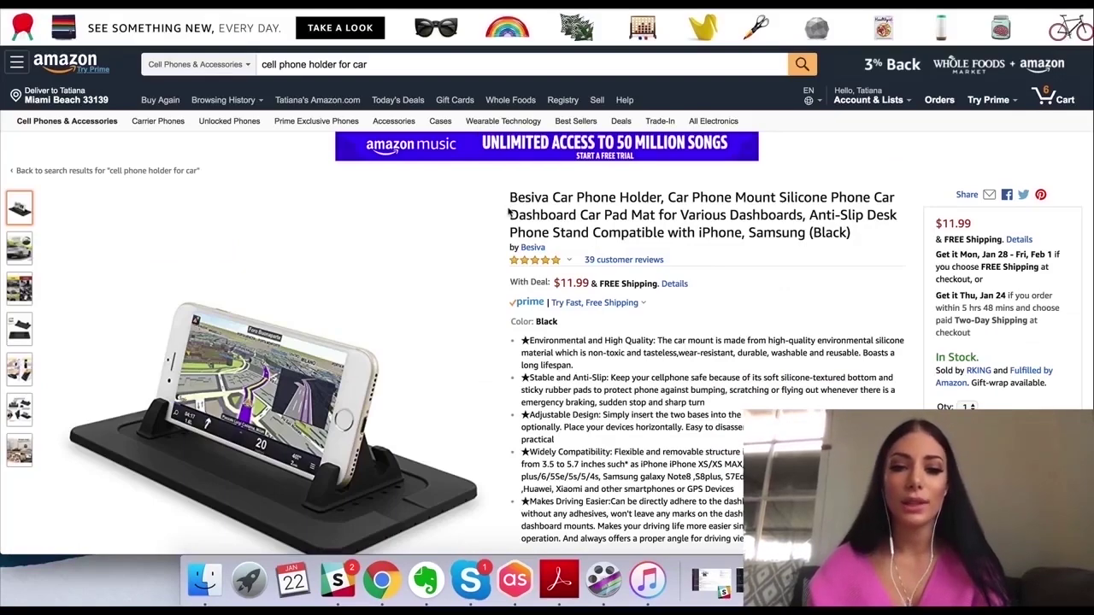
Highlight the $11.99 deal price on the Besiva dashboard pad listing.
scroll(195, 262, "down", 3)
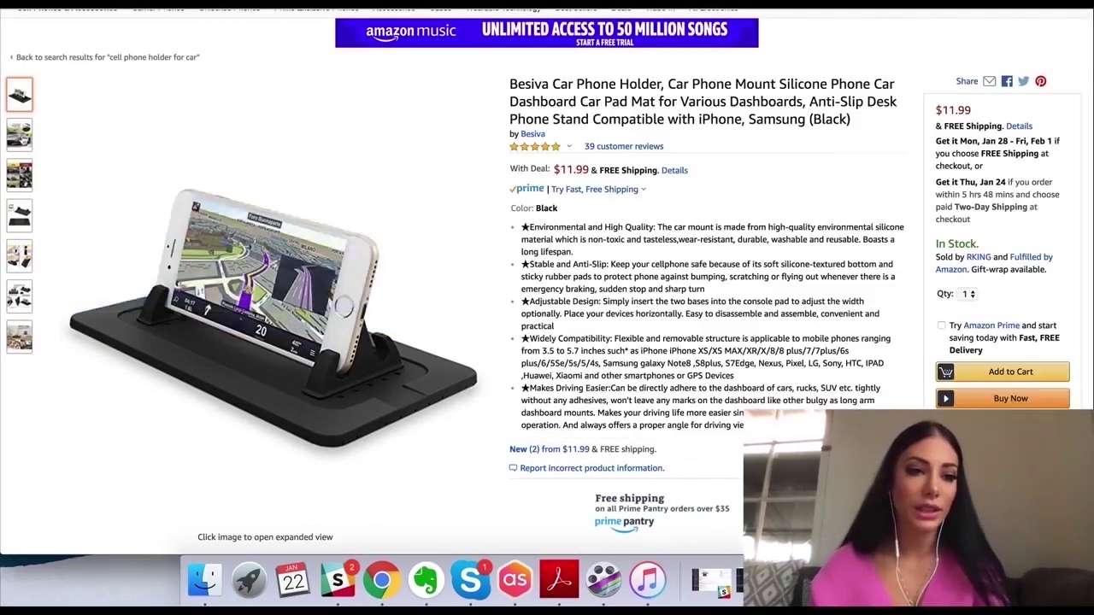
mouse_move(19, 246)
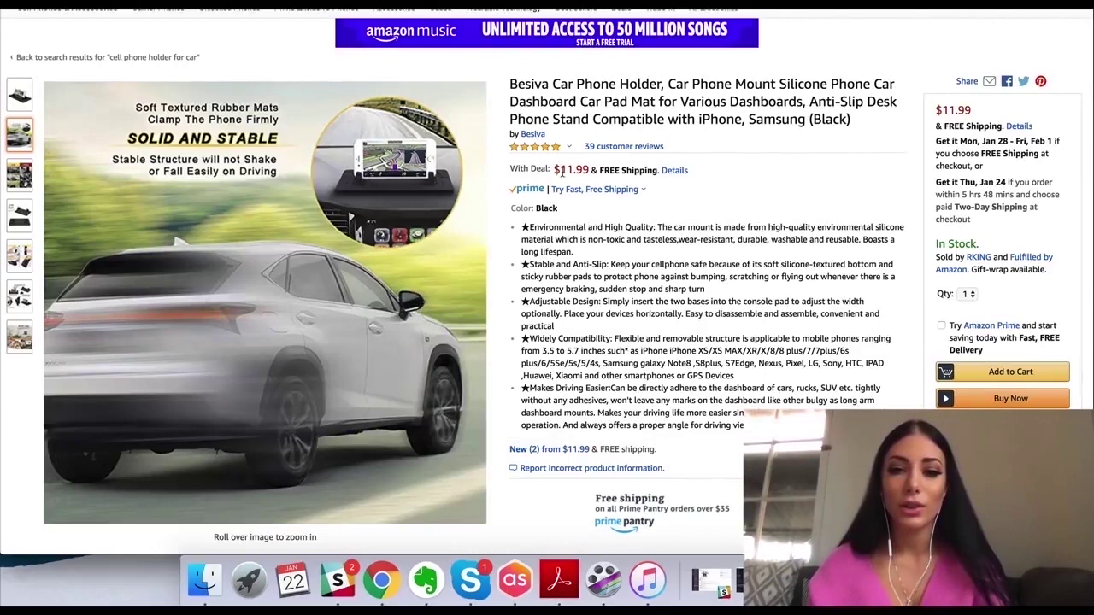
left_click_drag(553, 170, 588, 170)
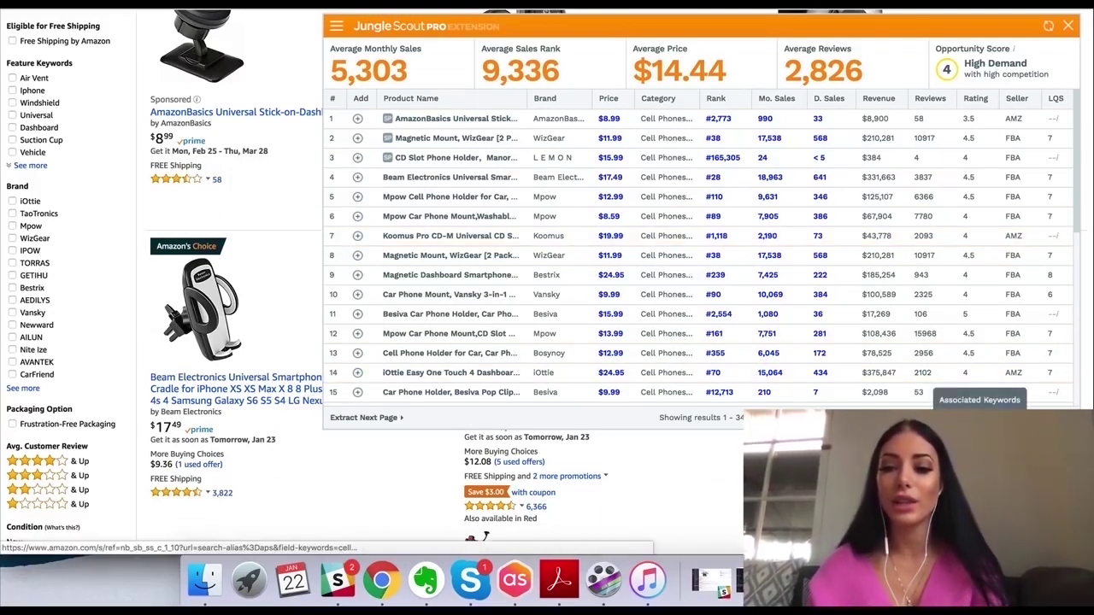
left_click(979, 417)
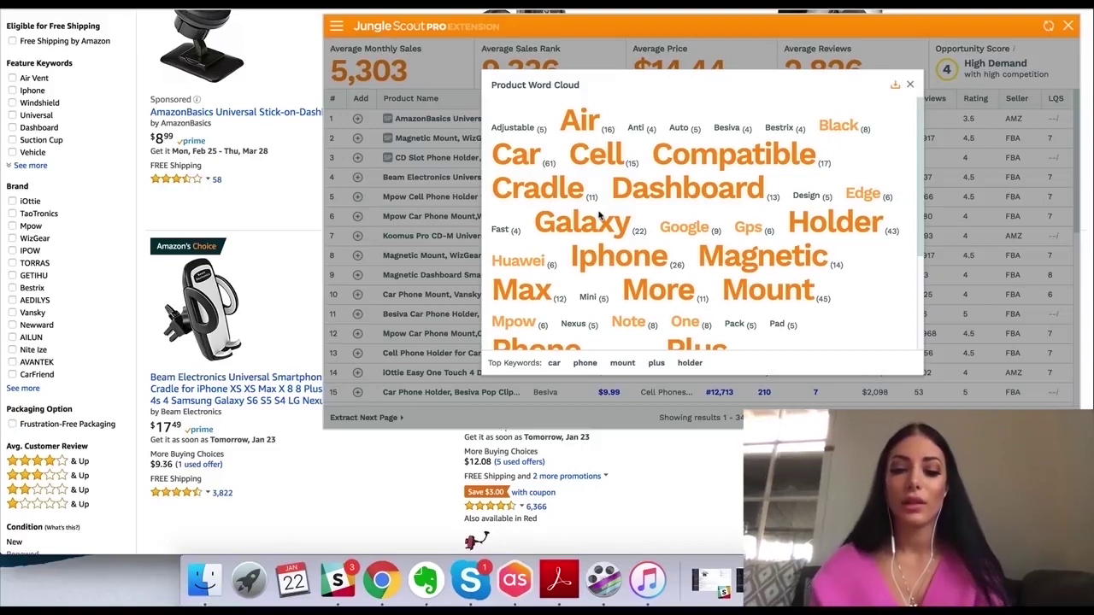
left_click(909, 84)
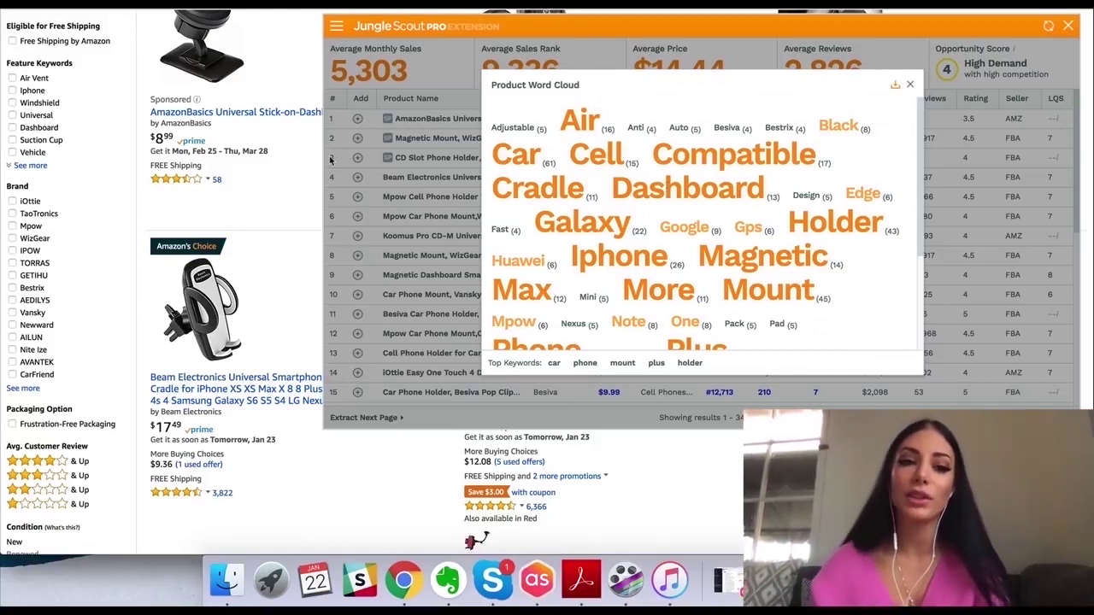
mouse_move(561, 117)
left_mouse_down()
mouse_move(596, 125)
mouse_move(620, 155)
left_mouse_up()
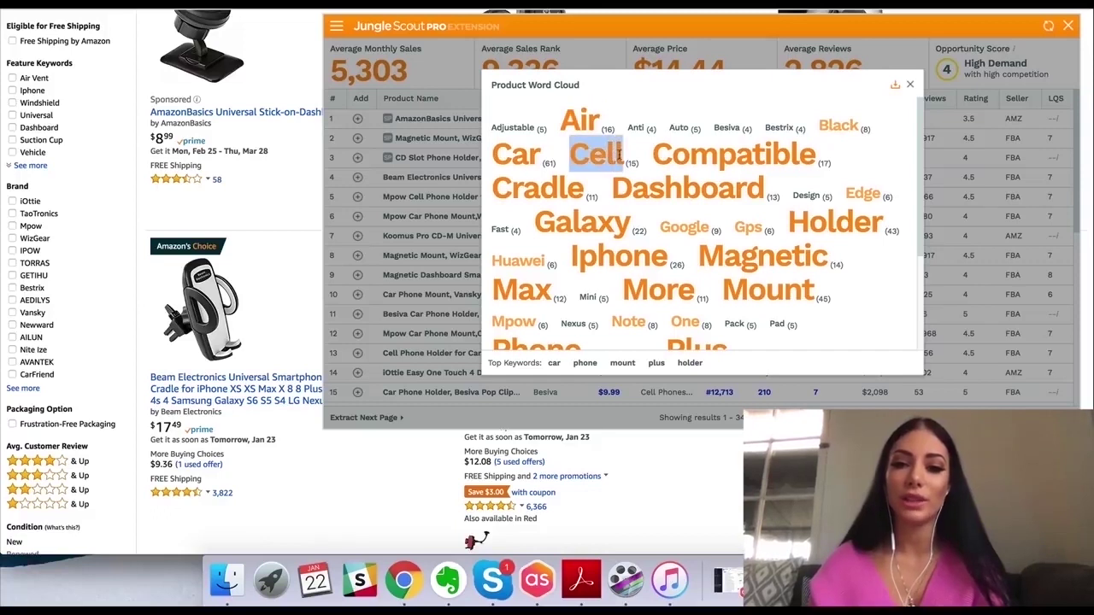
left_click(910, 86)
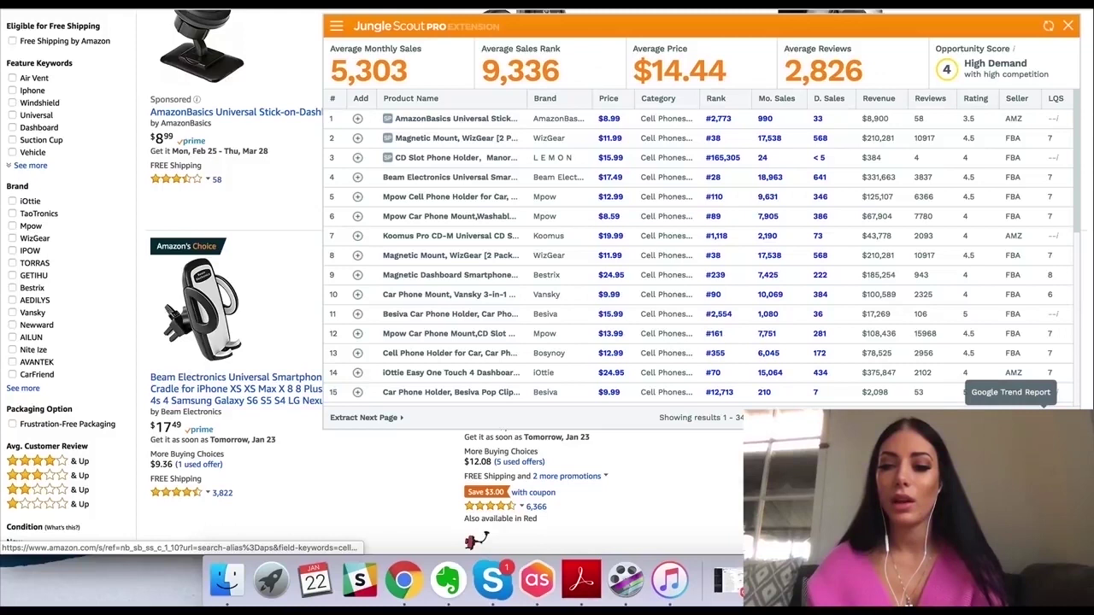
Check Google Trends' past-12-month worldwide interest for 'cell phone holder for car'.
left_click(1044, 406)
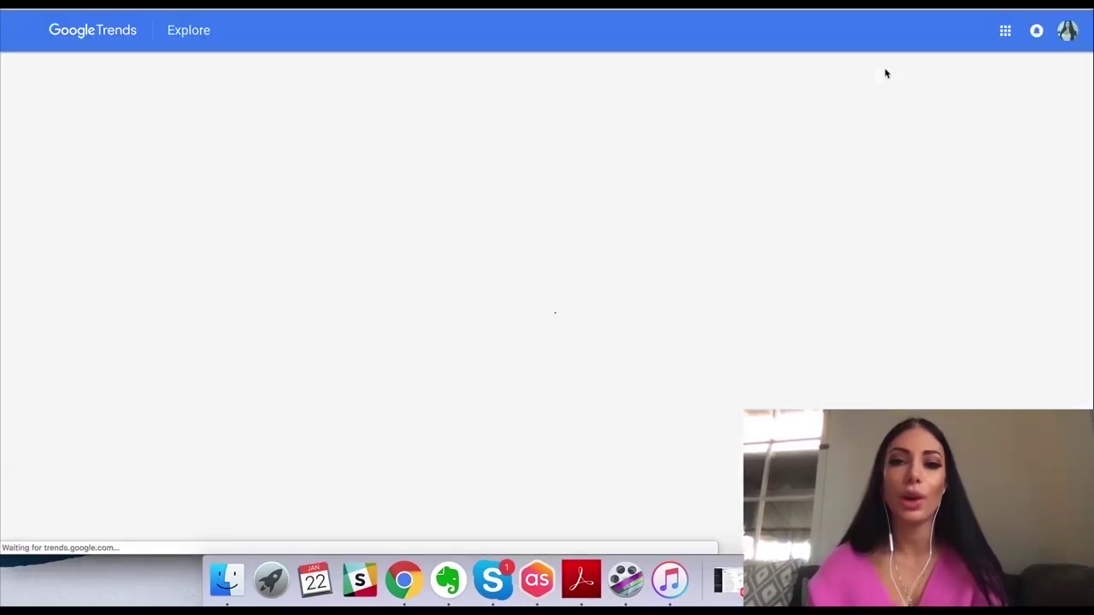
scroll(725, 249, "down", 2)
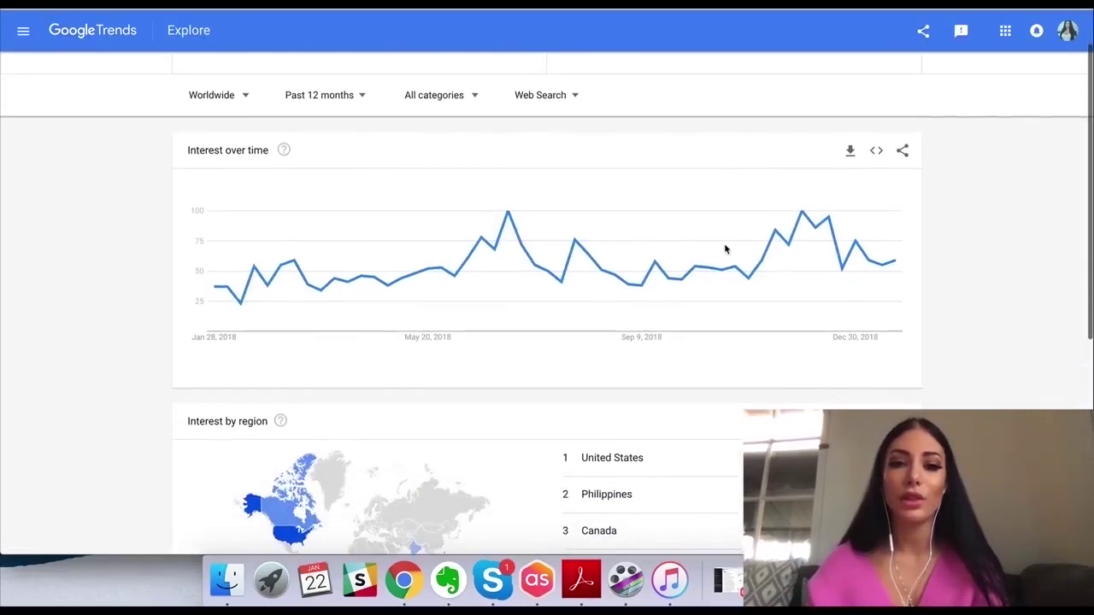
scroll(734, 208, "up", 2)
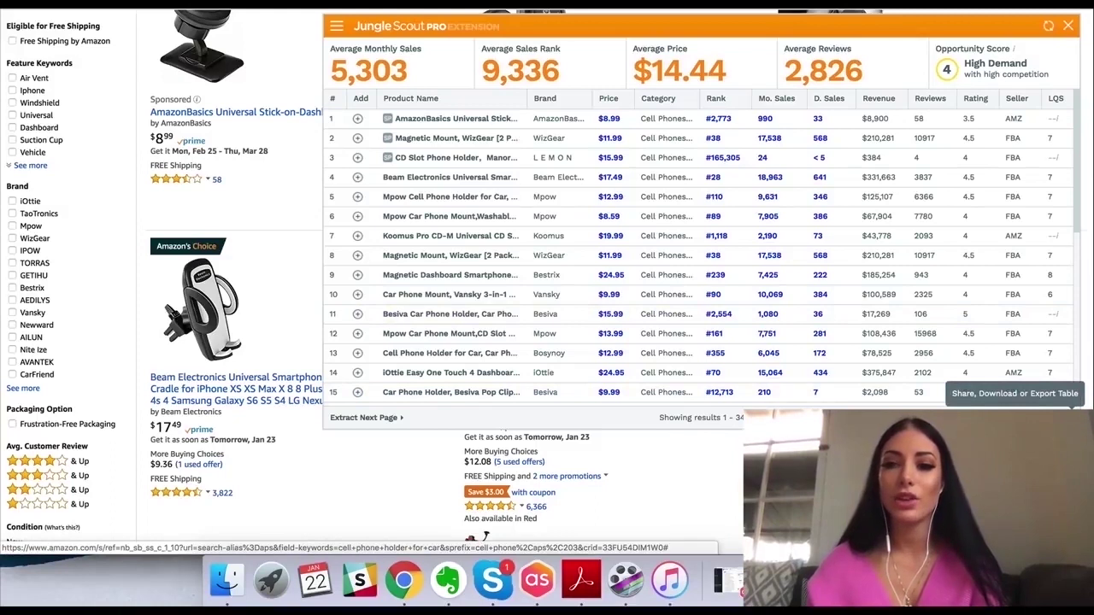
mouse_move(683, 274)
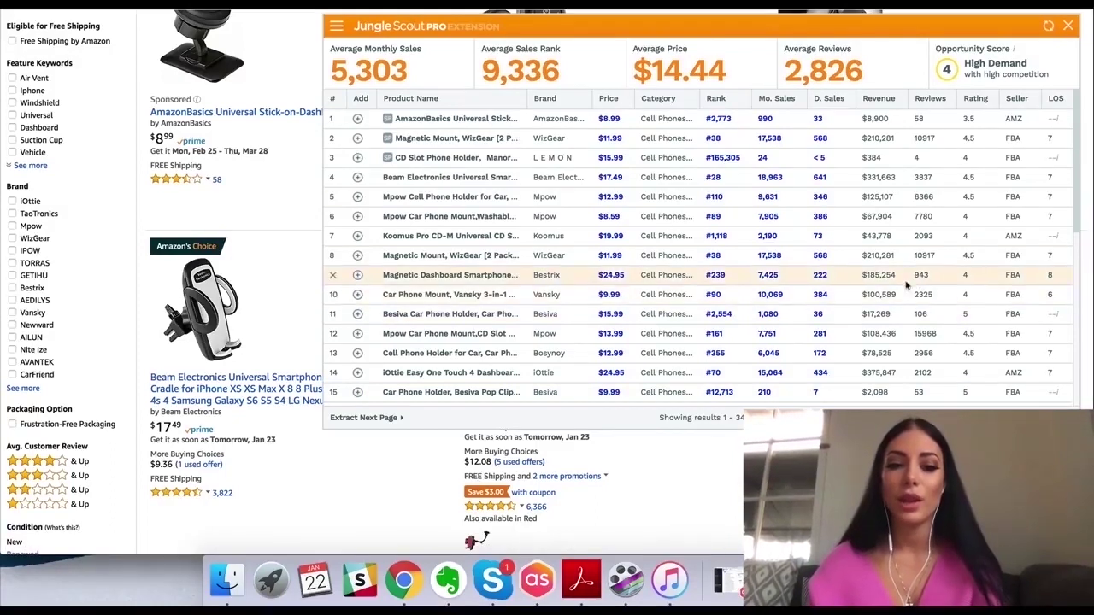
Extract the next page of Amazon results into Jungle Scout's table.
left_click(367, 417)
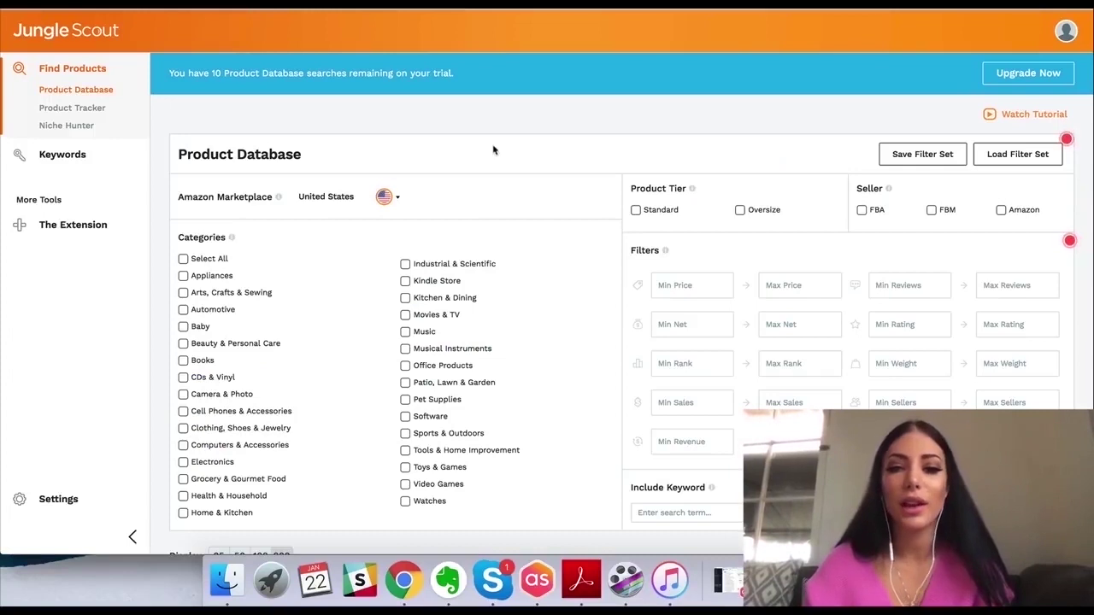
Select the Health & Household and Toys & Games categories, keeping the United States marketplace.
scroll(493, 151, "down", 1)
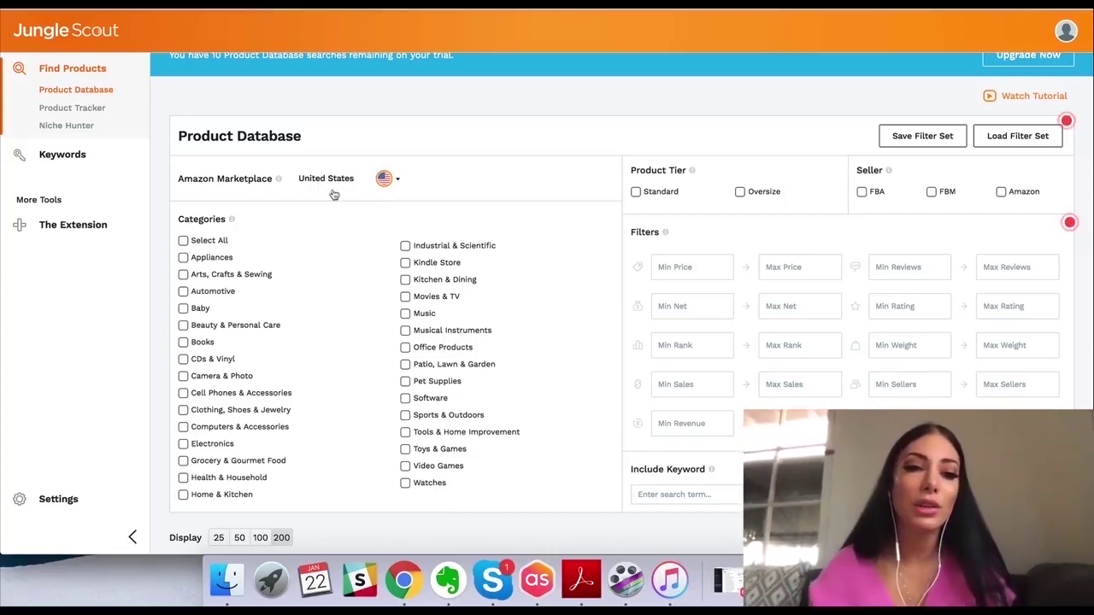
scroll(327, 215, "down", 1)
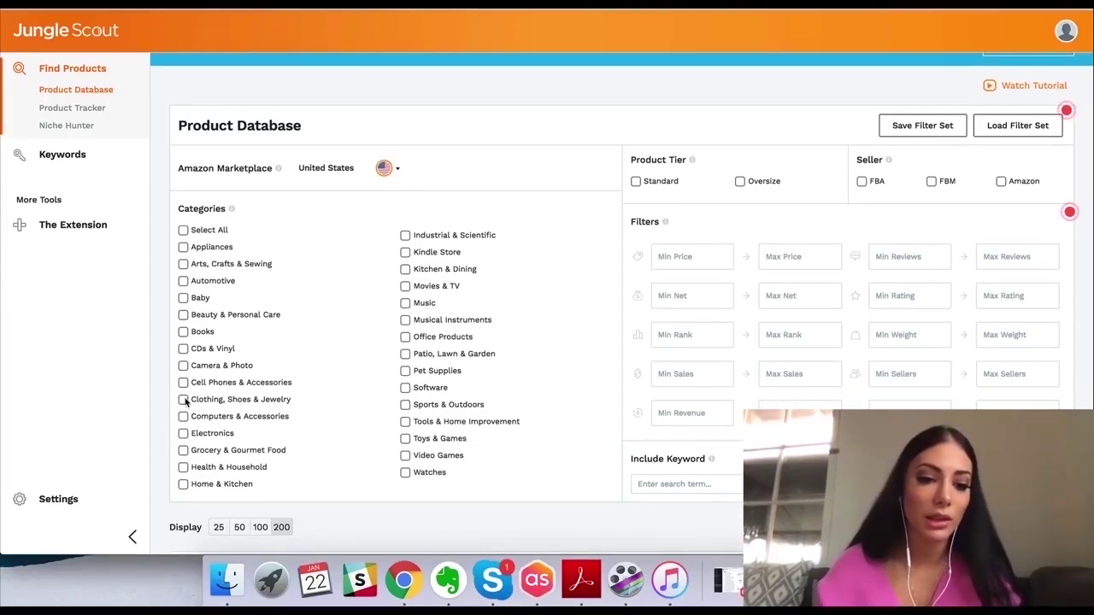
left_click(183, 467)
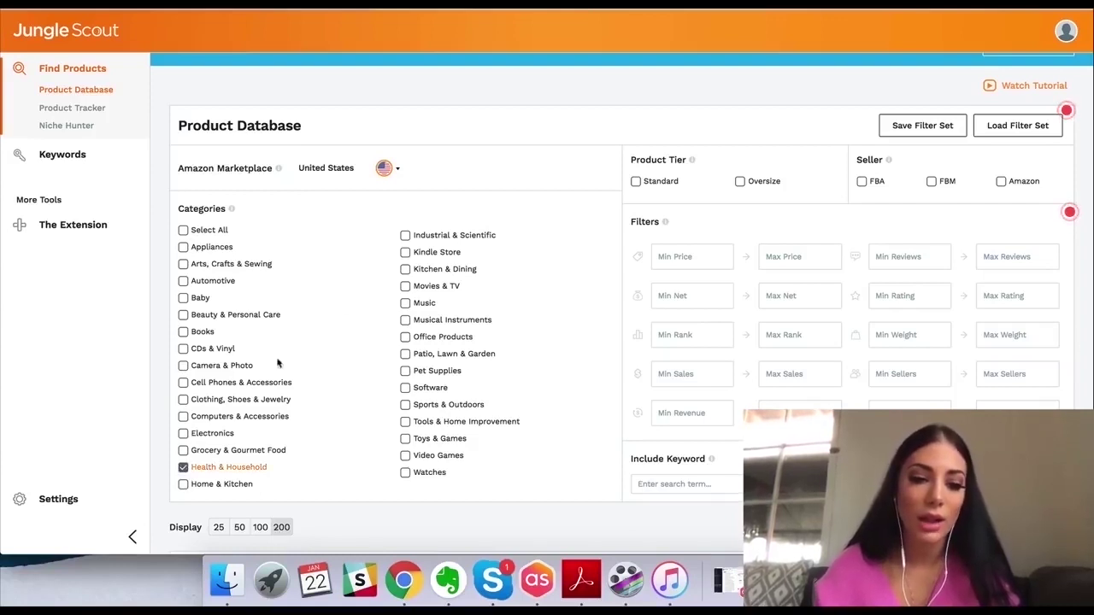
left_click(405, 439)
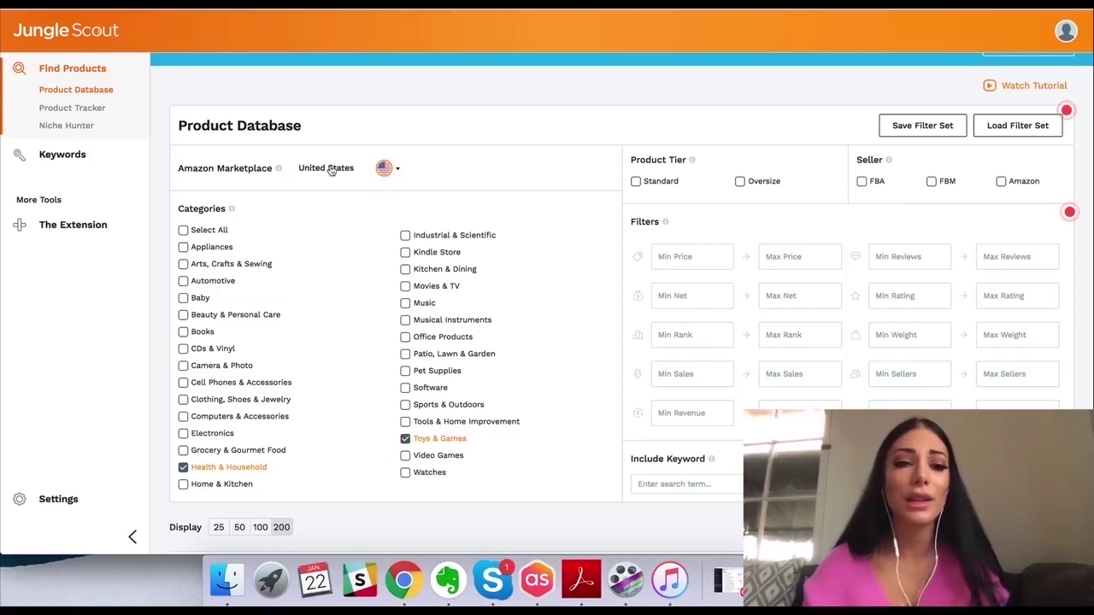
left_click(399, 170)
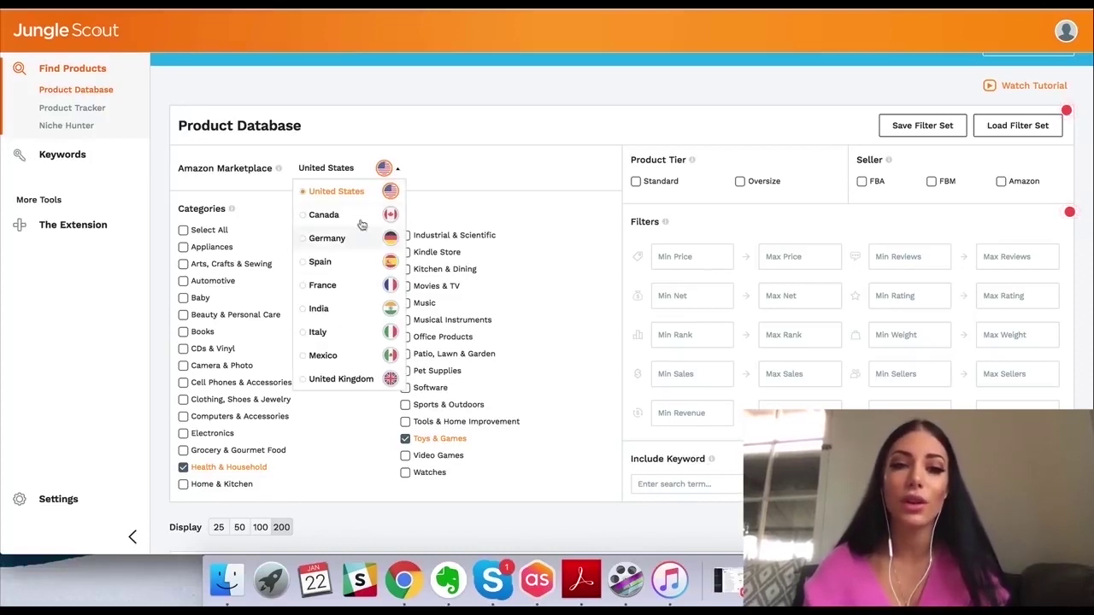
left_click(476, 158)
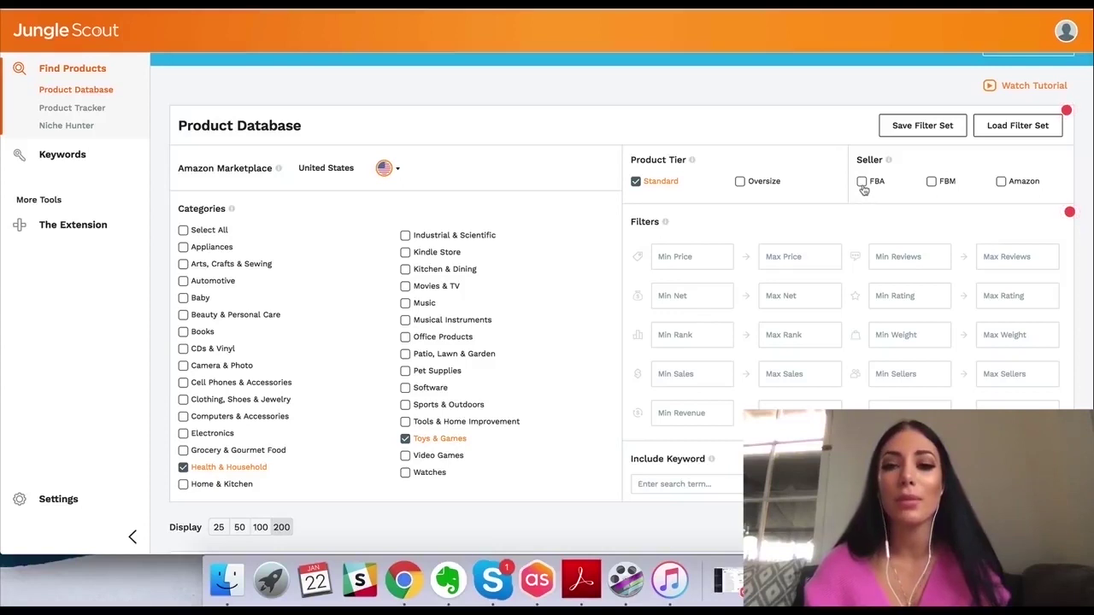
Set the price filter to a minimum of 19 and a maximum of 60.
scroll(708, 220, "down", 1)
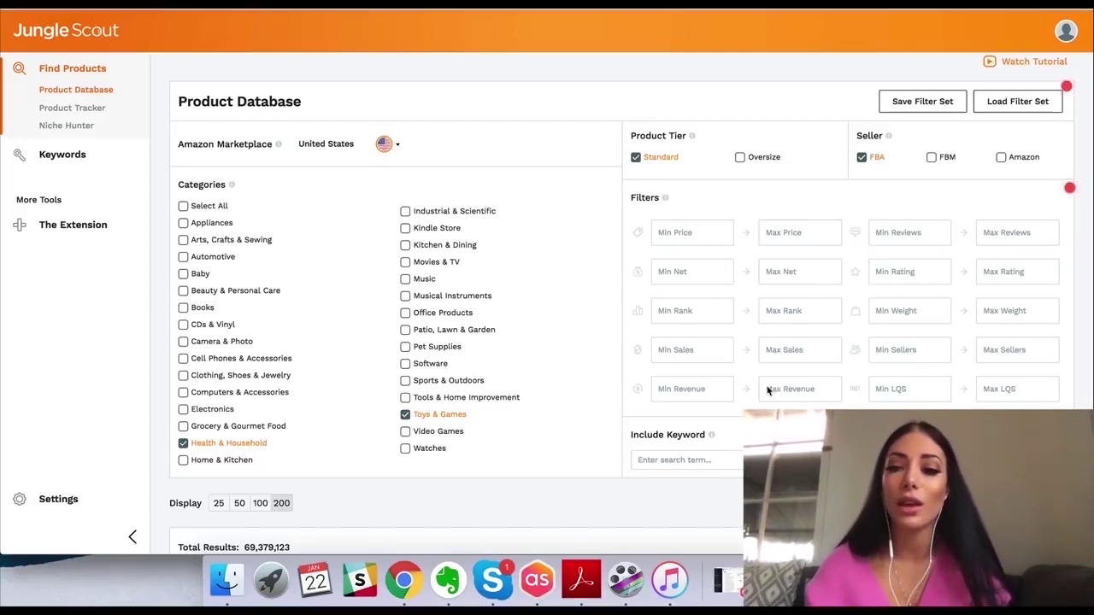
left_click(682, 231)
type("19")
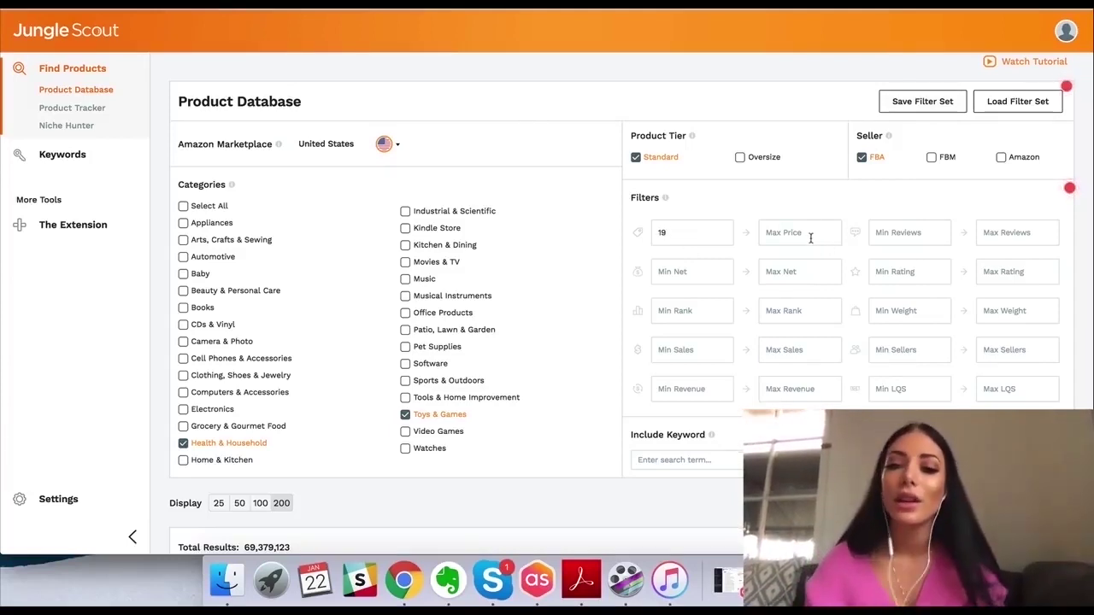
left_click(807, 233)
type("60")
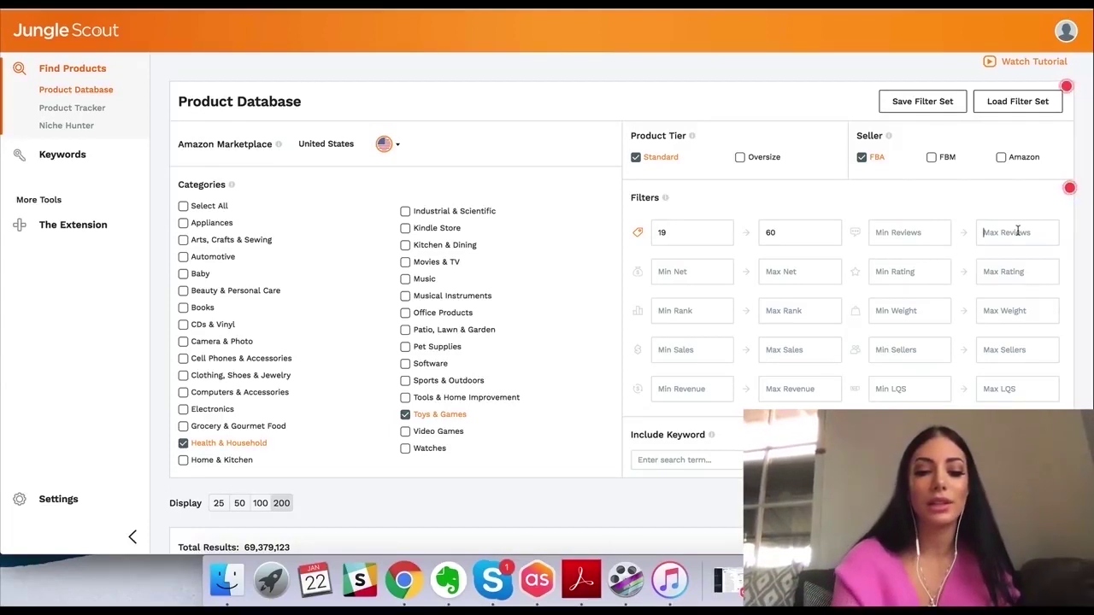
Cap the filters at 300 reviews and a maximum weight of 1.5.
type("300")
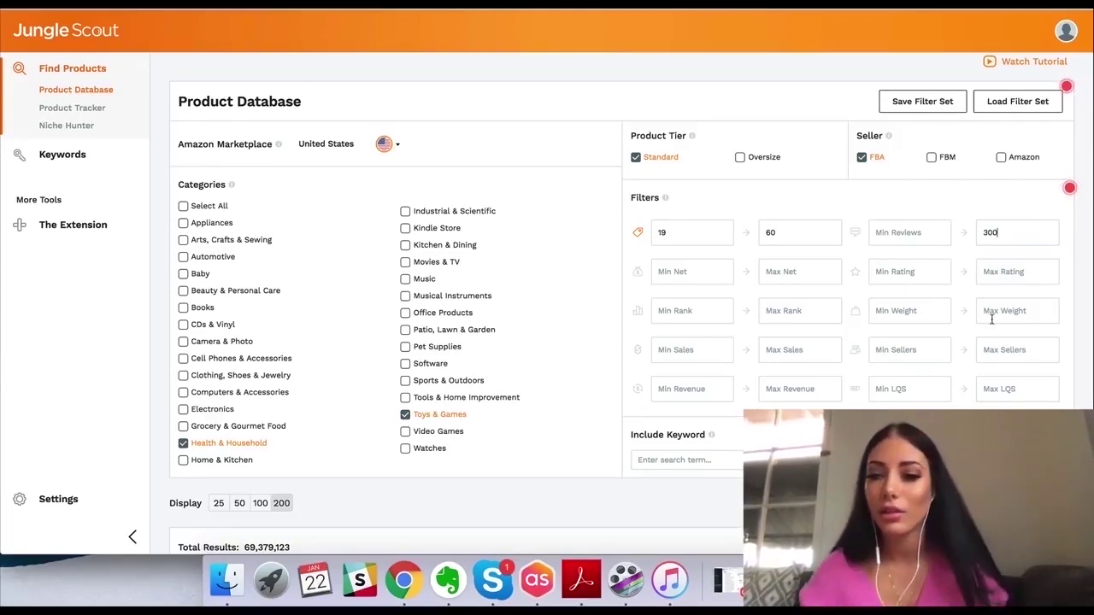
scroll(992, 319, "down", 1)
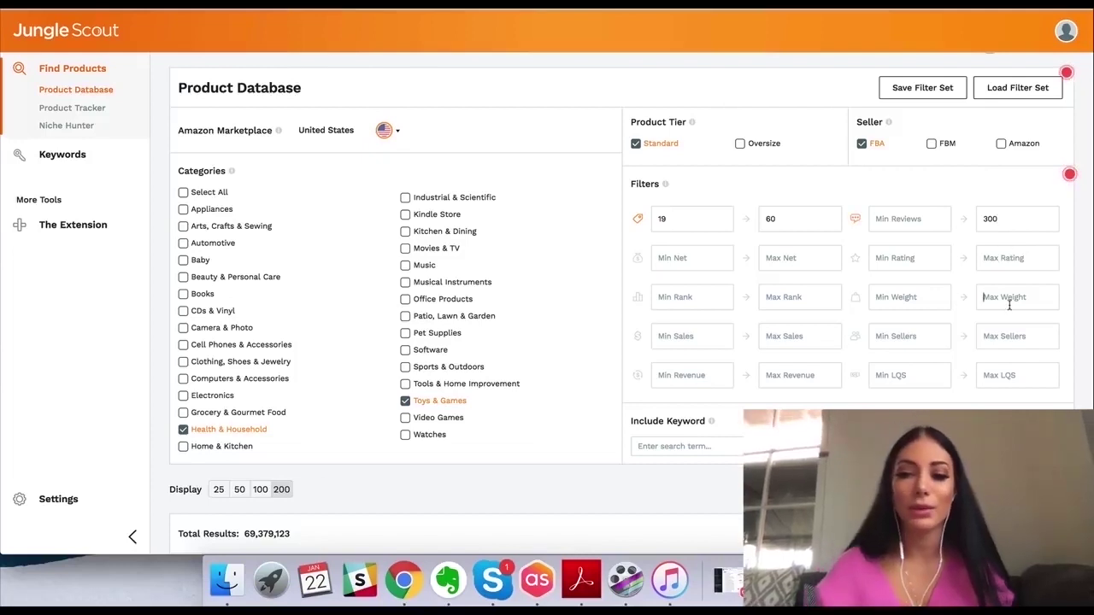
left_click(1009, 305)
type("1.5")
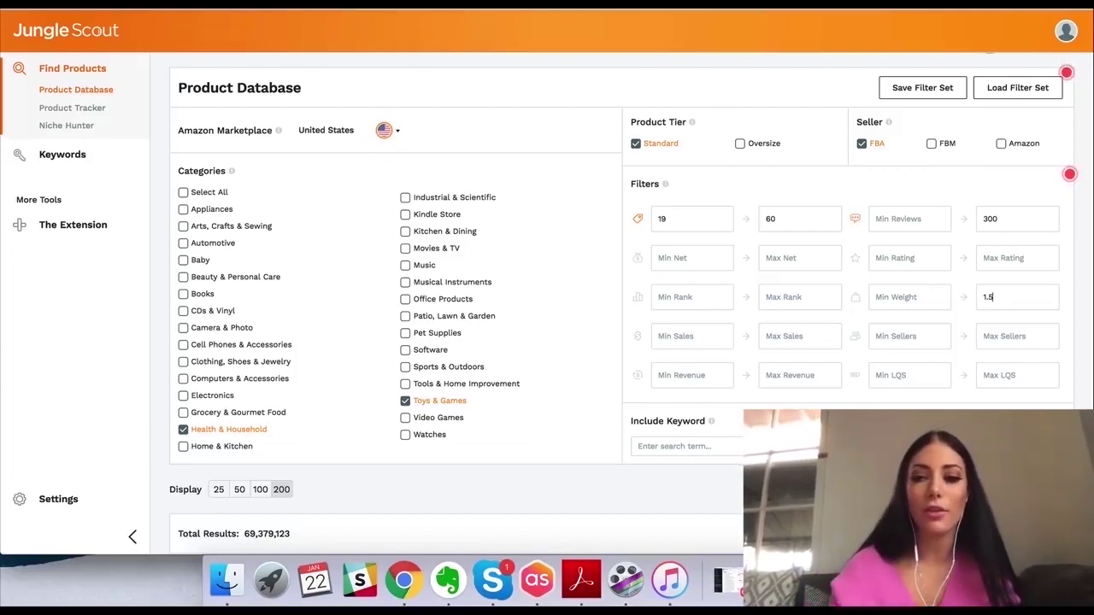
scroll(1001, 341, "down", 1)
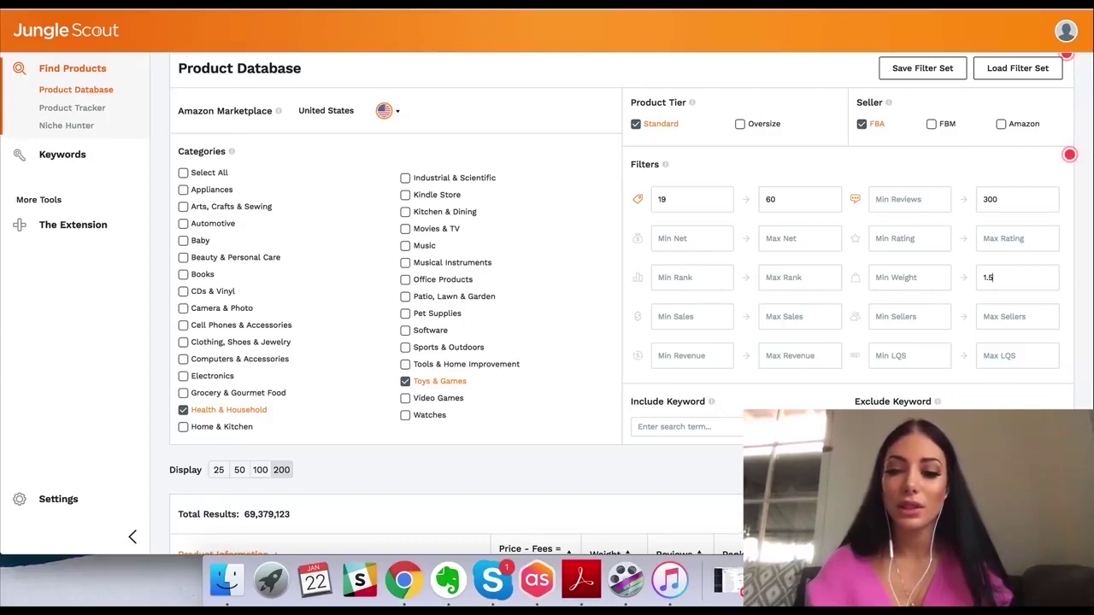
scroll(944, 401, "down", 2)
scroll(982, 385, "down", 2)
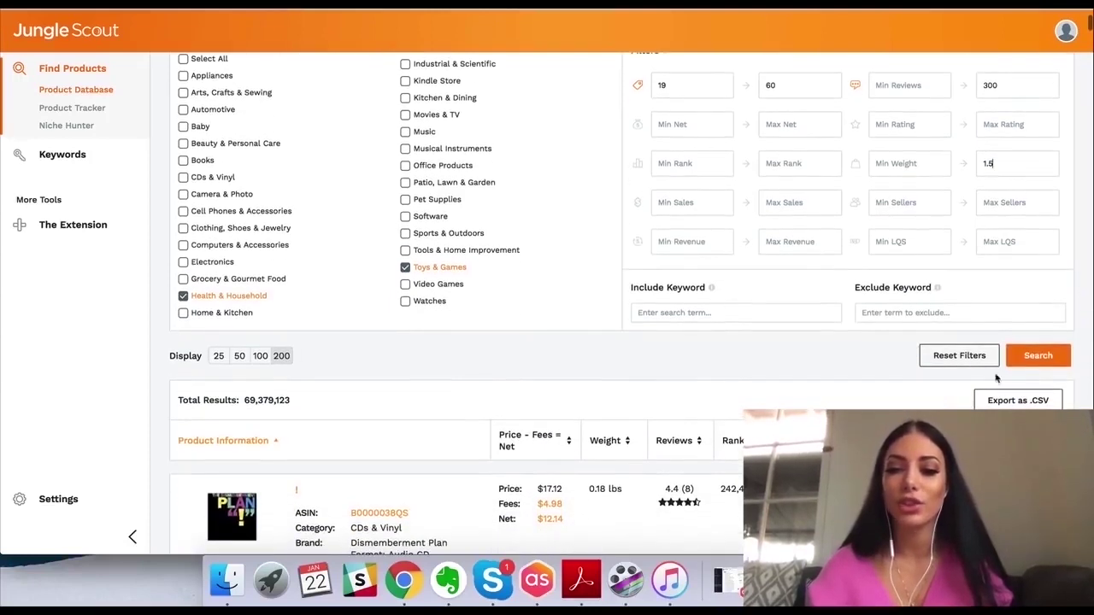
Run the filtered search, returning 157,399 products, and scroll through the results.
left_click(1038, 357)
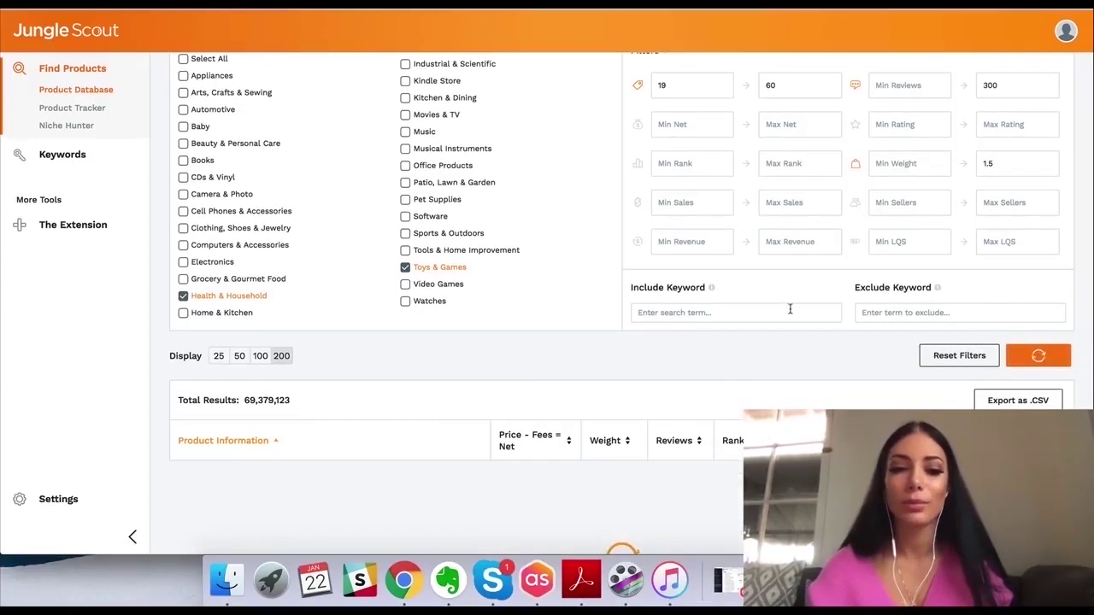
scroll(790, 310, "up", 3)
scroll(790, 309, "down", 5)
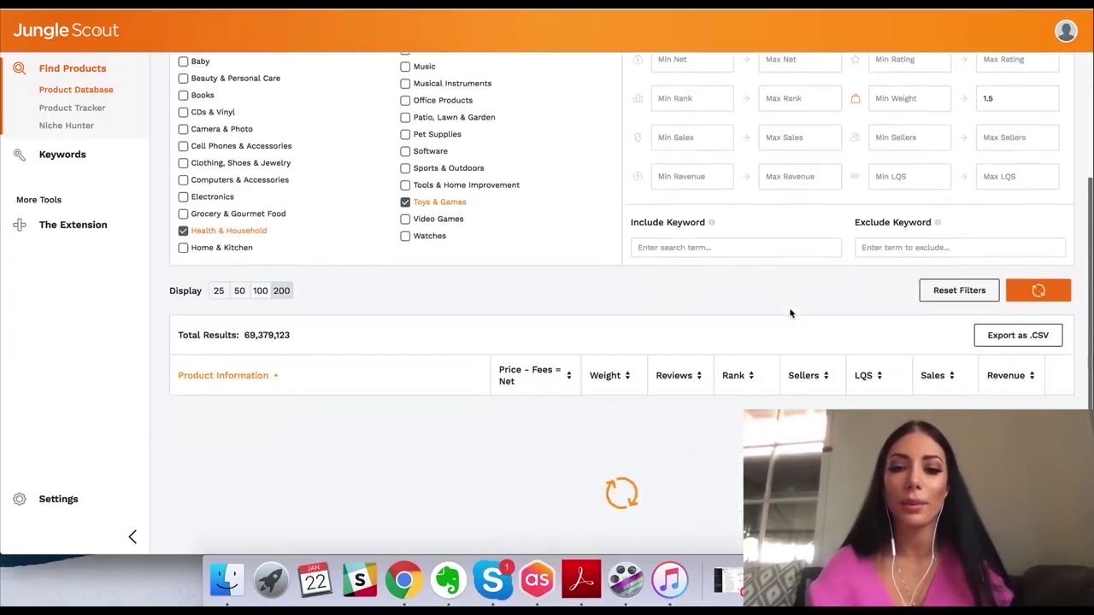
scroll(789, 312, "down", 2)
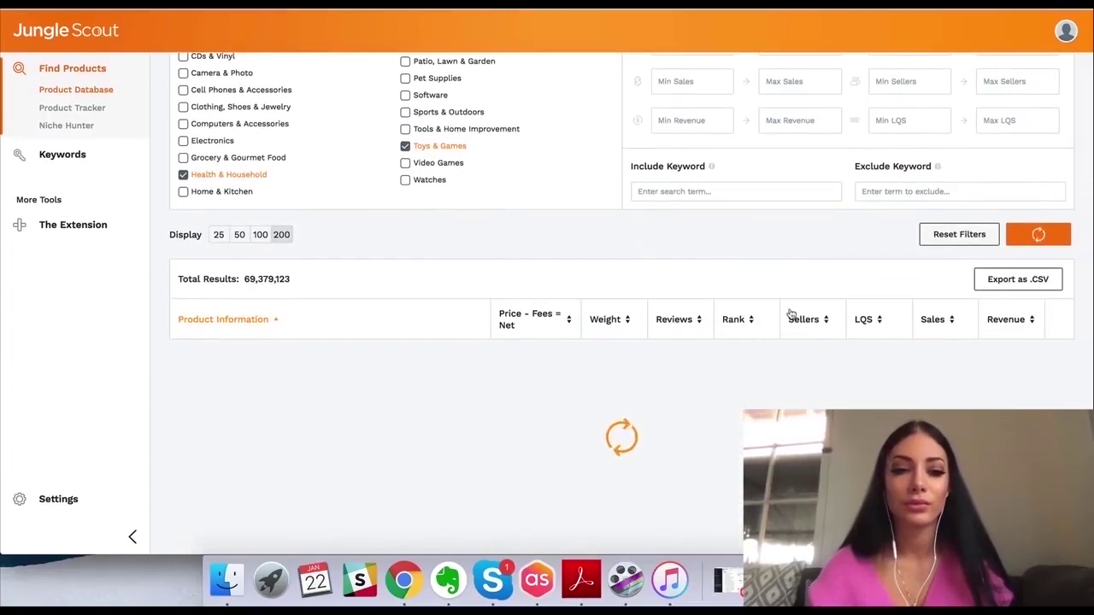
scroll(789, 314, "down", 3)
scroll(790, 313, "down", 3)
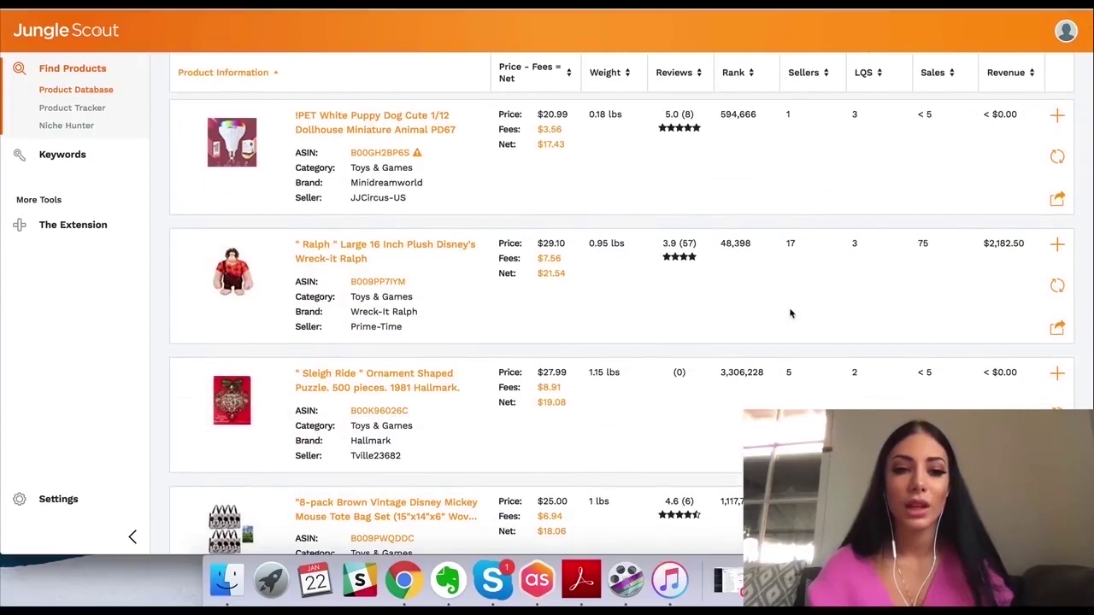
scroll(790, 314, "up", 2)
scroll(789, 313, "up", 1)
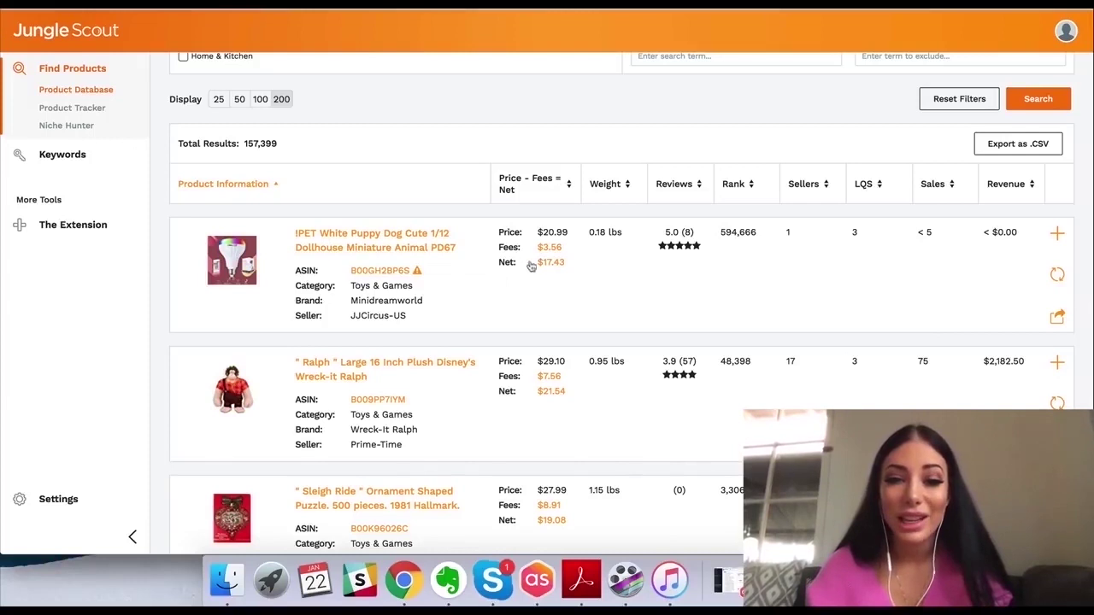
Review the first product's $17.43 net profit in the FBA Profit Calculator, then close it.
left_click_drag(572, 271, 553, 265)
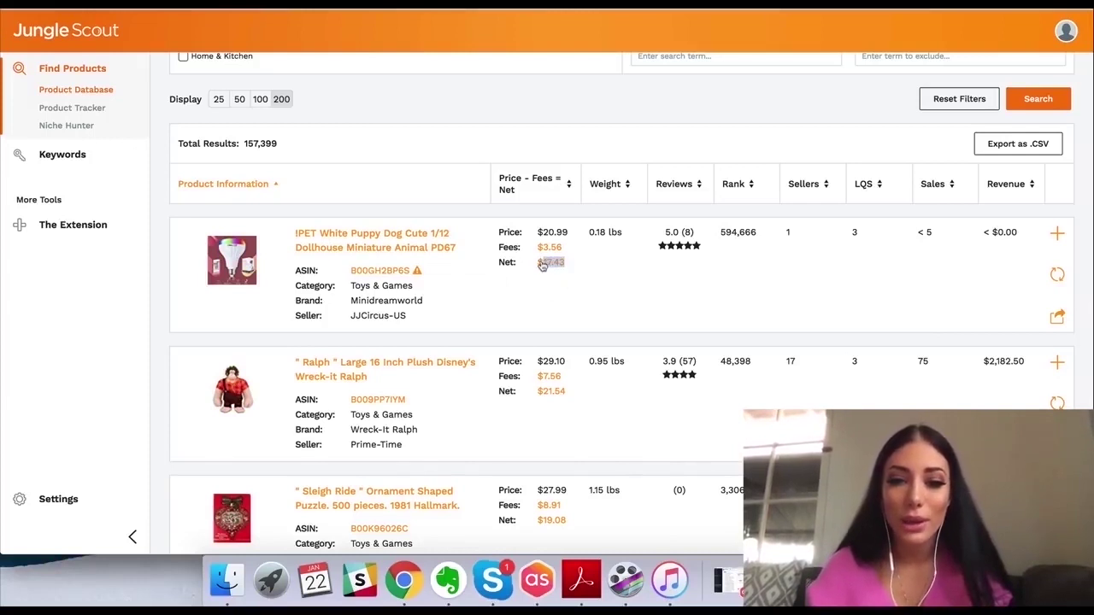
left_click(547, 263)
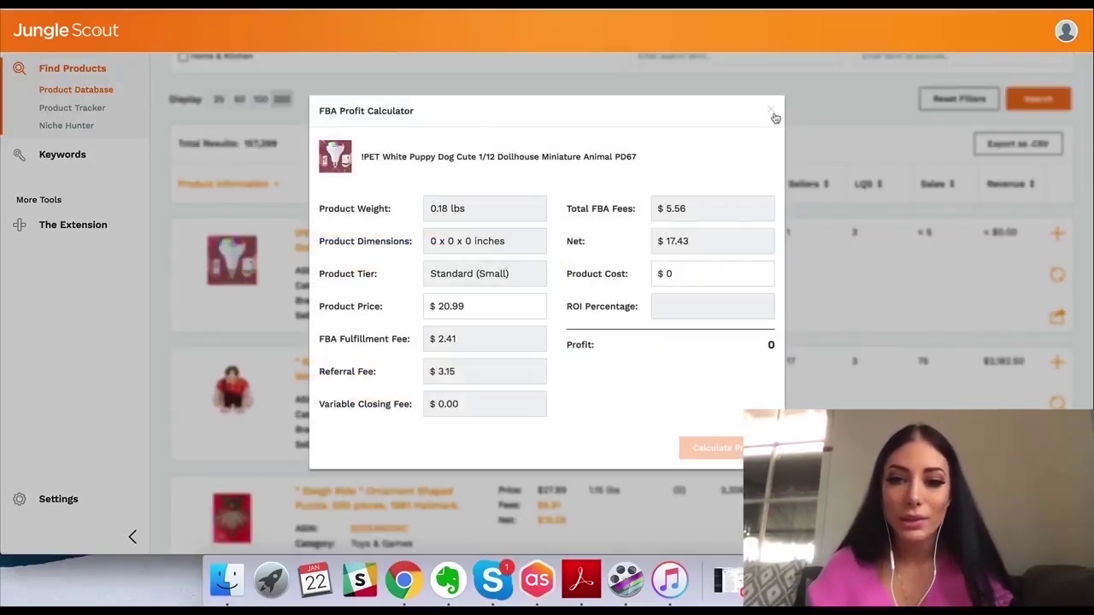
left_click(773, 113)
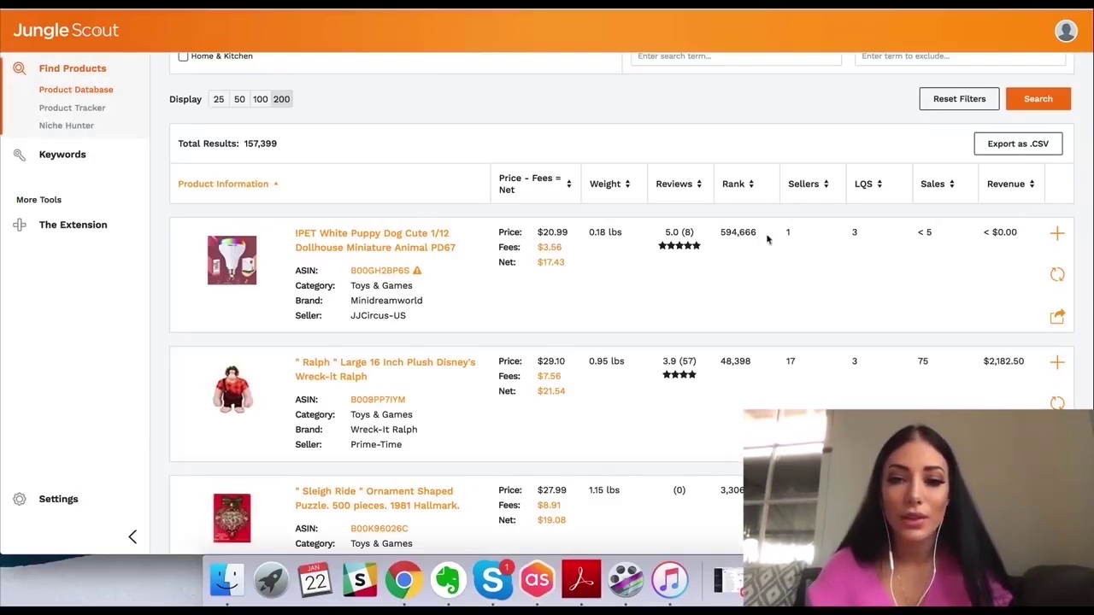
Sort the product results by Rank, then reverse the Rank order.
left_click(748, 182)
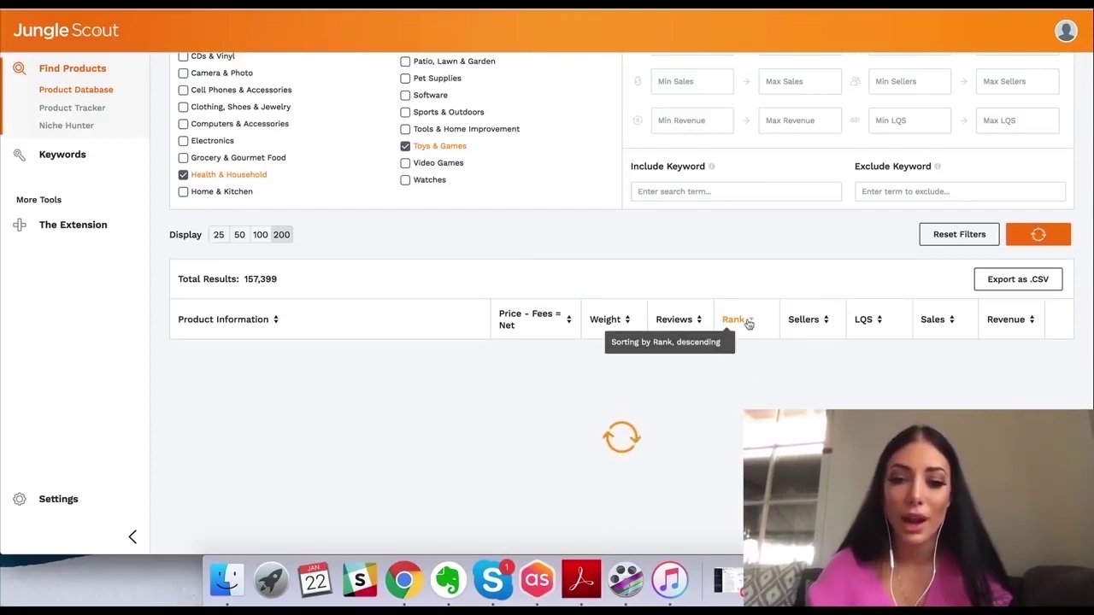
scroll(752, 319, "down", 3)
scroll(752, 323, "up", 1)
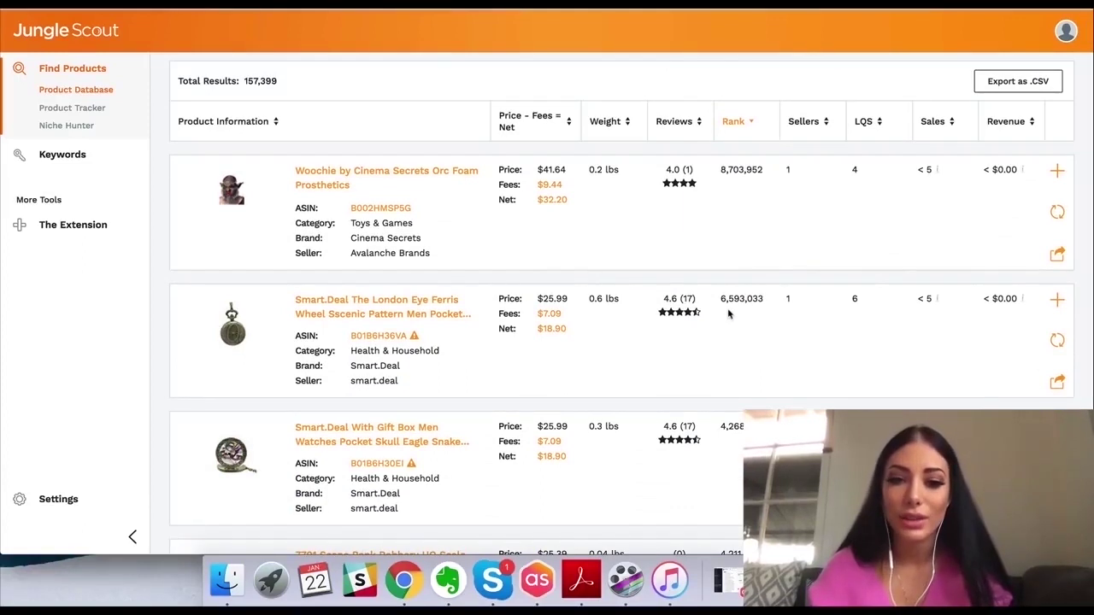
left_click(746, 136)
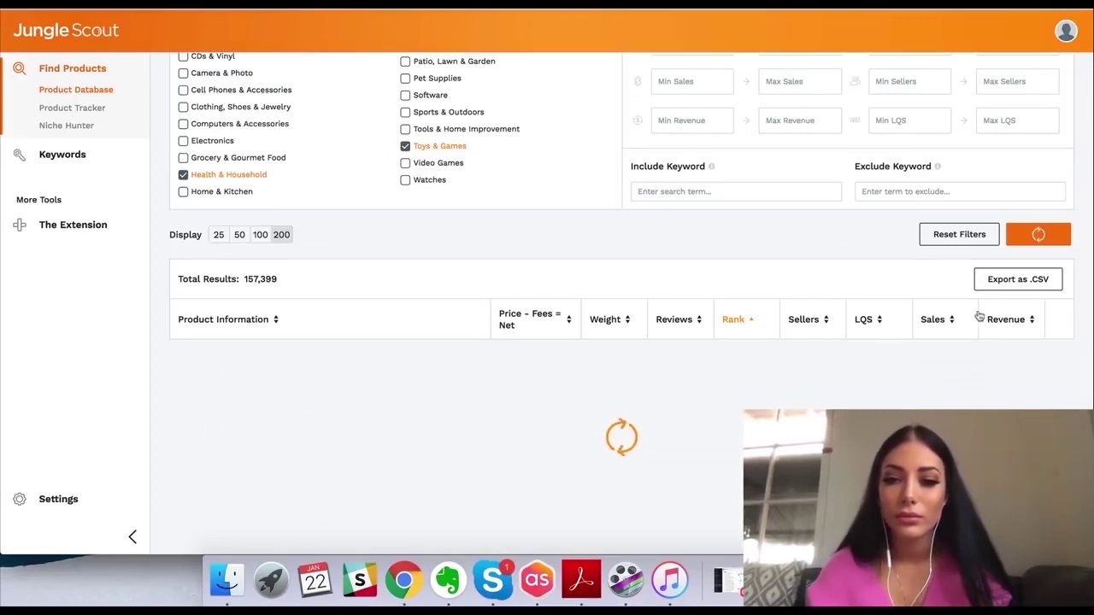
scroll(1008, 265, "down", 5)
scroll(1034, 171, "up", 1)
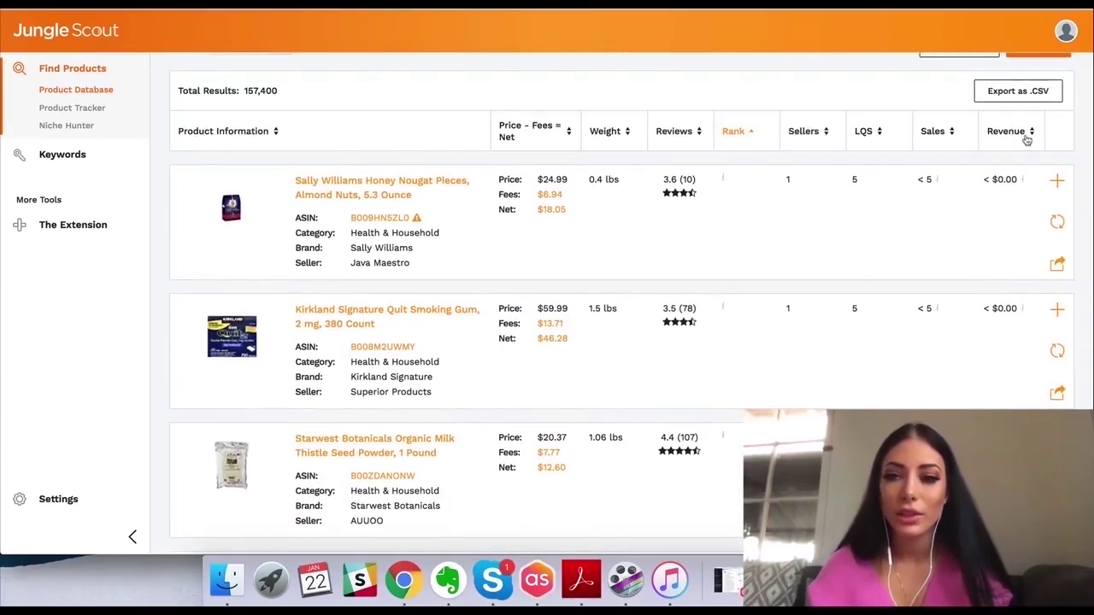
Sort by Revenue, highest first, and open the top EECHIN pump ($1,366,458) on Amazon.
left_click(1025, 136)
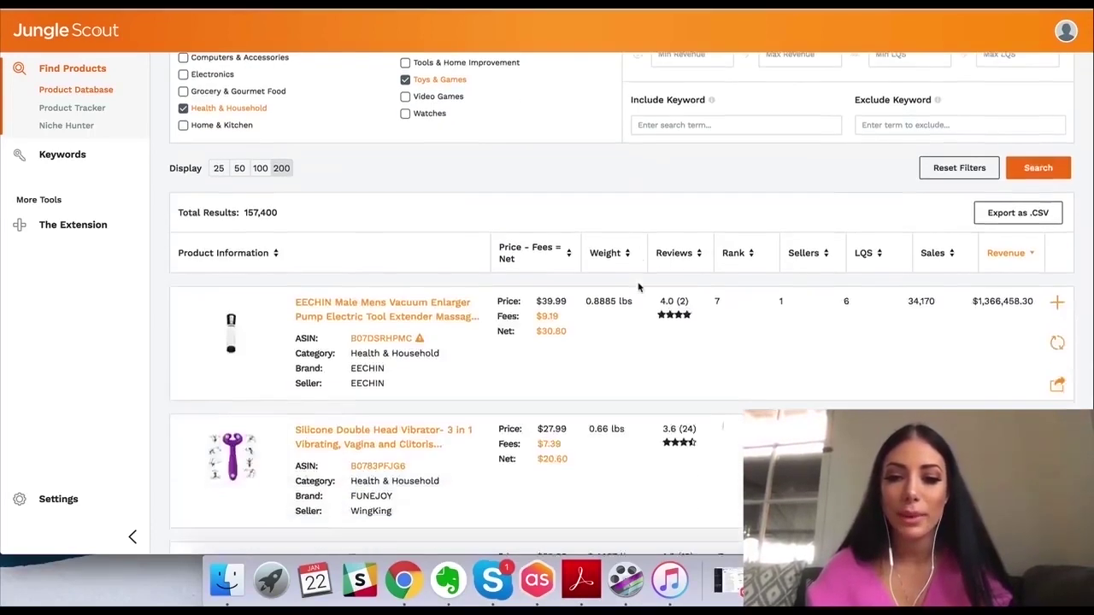
scroll(709, 284, "down", 3)
scroll(999, 169, "up", 1)
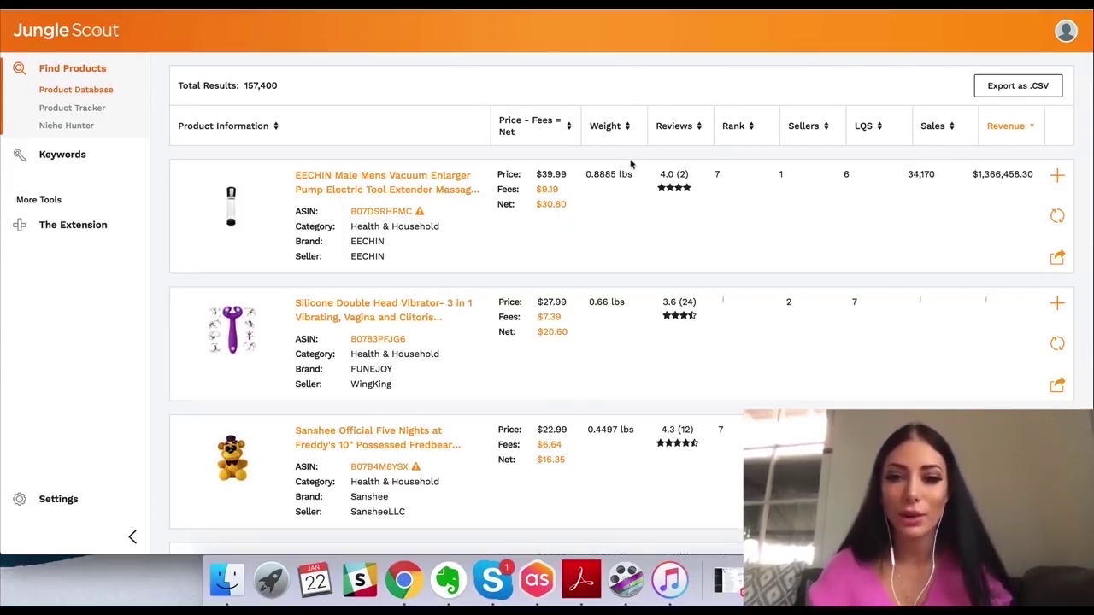
left_click(438, 197)
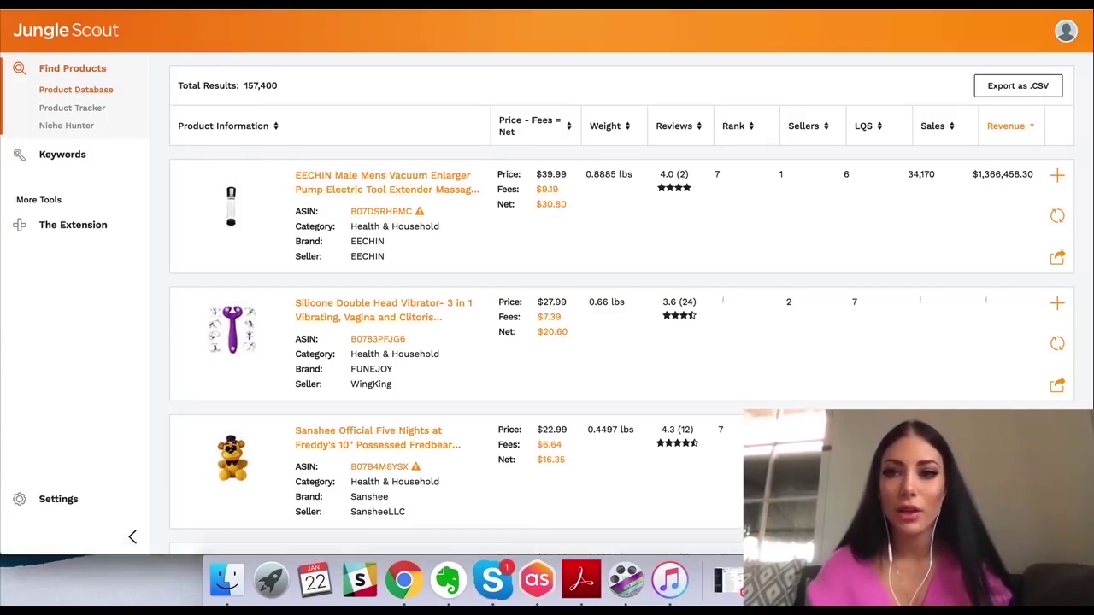
scroll(486, 249, "down", 4)
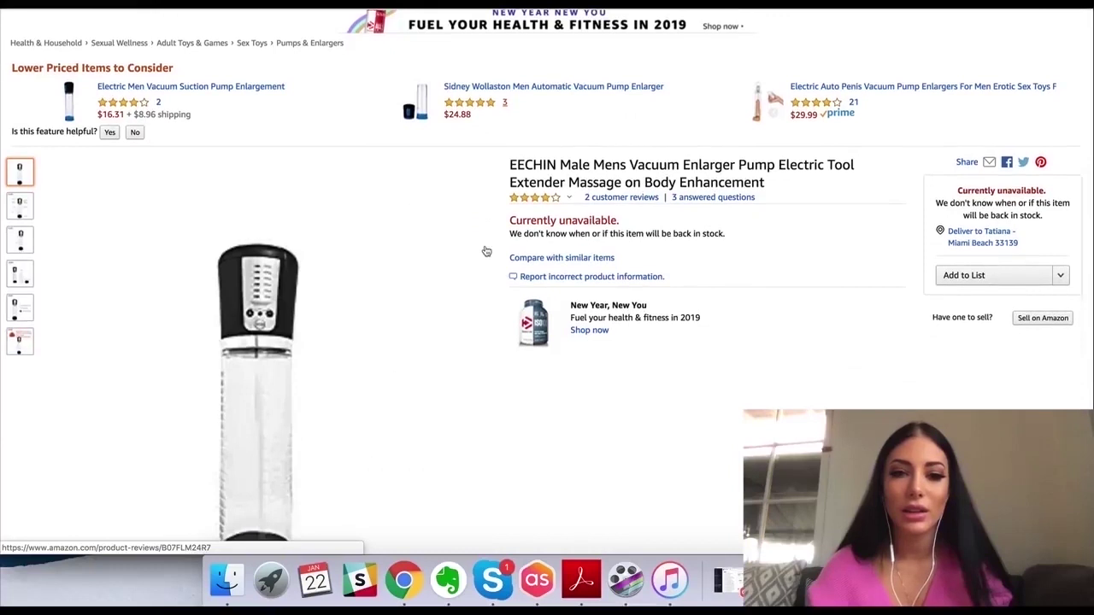
Scroll down the revenue-sorted results to the lower-earning products.
scroll(486, 251, "down", 2)
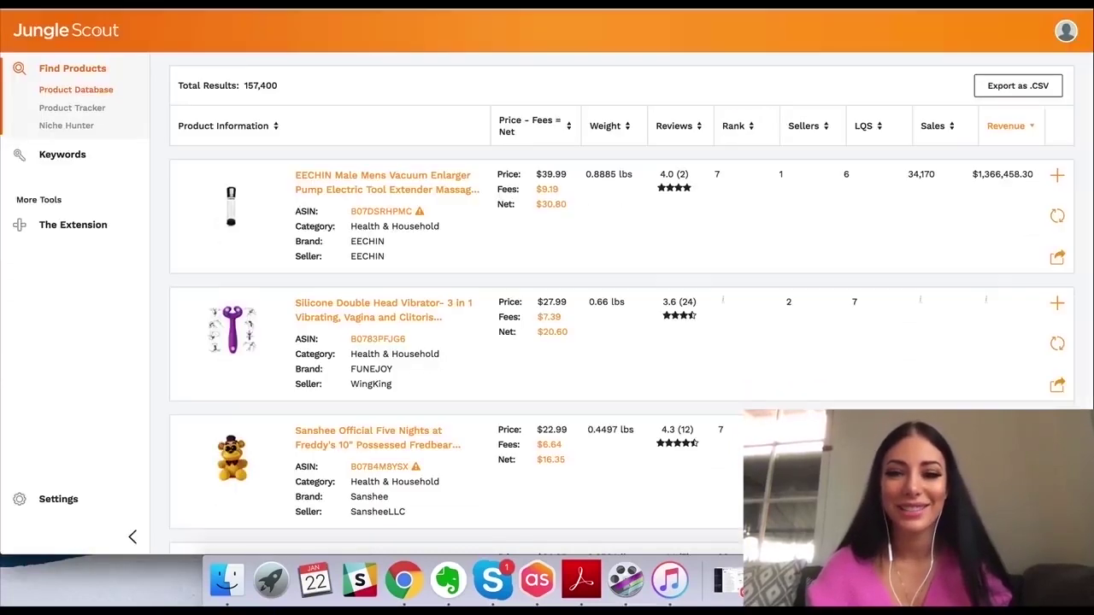
scroll(592, 212, "down", 3)
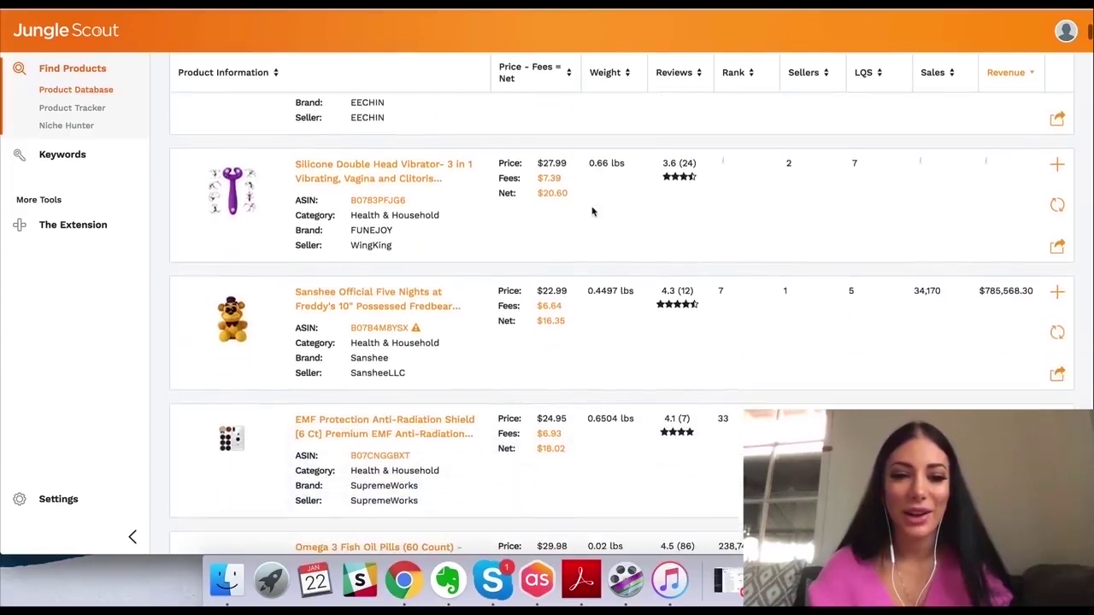
scroll(312, 222, "down", 2)
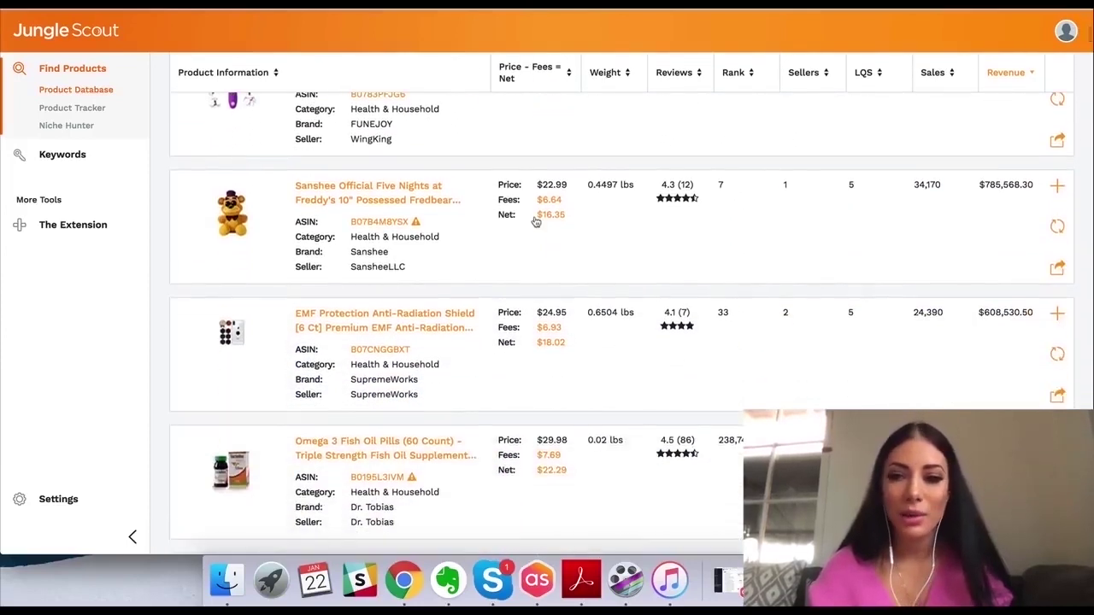
scroll(535, 221, "up", 1)
scroll(535, 221, "down", 4)
scroll(535, 220, "down", 1)
scroll(535, 220, "down", 1)
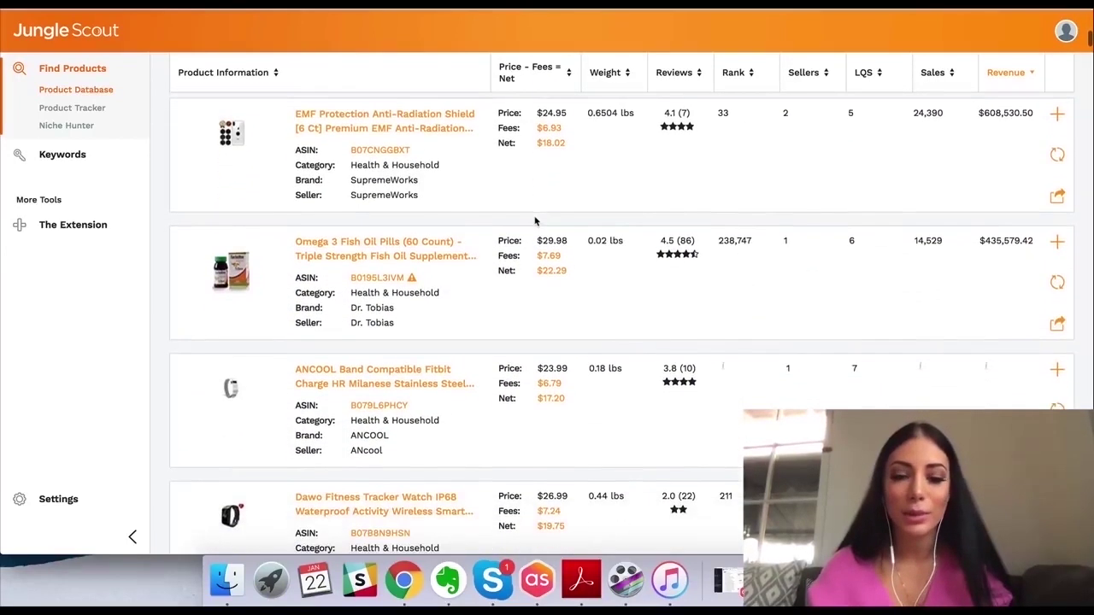
scroll(535, 220, "down", 3)
scroll(534, 221, "down", 1)
scroll(535, 220, "down", 4)
scroll(534, 222, "down", 1)
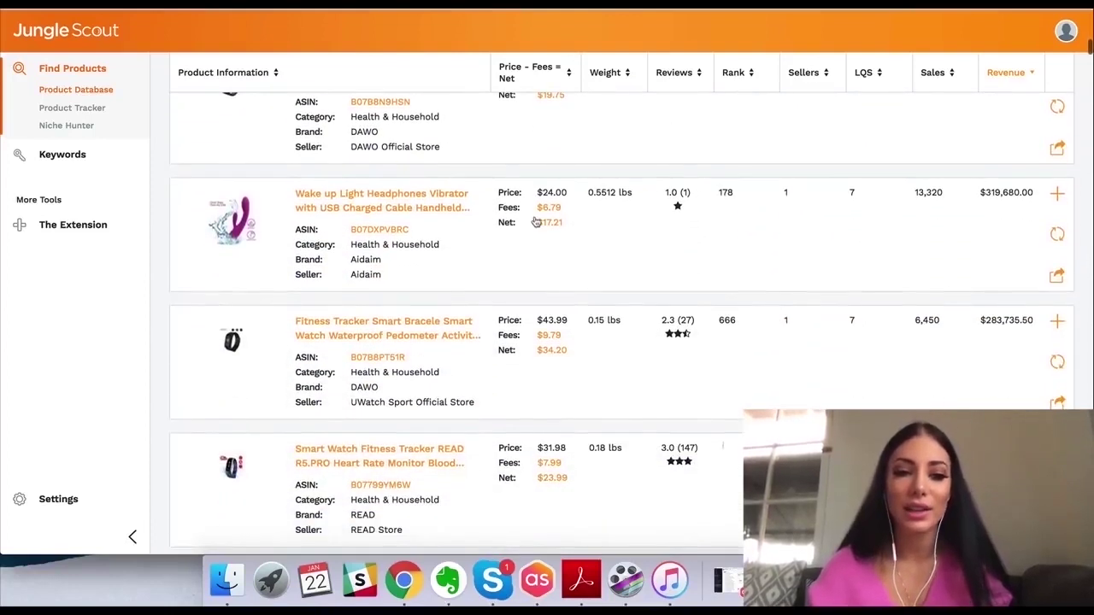
scroll(535, 223, "down", 5)
scroll(535, 222, "down", 6)
scroll(534, 222, "down", 5)
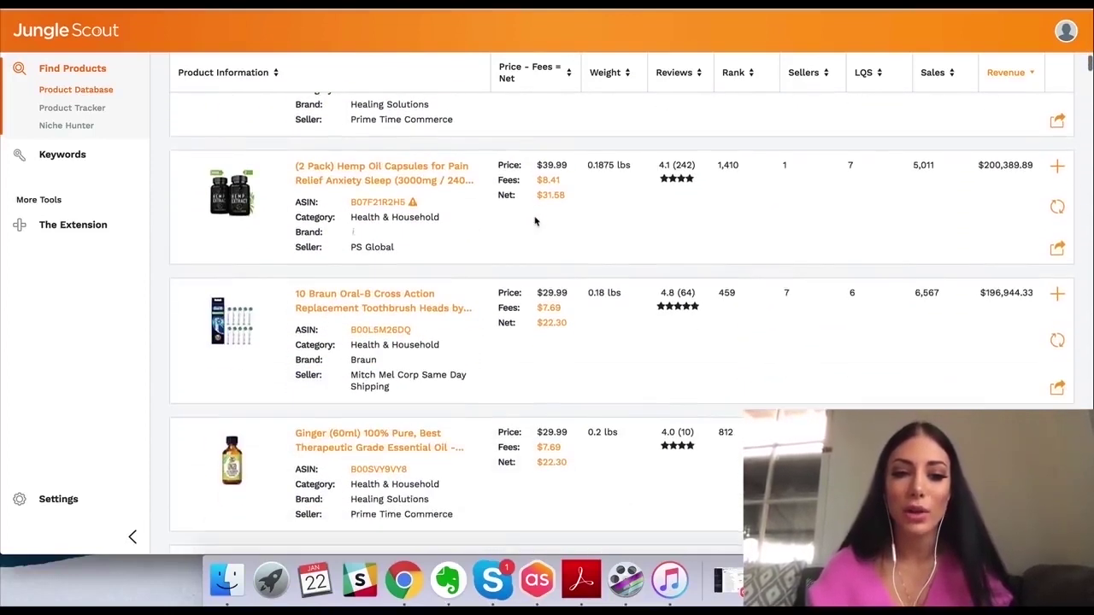
scroll(535, 222, "down", 4)
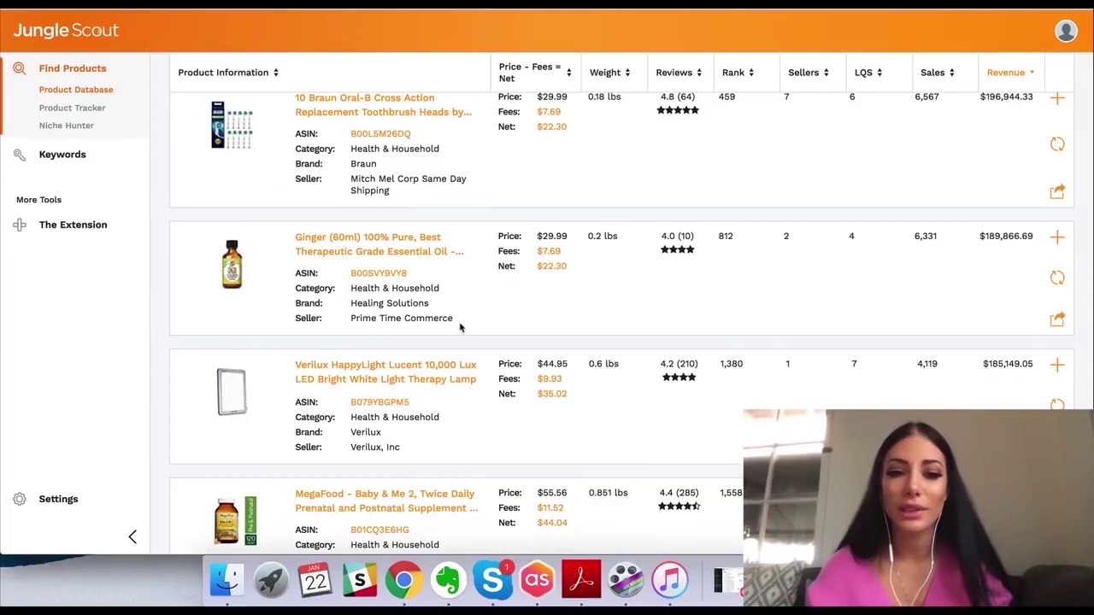
scroll(460, 326, "down", 5)
scroll(459, 326, "down", 7)
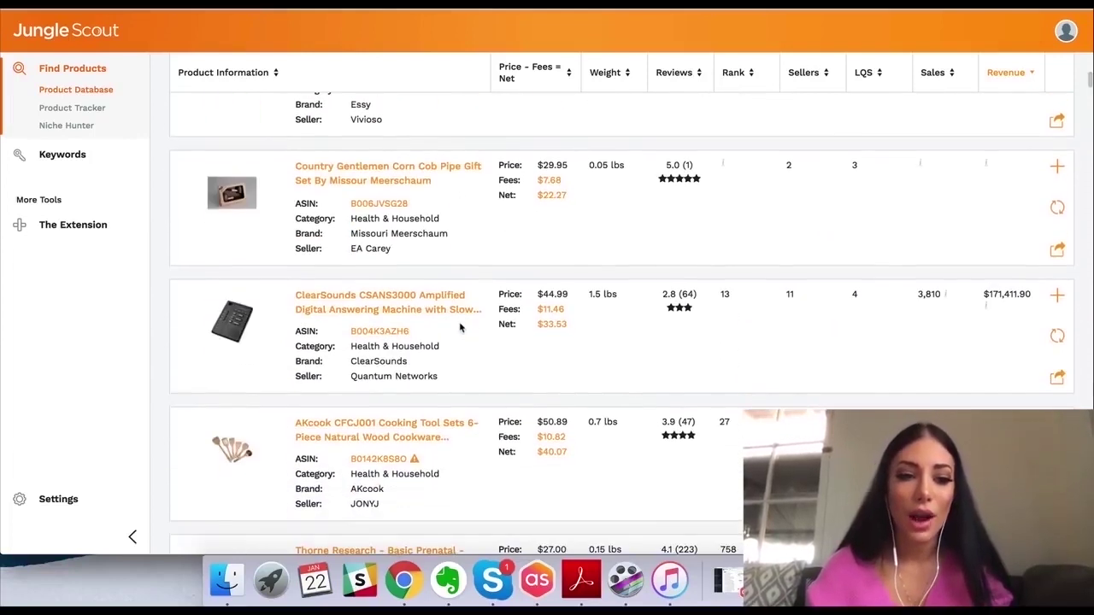
scroll(460, 326, "down", 5)
scroll(460, 326, "down", 2)
scroll(459, 327, "down", 4)
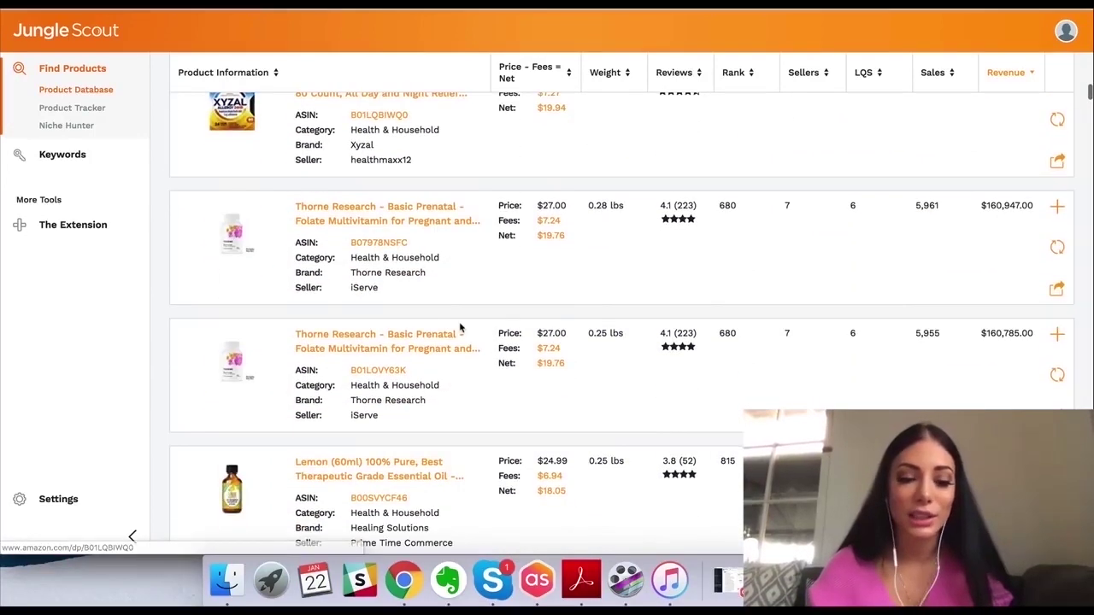
scroll(459, 327, "down", 6)
scroll(460, 327, "down", 2)
scroll(459, 327, "down", 4)
scroll(460, 326, "down", 4)
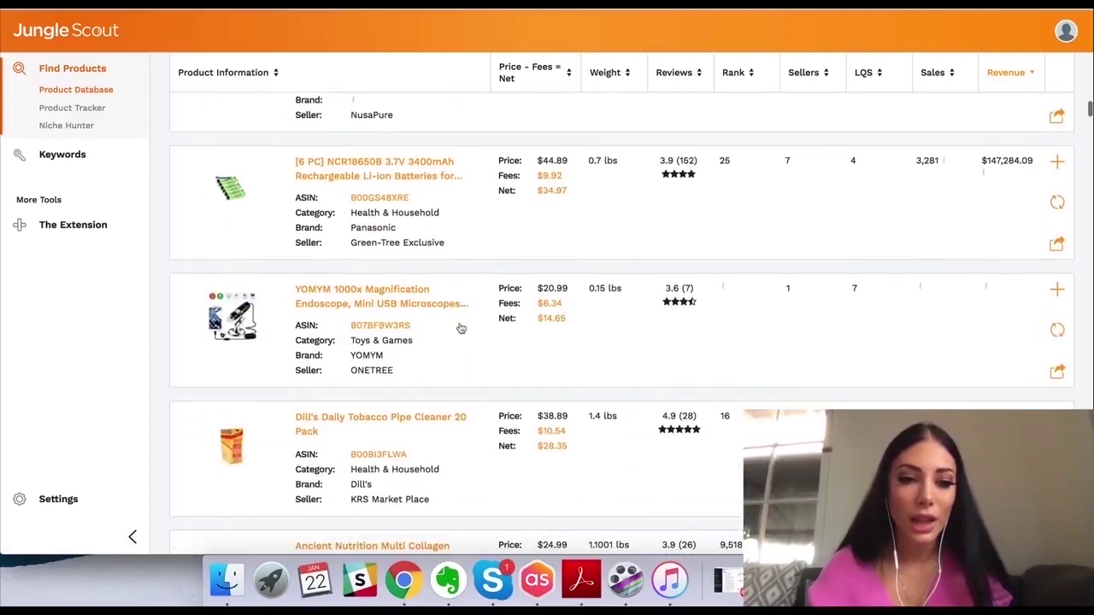
scroll(460, 327, "down", 7)
scroll(460, 326, "down", 5)
scroll(460, 326, "up", 3)
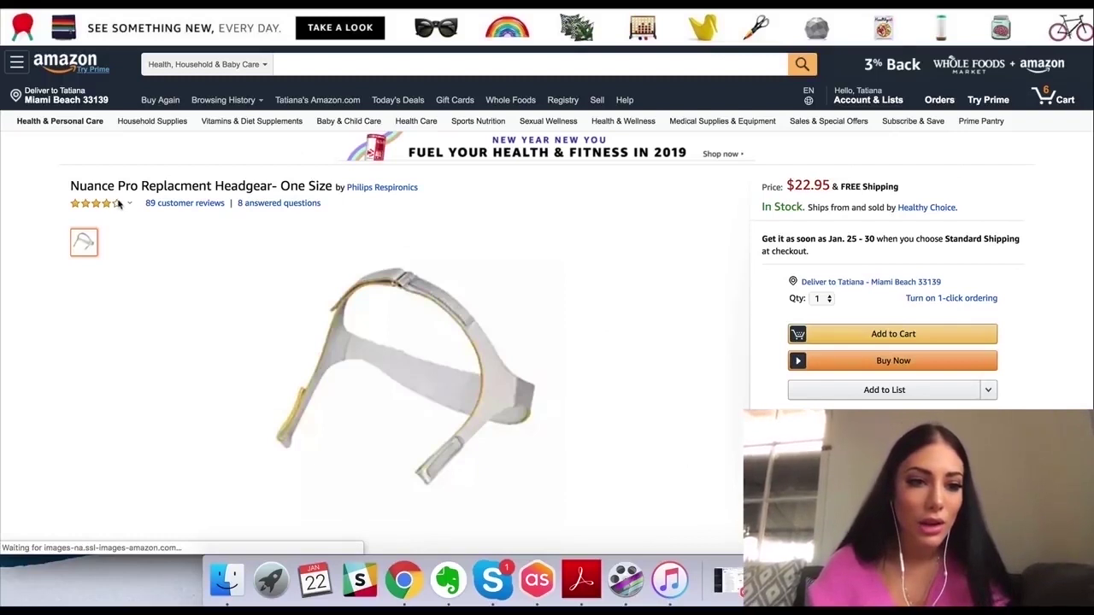
Open the Nuance Pro Replacment Headgear listing on Amazon and scroll through its details.
left_click(118, 203)
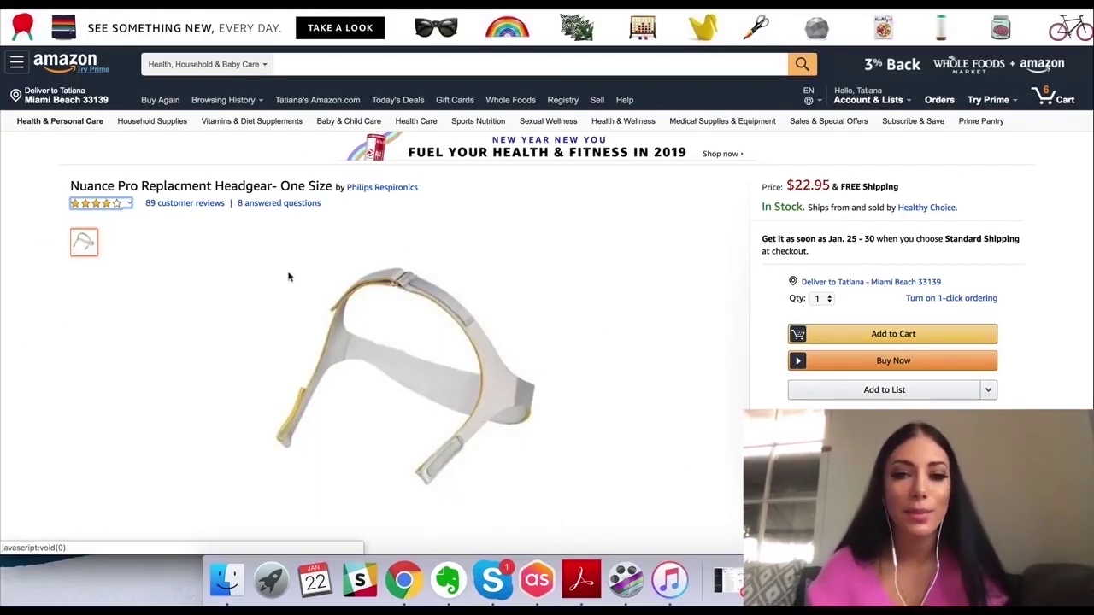
scroll(267, 368, "down", 2)
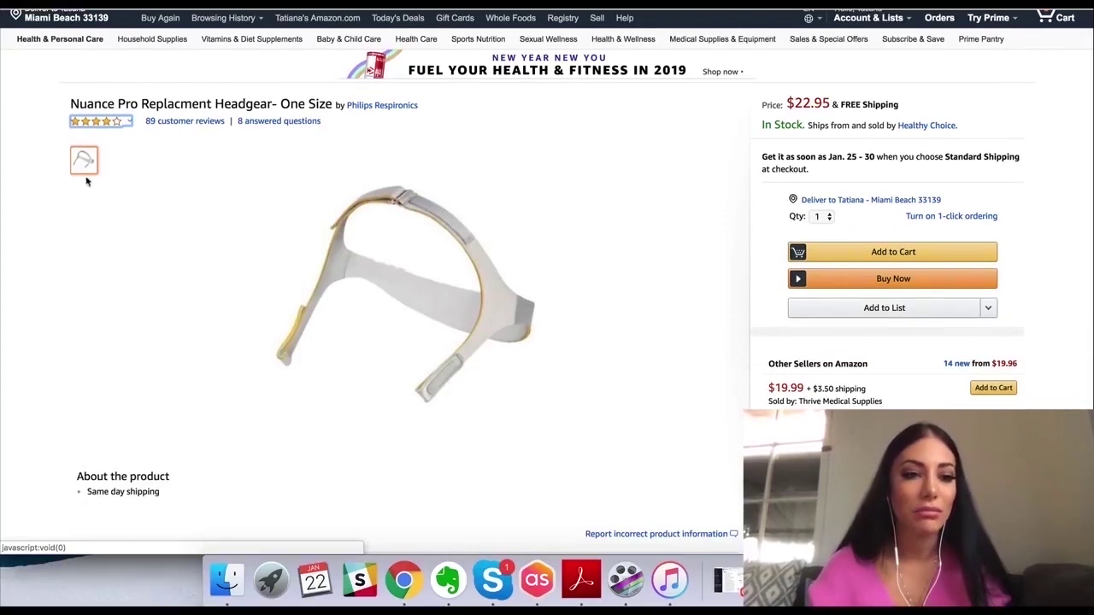
scroll(73, 379, "down", 2)
scroll(151, 293, "down", 2)
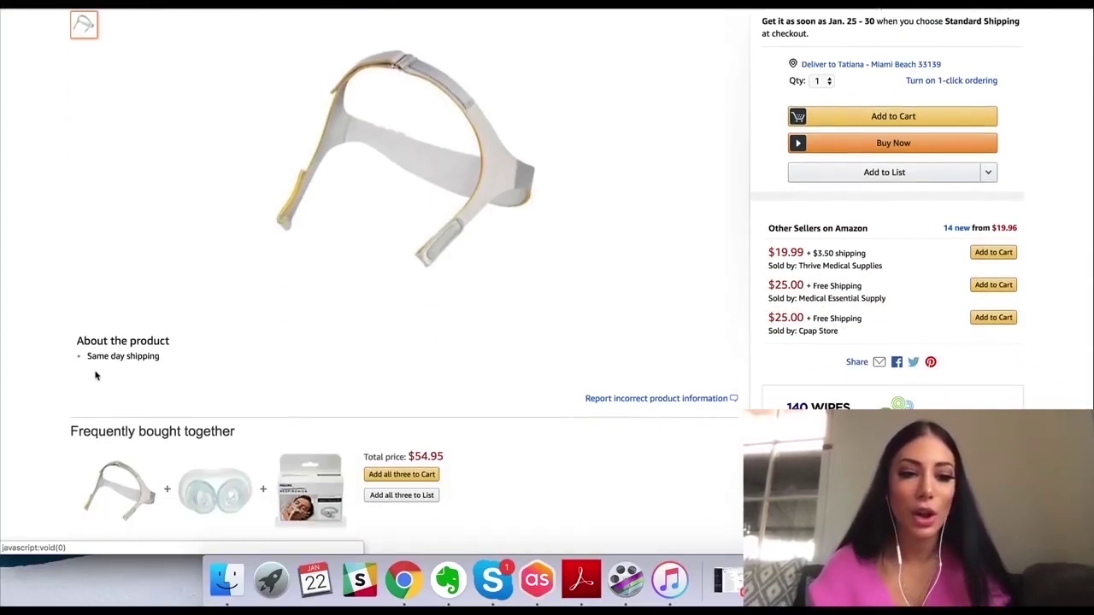
scroll(95, 375, "up", 3)
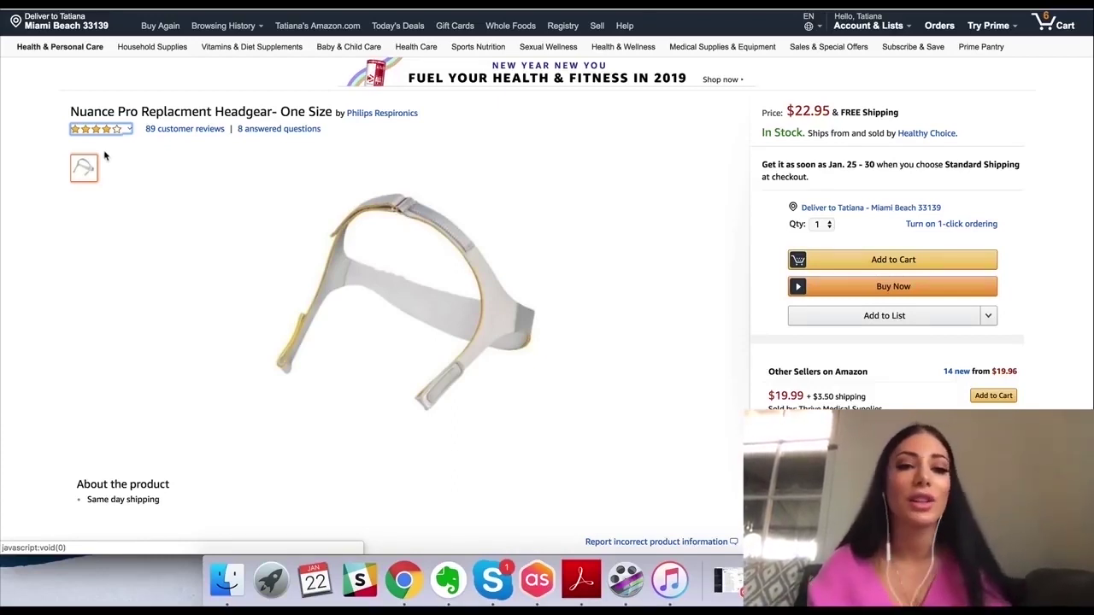
scroll(117, 316, "down", 4)
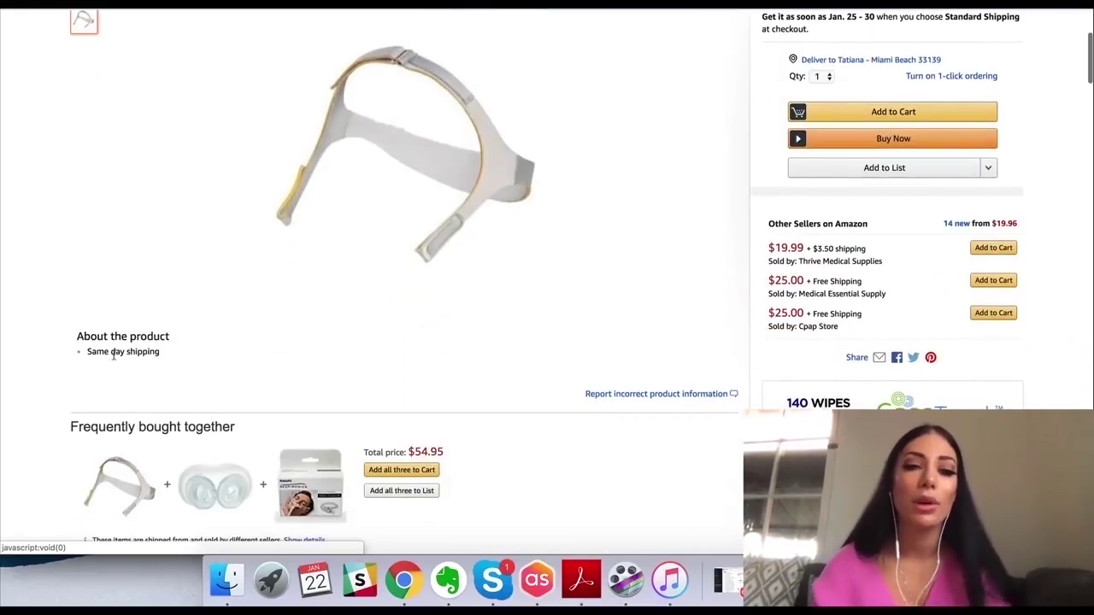
scroll(436, 85, "up", 4)
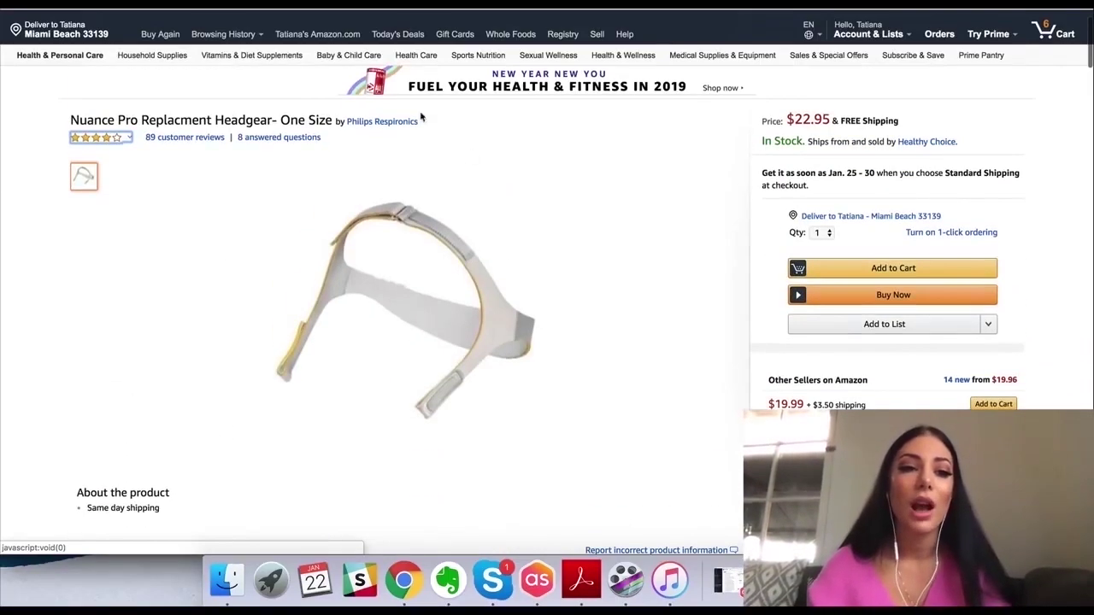
scroll(447, 292, "down", 10)
scroll(447, 292, "down", 10)
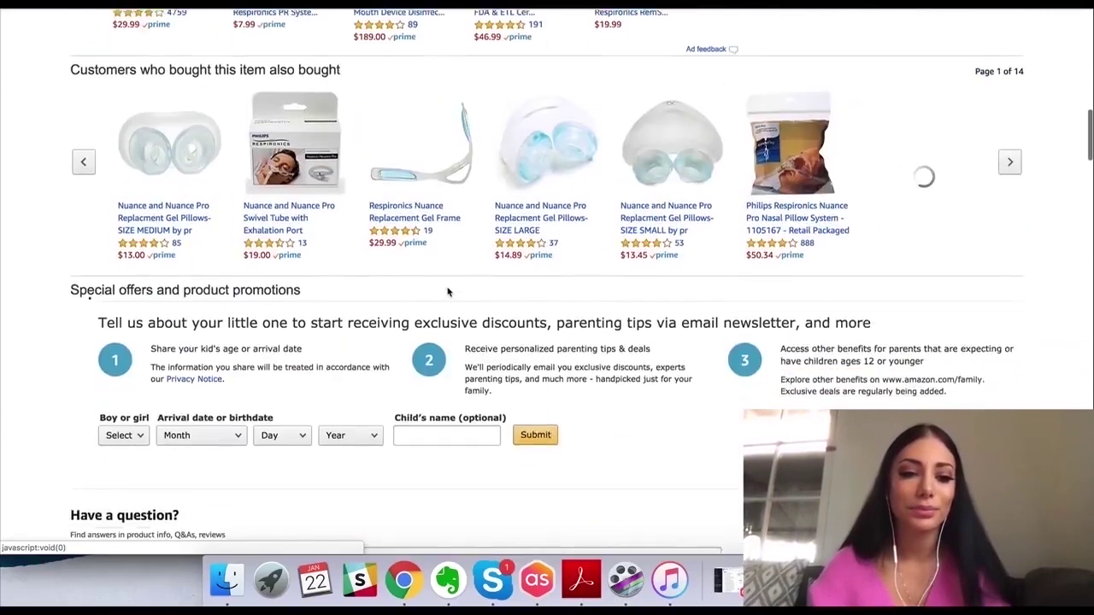
scroll(448, 292, "down", 10)
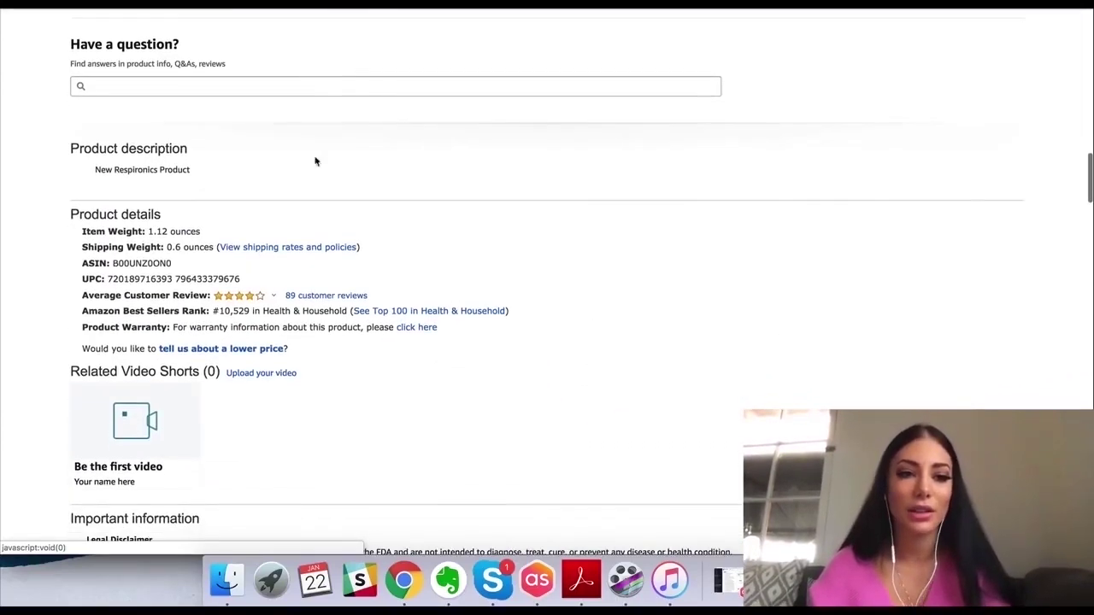
scroll(315, 161, "down", 5)
scroll(270, 318, "down", 5)
scroll(270, 318, "up", 5)
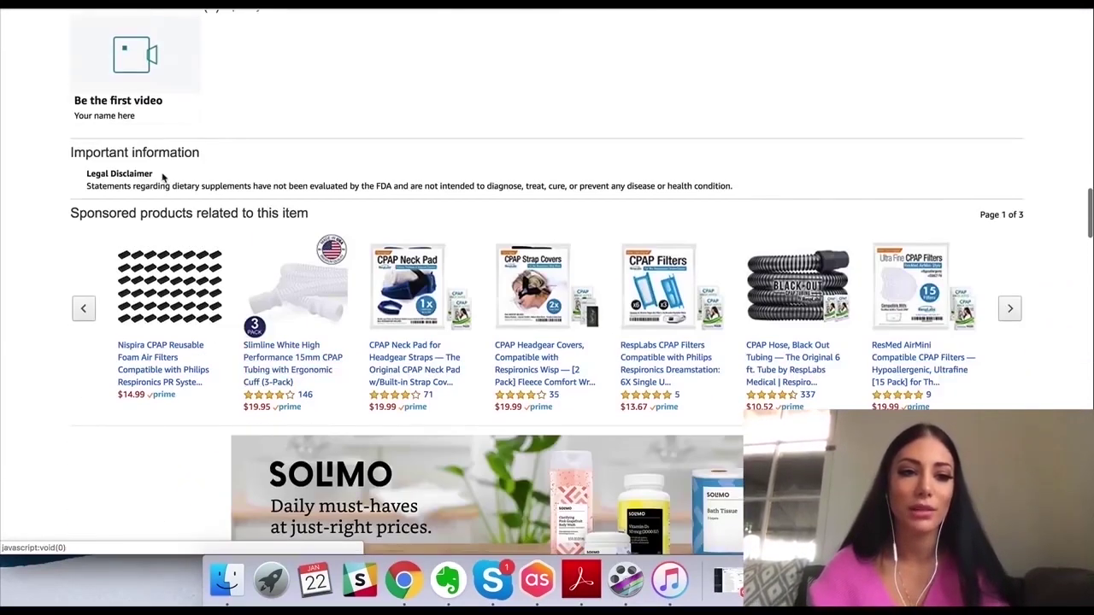
scroll(349, 180, "down", 5)
scroll(349, 180, "down", 1)
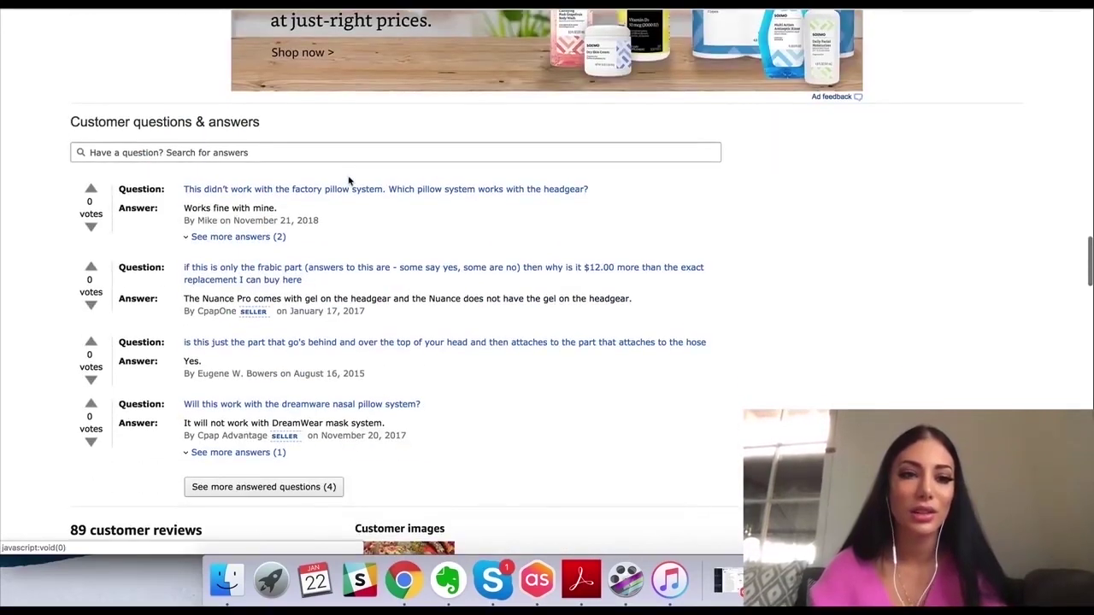
scroll(348, 181, "down", 4)
scroll(349, 180, "down", 2)
scroll(349, 181, "up", 2)
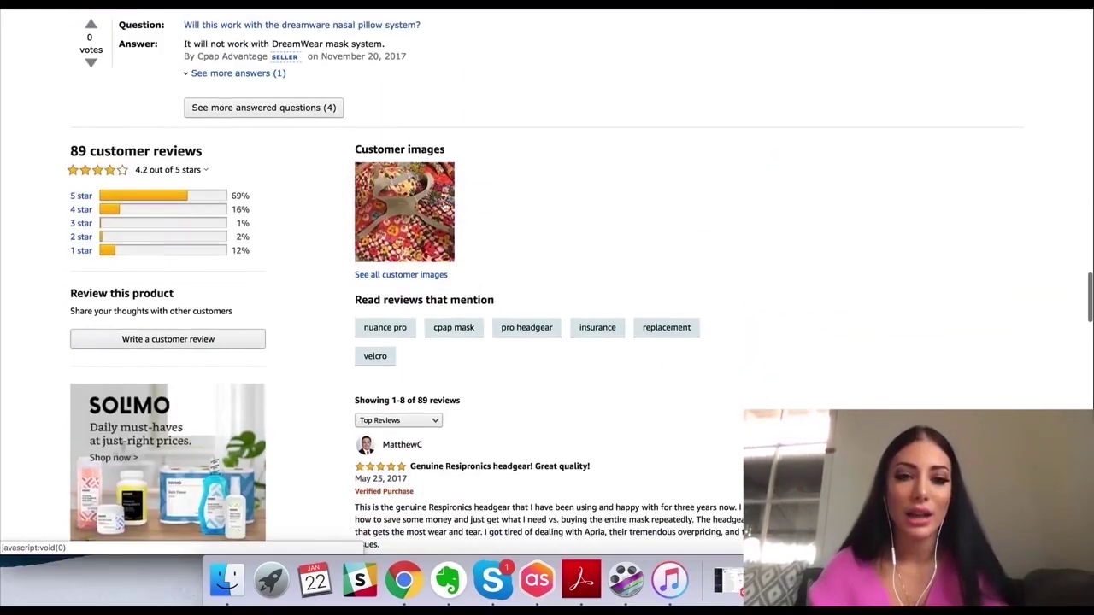
scroll(441, 205, "down", 1)
scroll(442, 205, "down", 2)
scroll(442, 205, "up", 10)
scroll(441, 205, "up", 5)
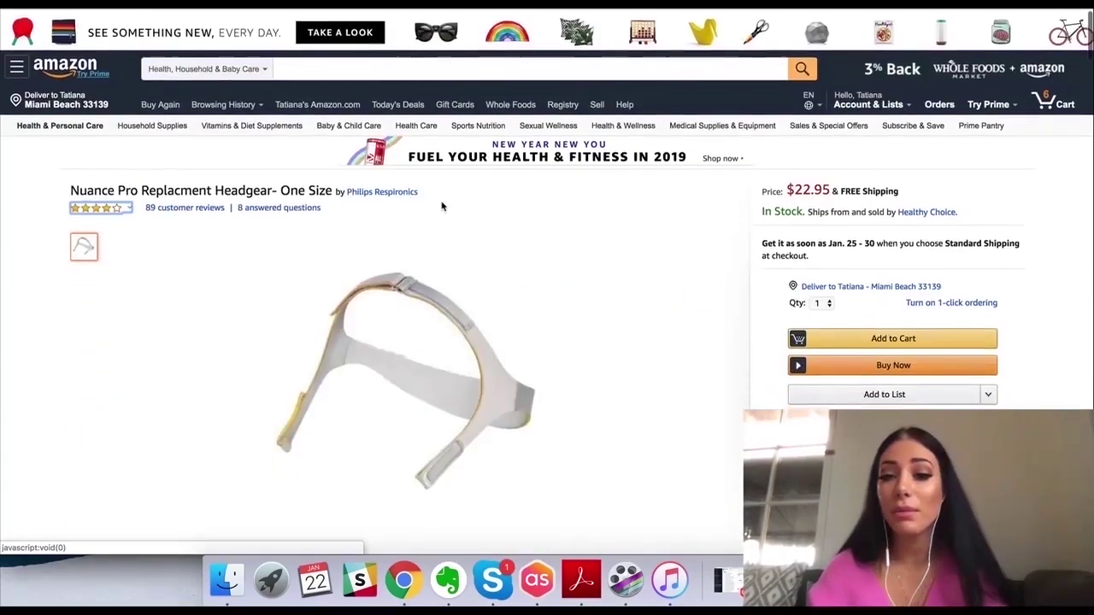
scroll(442, 205, "down", 1)
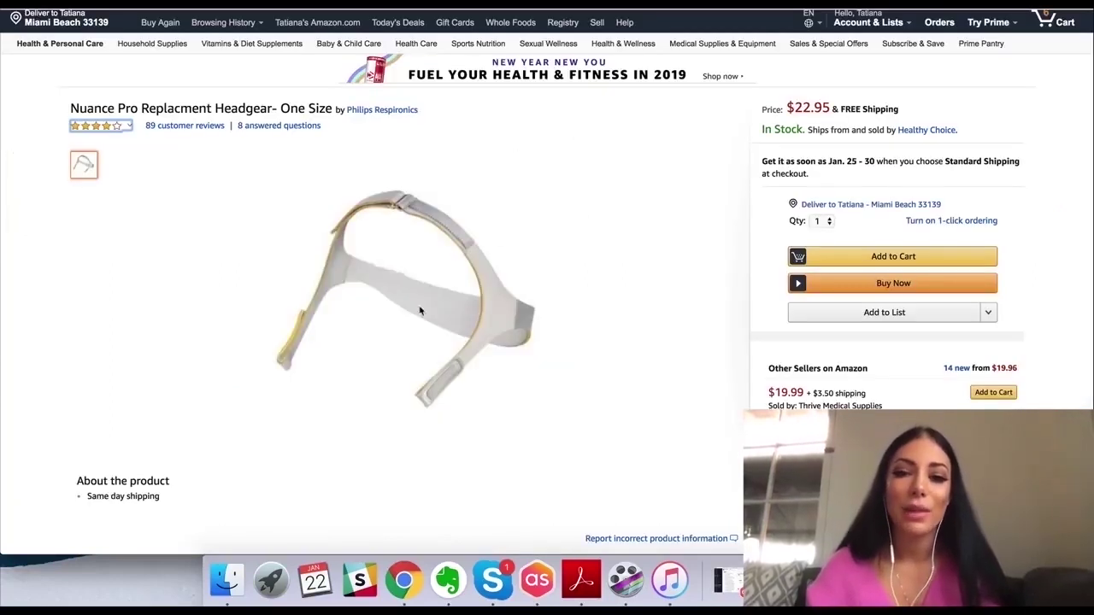
scroll(439, 247, "up", 2)
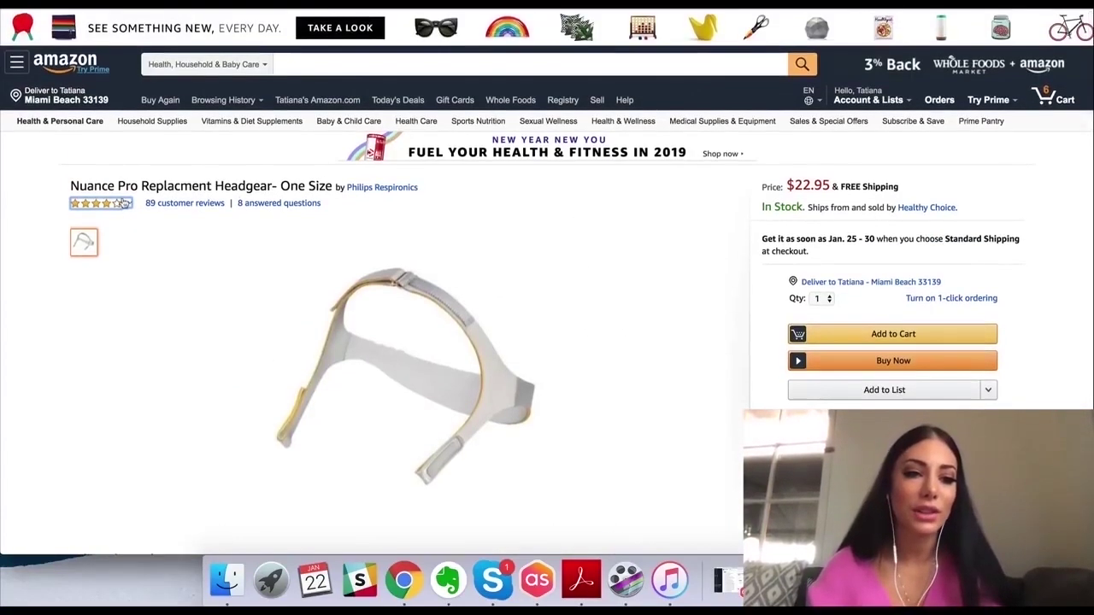
Search Amazon for 'Replacment Headgear' copied from the product title.
left_click_drag(71, 187, 275, 186)
key("super+c")
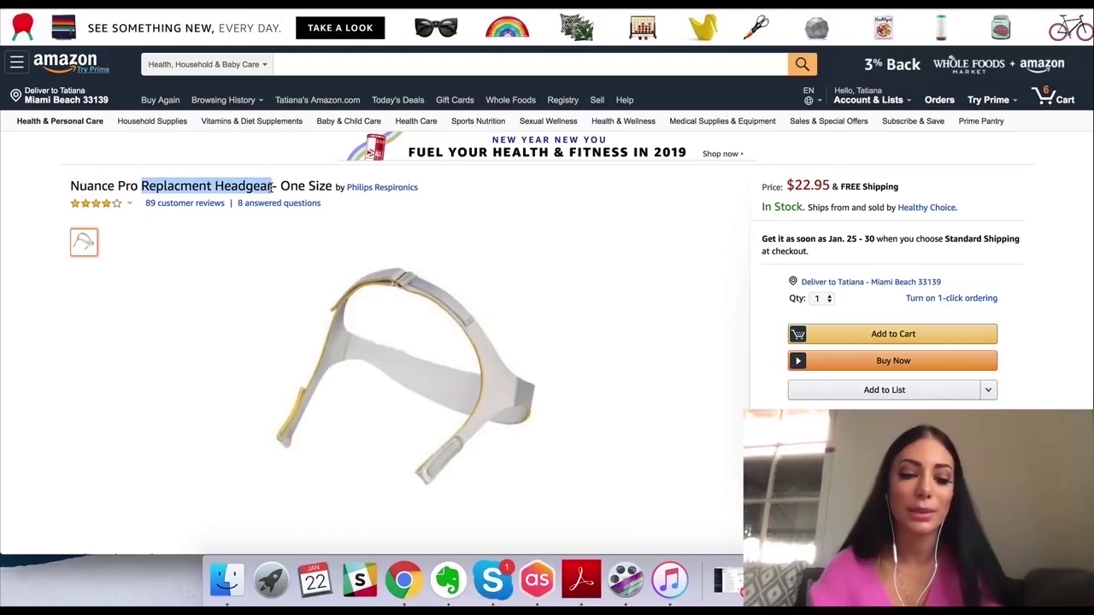
left_click(330, 63)
key("super+v")
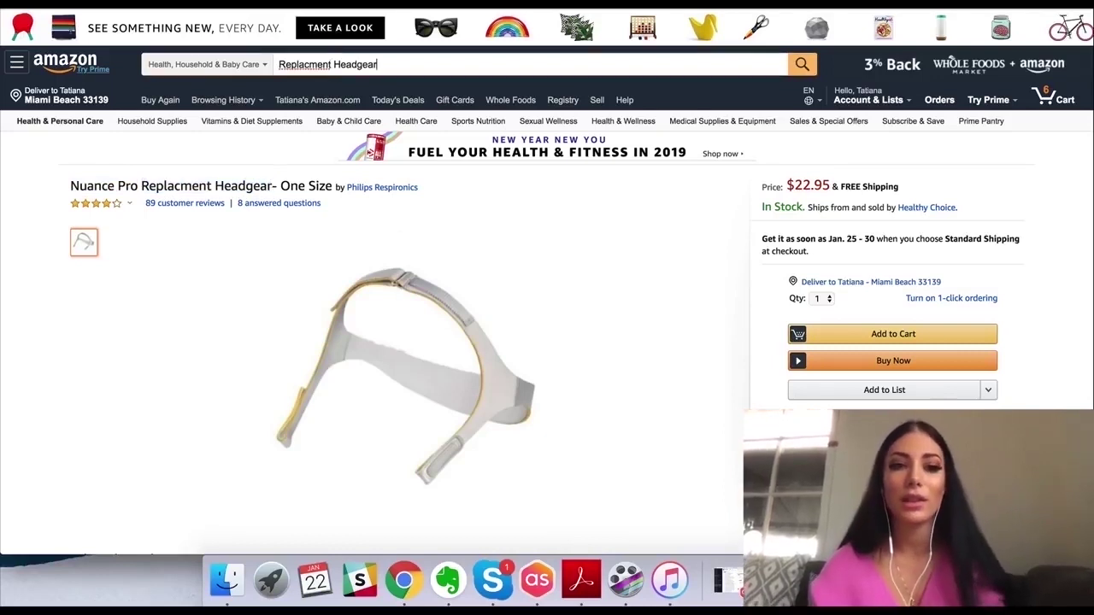
key("Return")
Rerun the headgear search across All Departments and bring up Jungle Scout estimates.
left_click(256, 64)
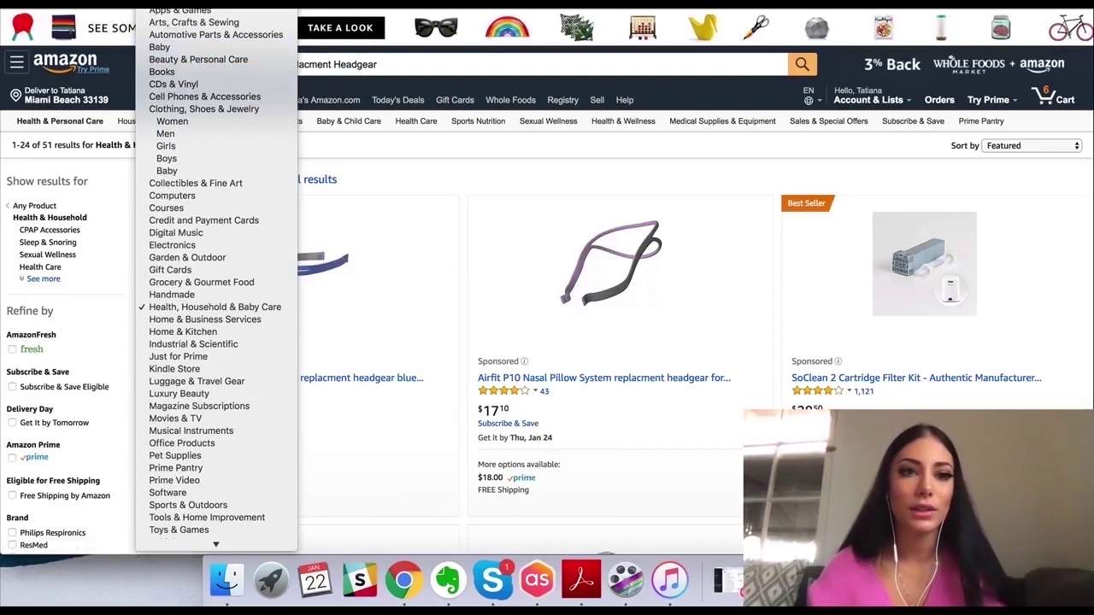
left_click(184, 13)
left_click(800, 65)
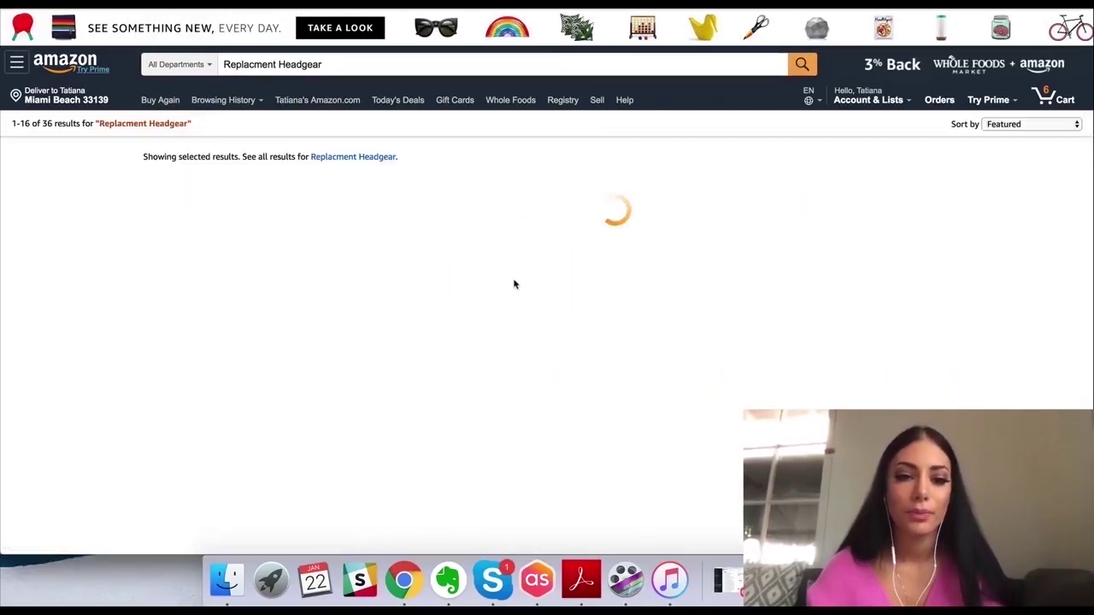
scroll(513, 283, "down", 3)
scroll(514, 283, "up", 3)
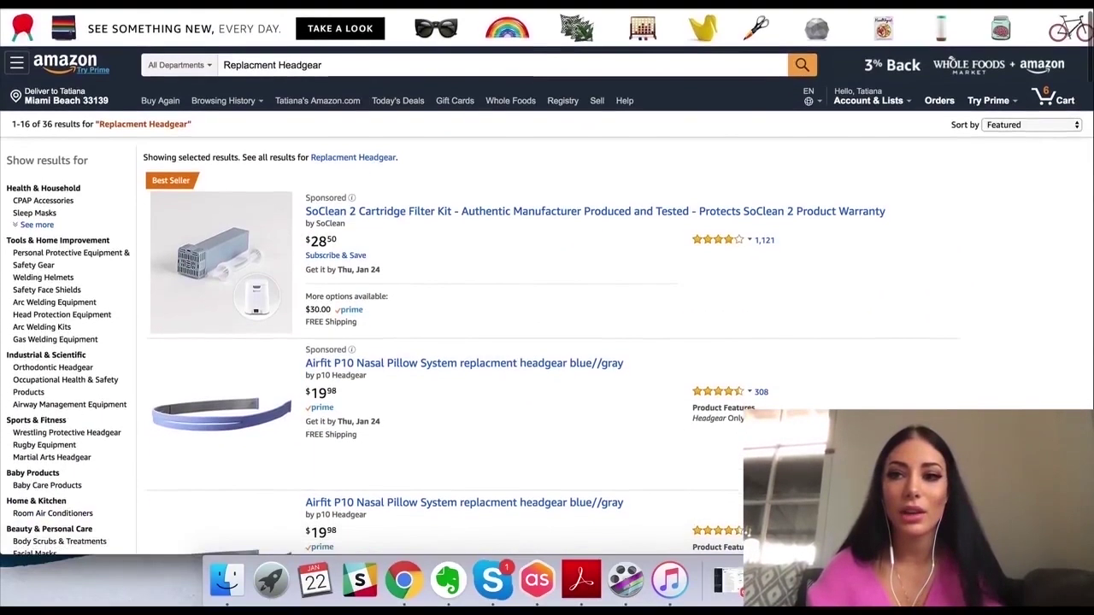
left_click(1082, 26)
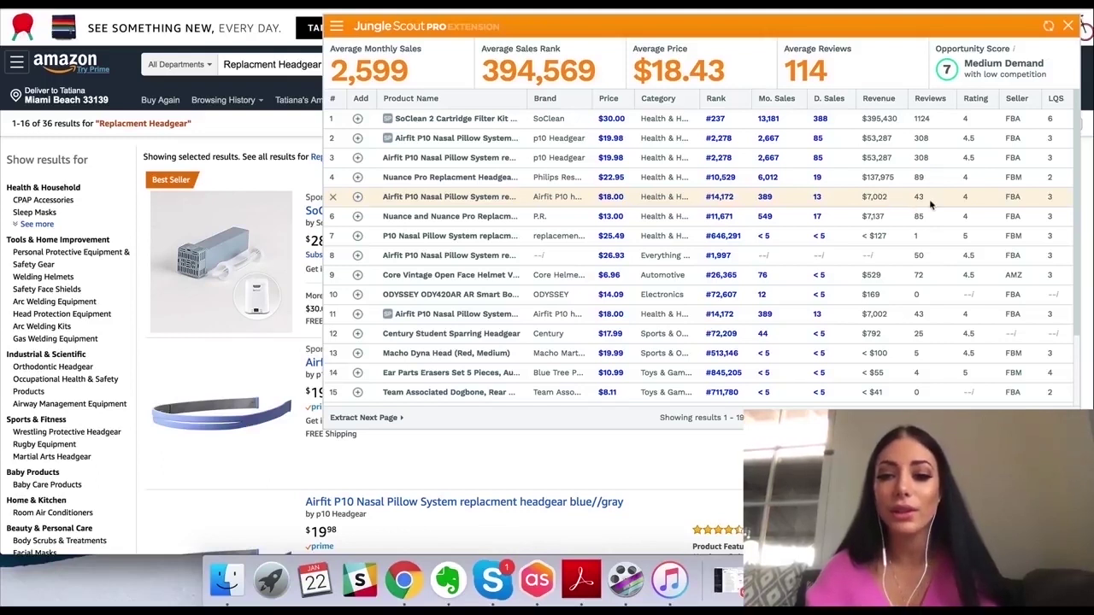
Review the headgear sales estimates, then return to the Product Database list.
scroll(930, 203, "down", 5)
scroll(931, 202, "up", 5)
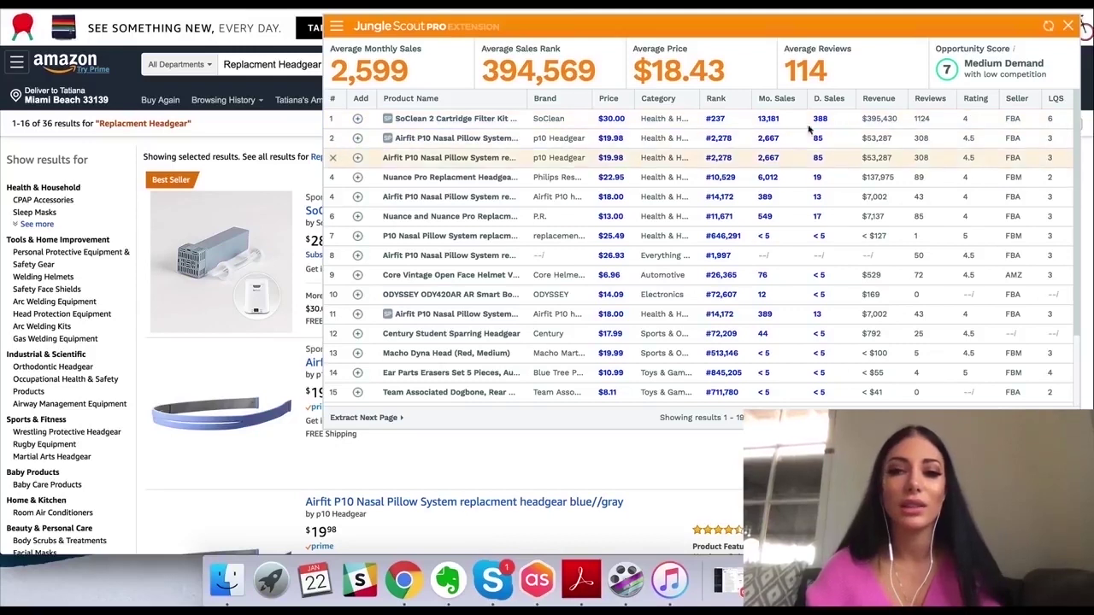
left_click(1068, 25)
scroll(464, 341, "down", 5)
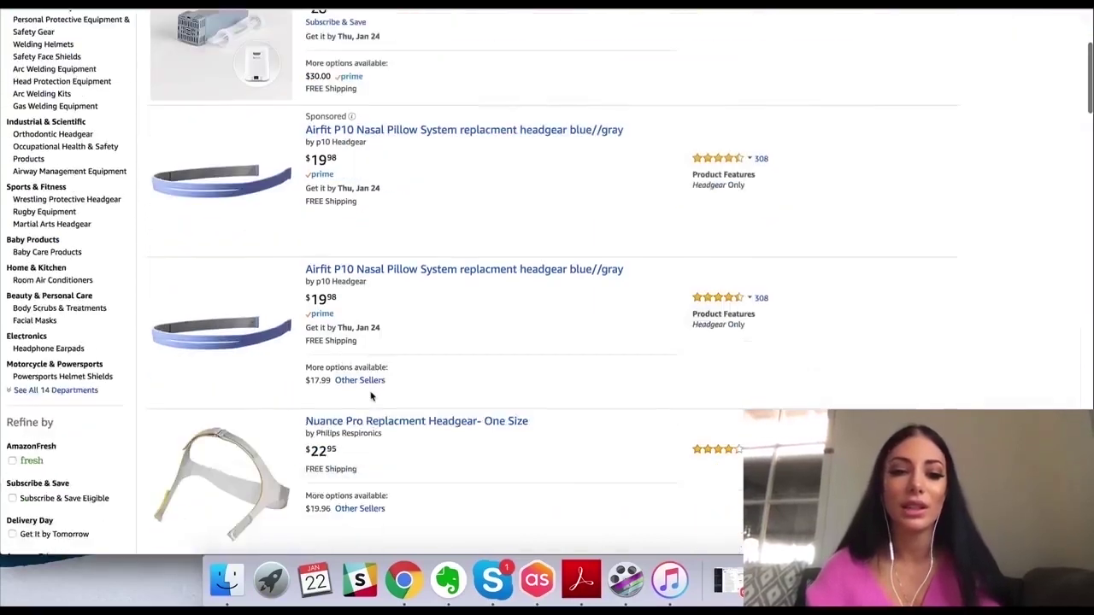
scroll(429, 128, "down", 2)
scroll(512, 384, "down", 2)
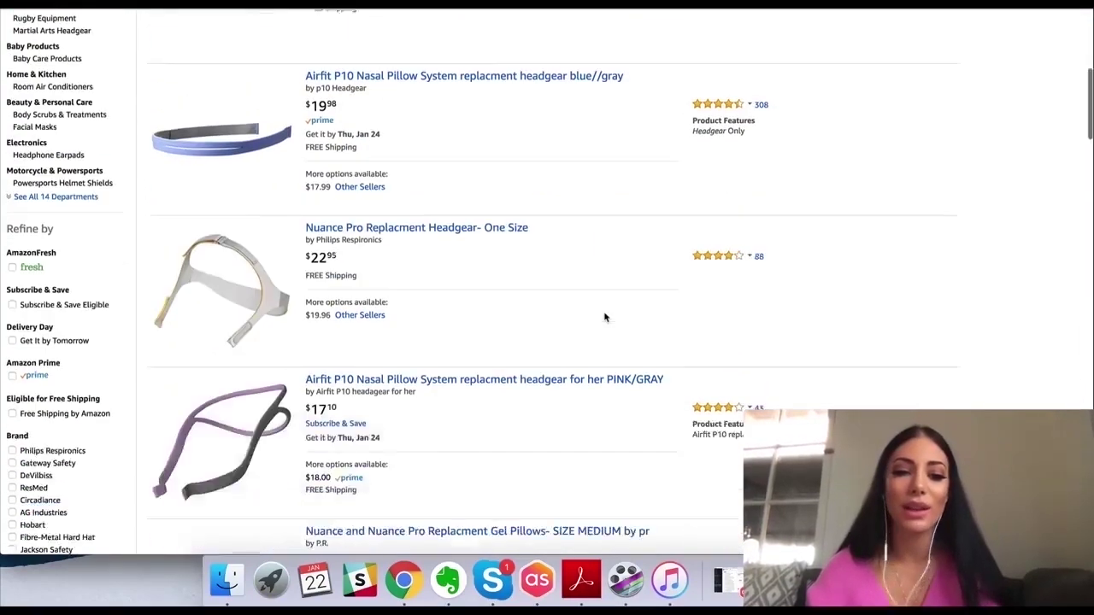
scroll(605, 315, "down", 5)
scroll(479, 342, "down", 1)
scroll(361, 377, "up", 4)
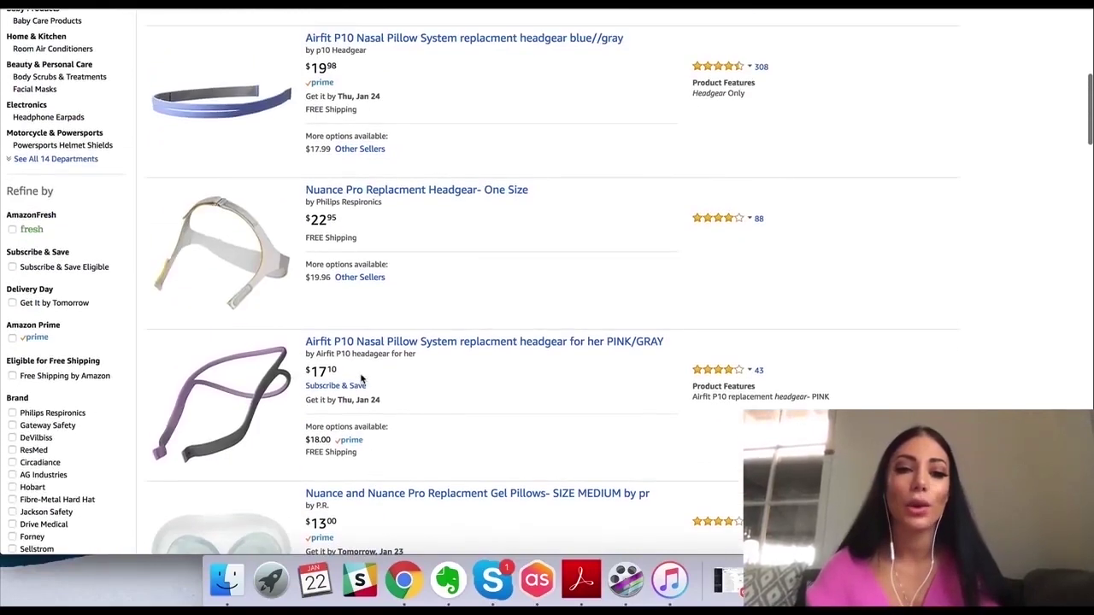
scroll(479, 188, "up", 3)
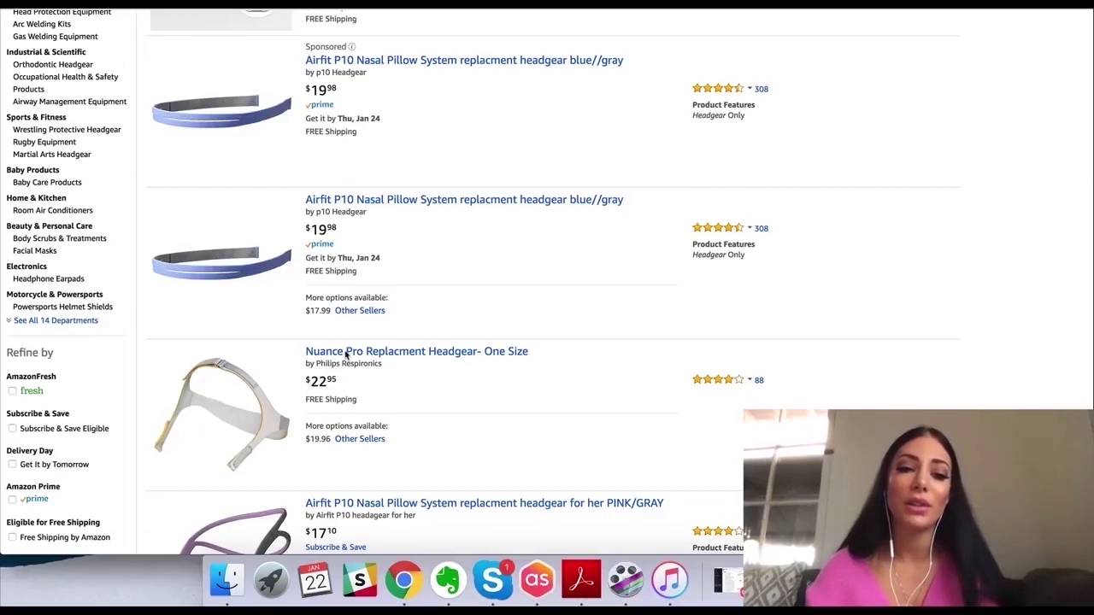
scroll(347, 357, "up", 3)
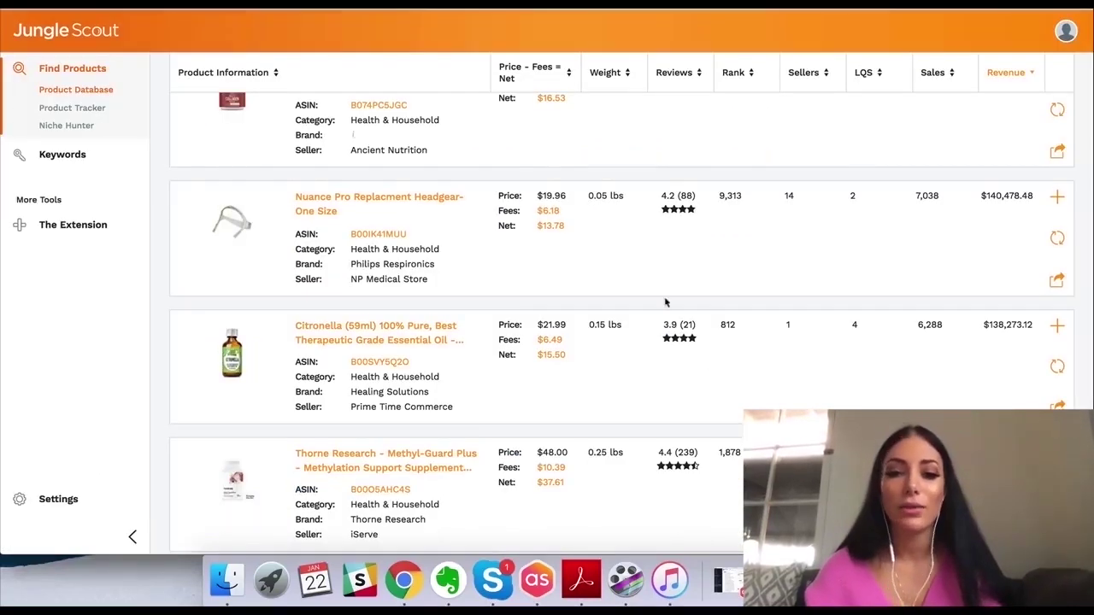
Open the Product Tracker and decline the Track Your First Products prompt.
scroll(657, 316, "down", 2)
scroll(646, 330, "up", 1)
scroll(647, 329, "up", 5)
scroll(647, 329, "up", 5)
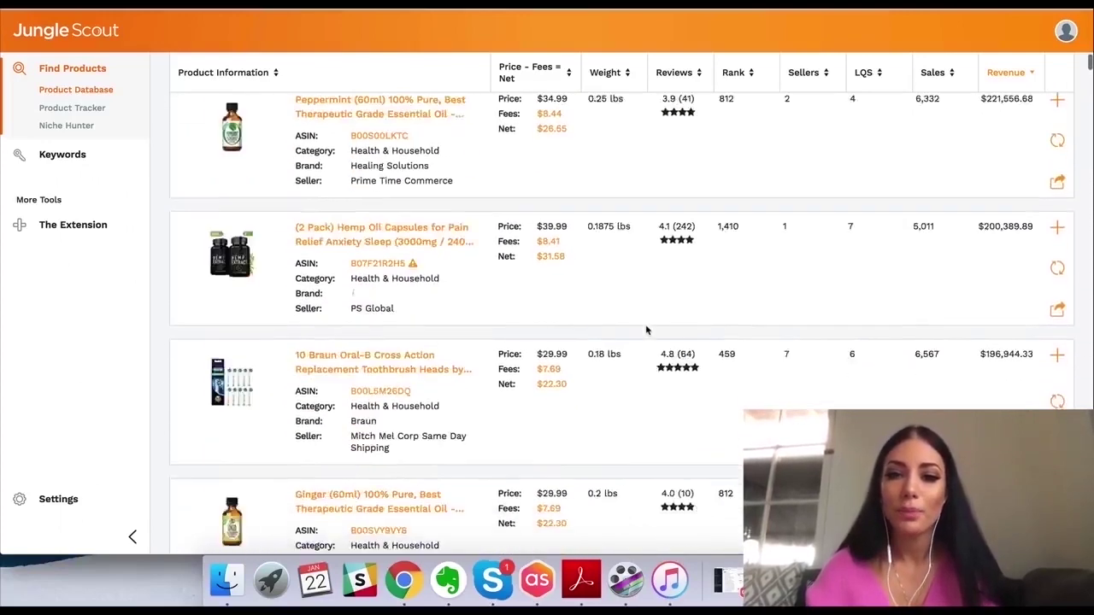
scroll(647, 330, "up", 5)
scroll(647, 328, "up", 10)
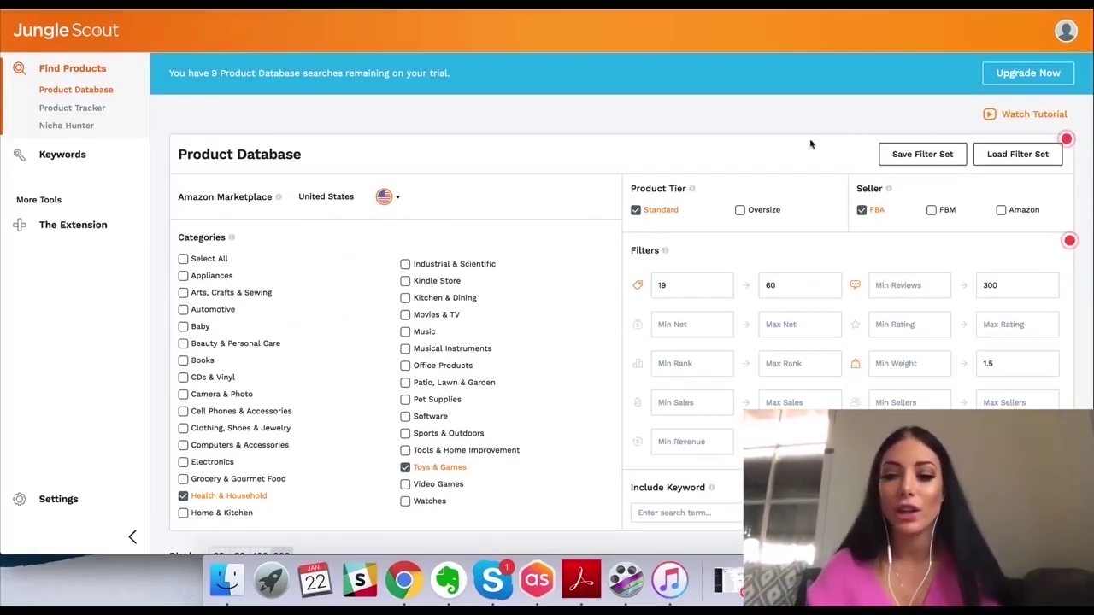
scroll(810, 141, "down", 3)
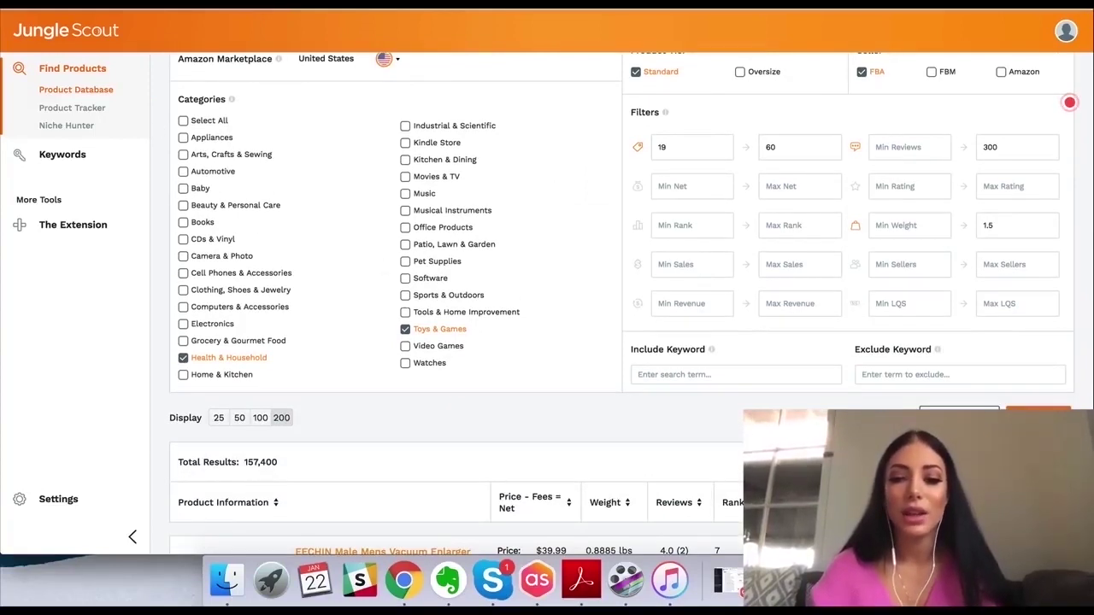
left_click(86, 108)
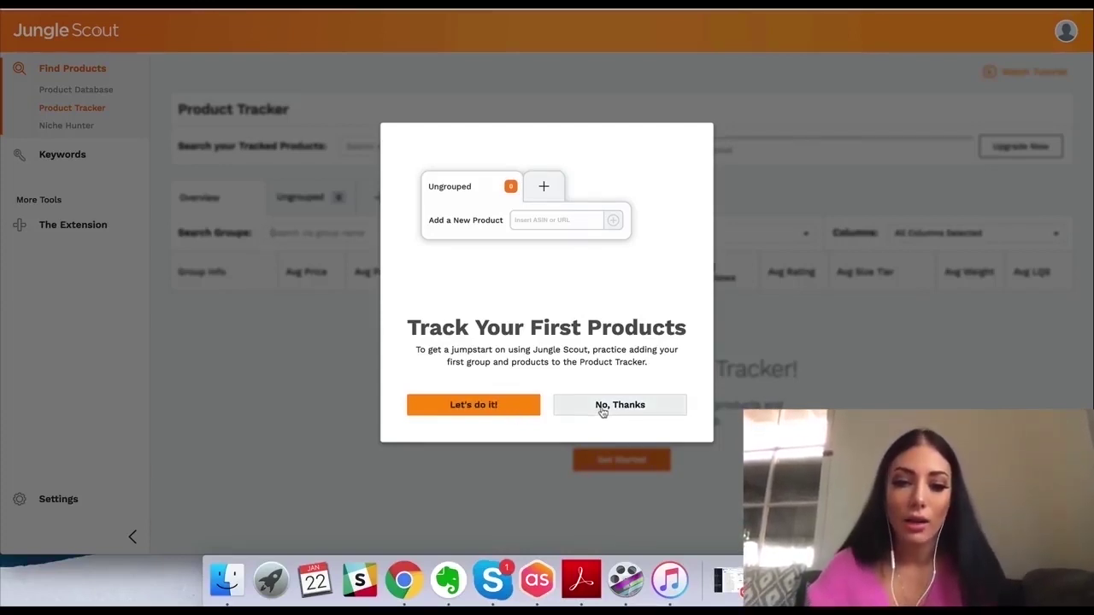
left_click(479, 403)
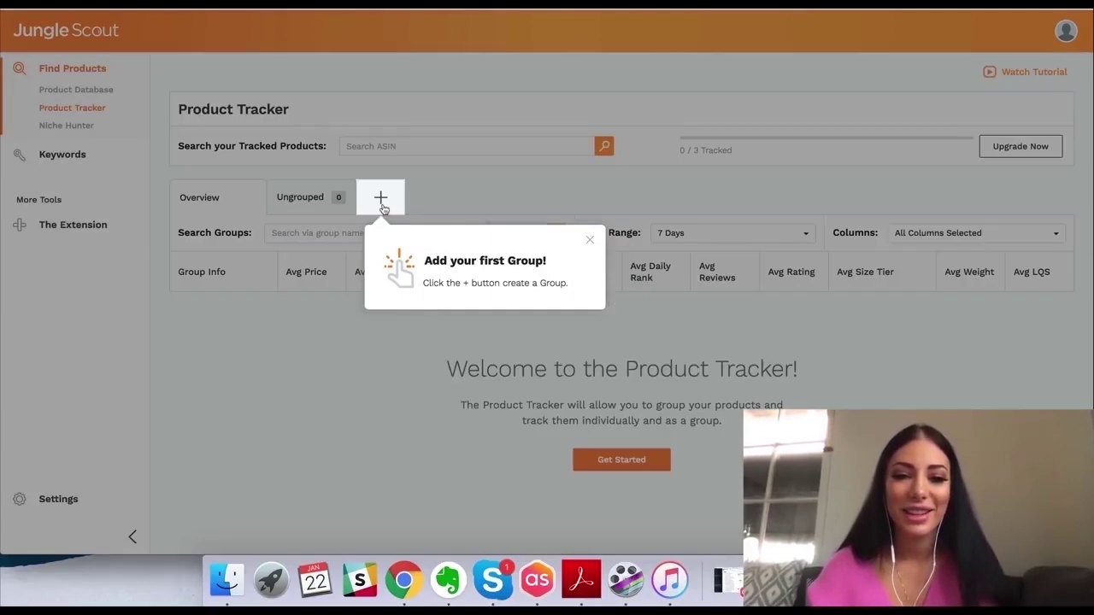
left_click(381, 205)
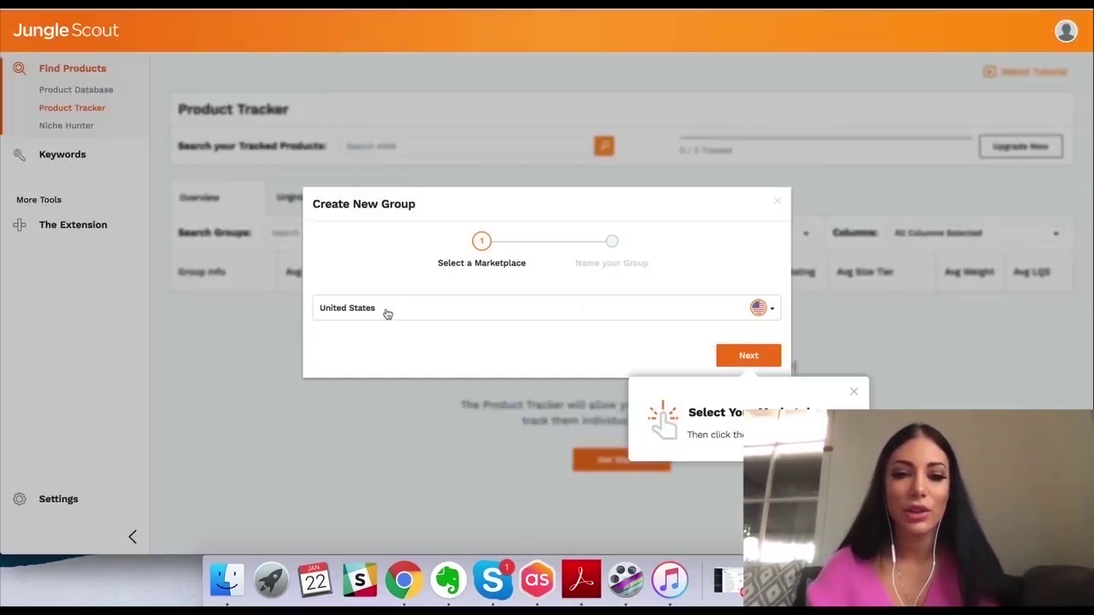
left_click(752, 357)
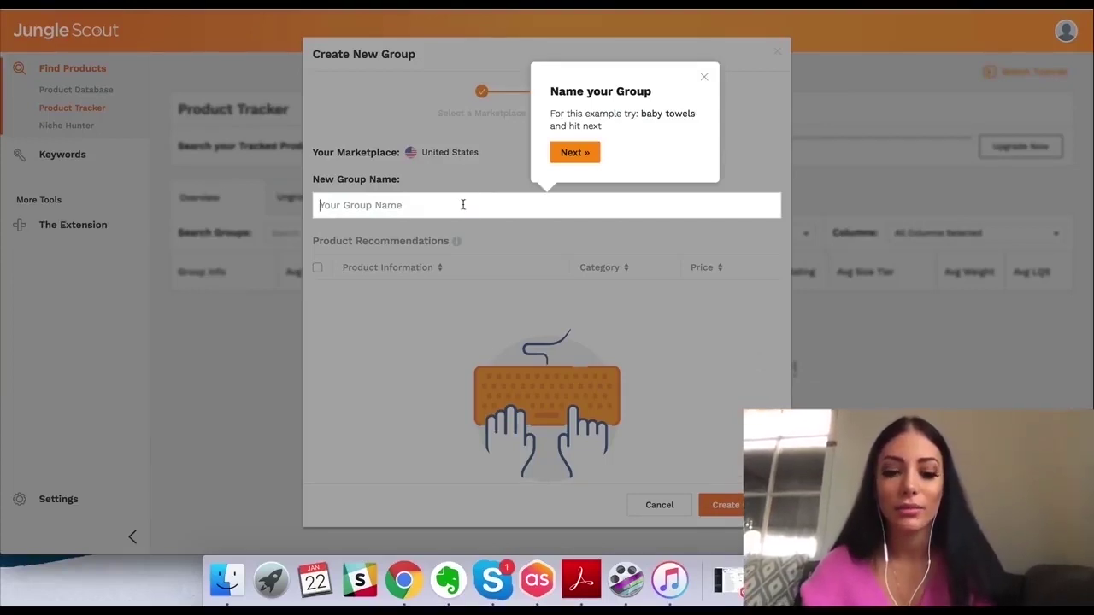
type("Cell Pho")
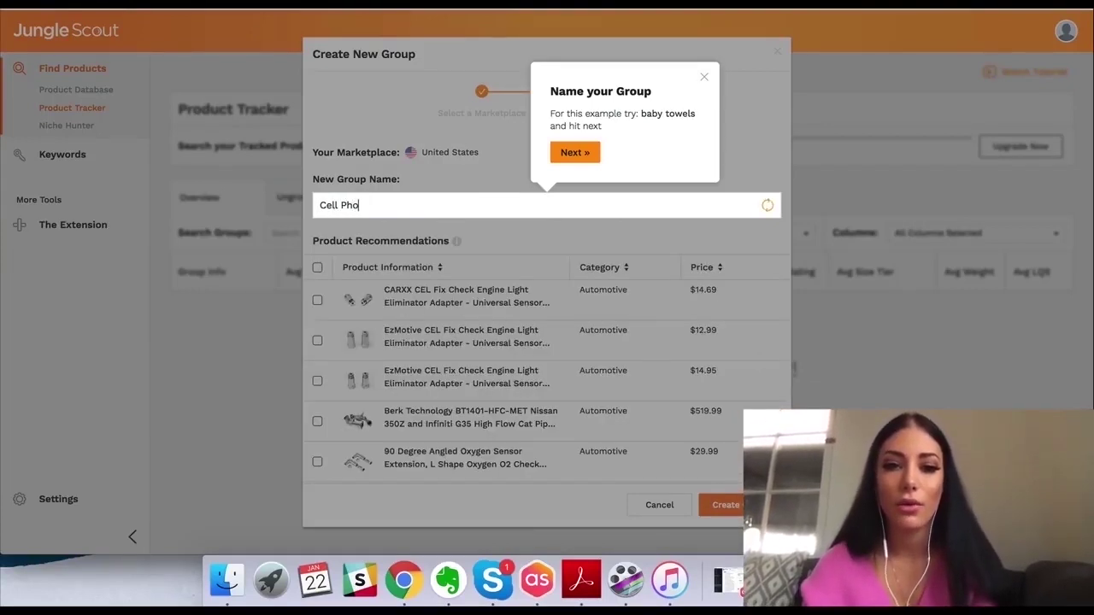
key("BackSpace")
key("BackSpace")
key("BackSpace")
type("PHONE")
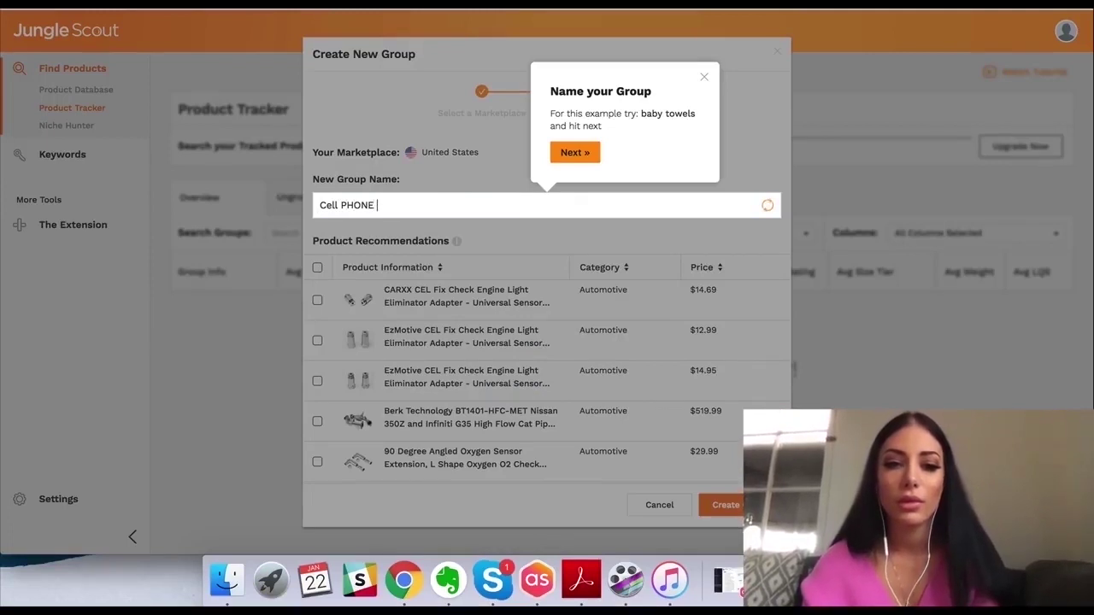
key("BackSpace")
key("BackSpace")
key("BackSpace")
key("BackSpace")
type("pho")
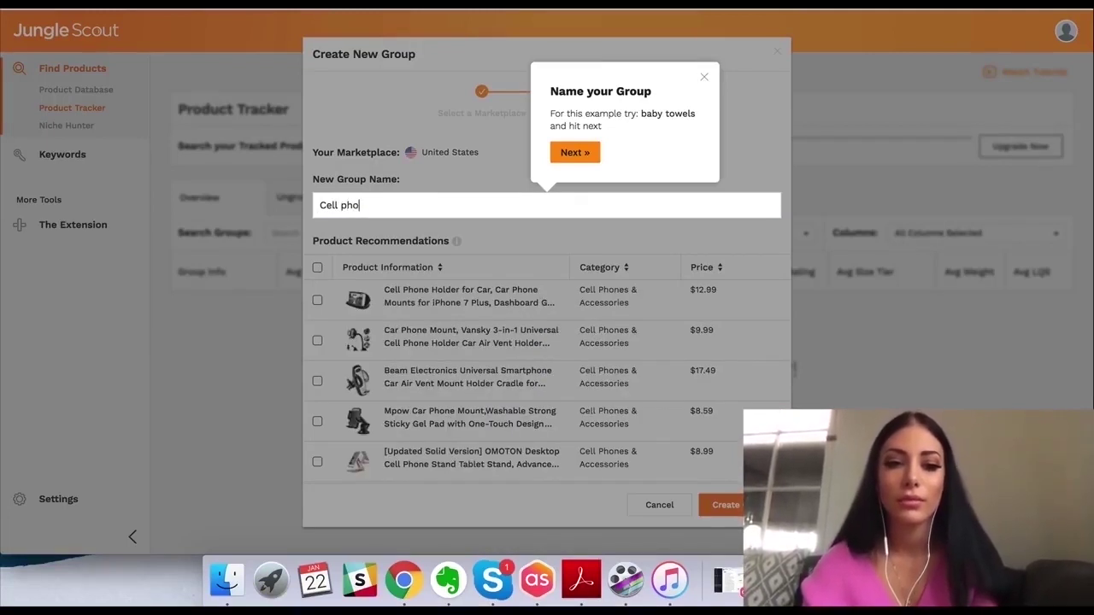
type("ne case")
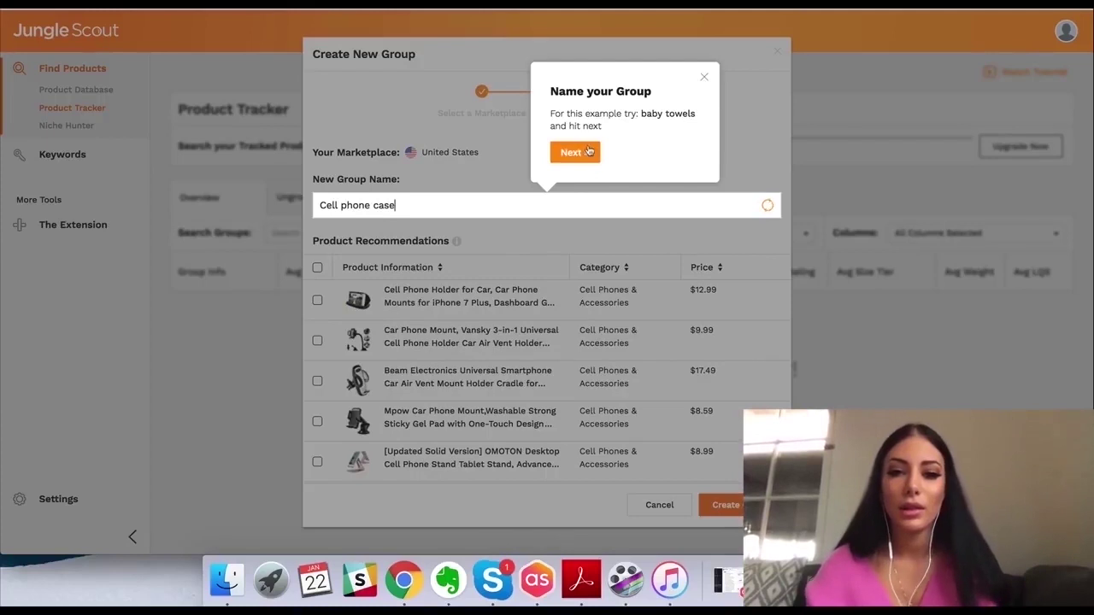
left_click(588, 152)
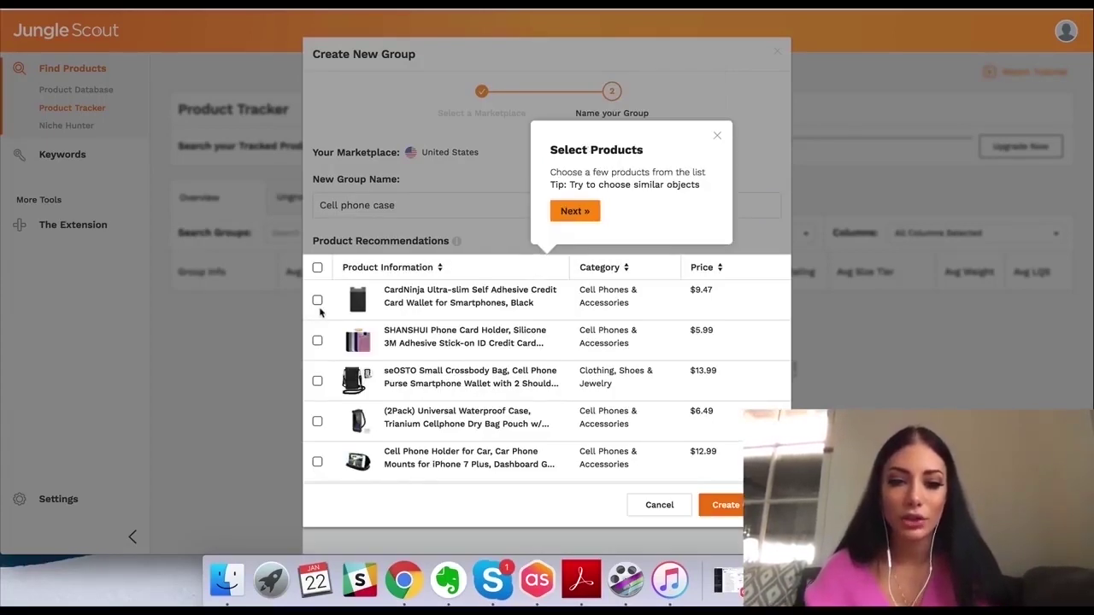
left_click(317, 301)
left_click(317, 340)
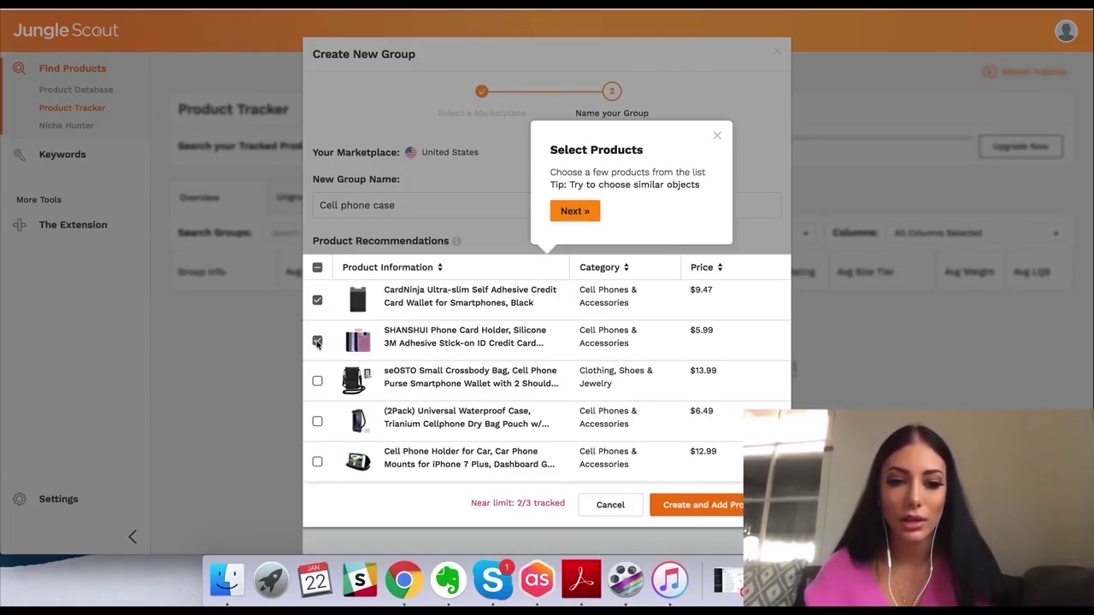
left_click(317, 382)
left_click(586, 213)
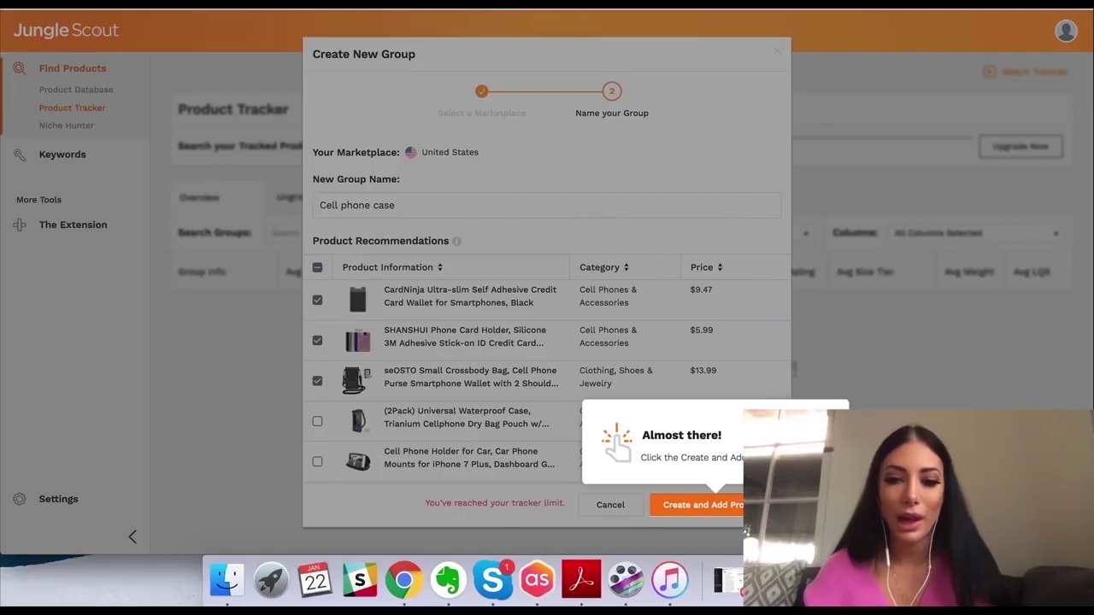
left_click(716, 504)
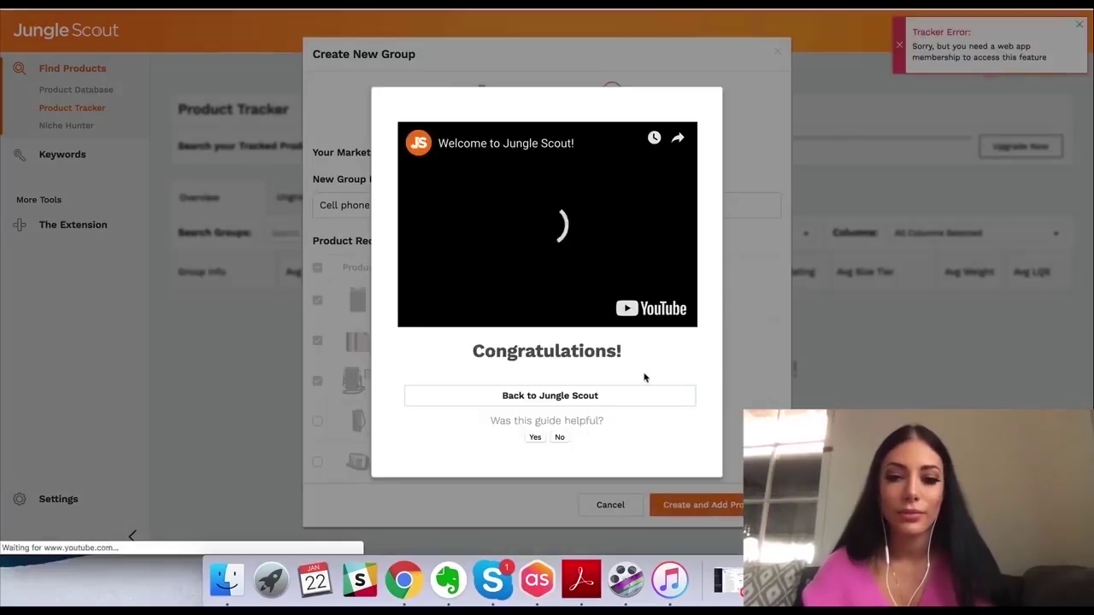
left_click(543, 396)
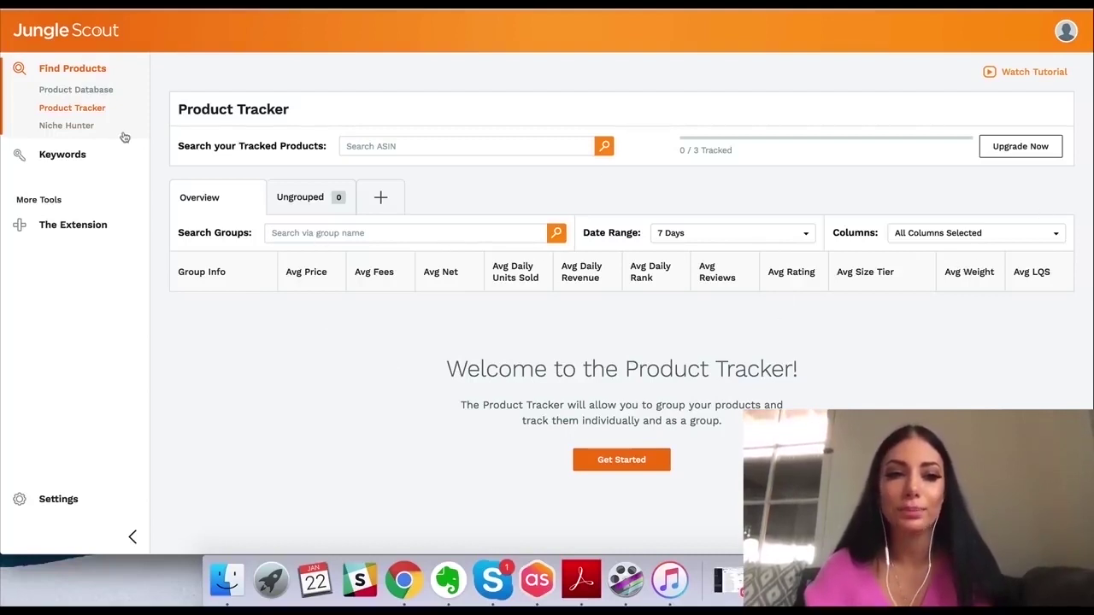
Open Niche Hunter and limit the category to Health & Household.
left_click(89, 128)
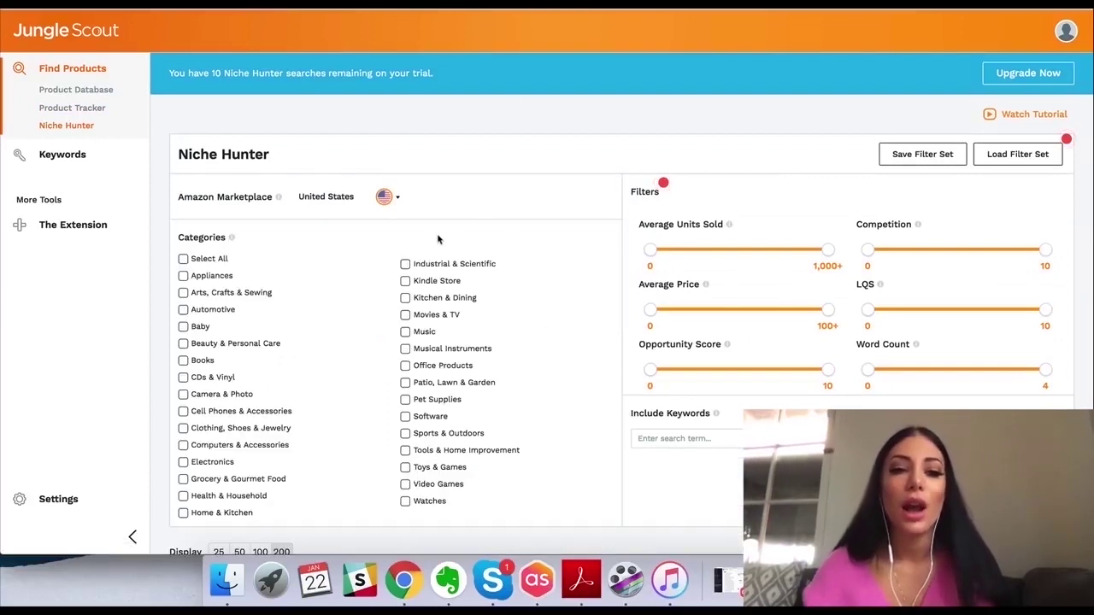
scroll(438, 239, "down", 1)
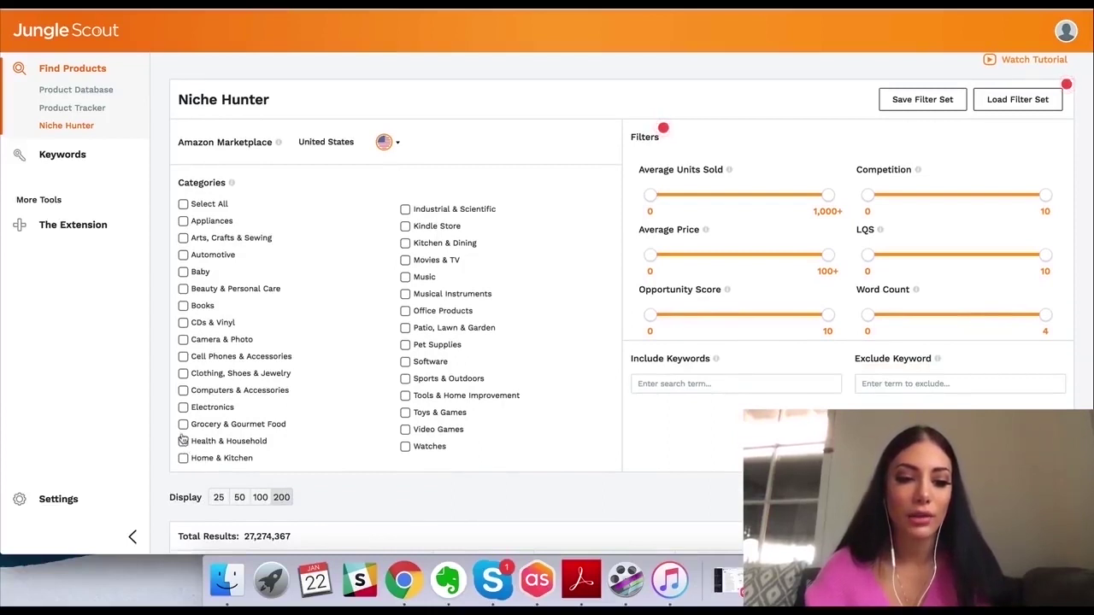
left_click(182, 440)
scroll(739, 181, "up", 1)
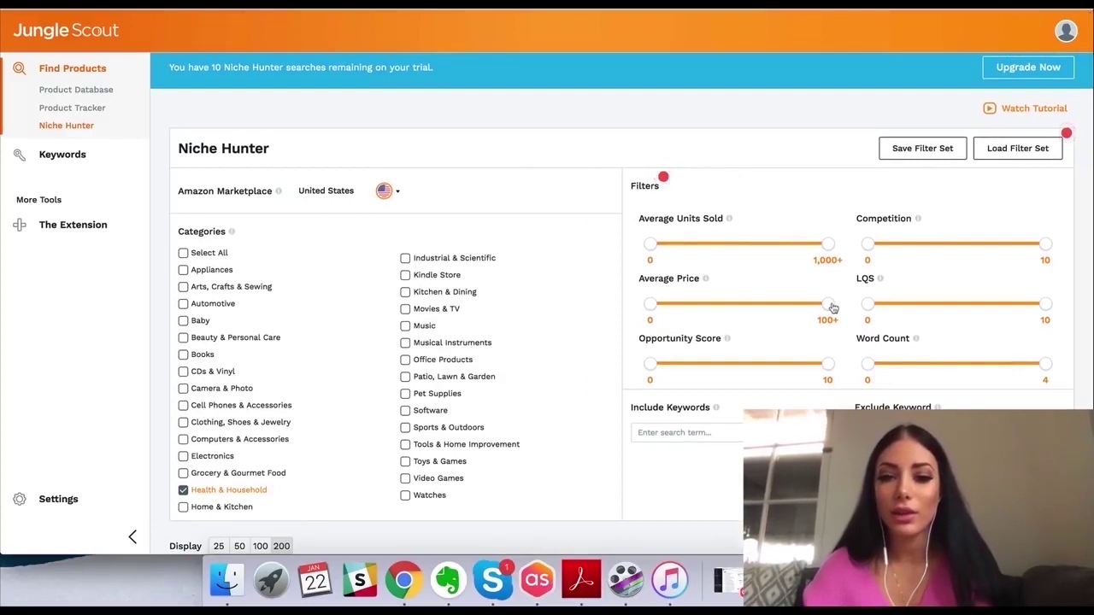
Set price 34–56, units sold 289+, competition up to 5, opportunity score 4+.
left_click_drag(827, 304, 763, 306)
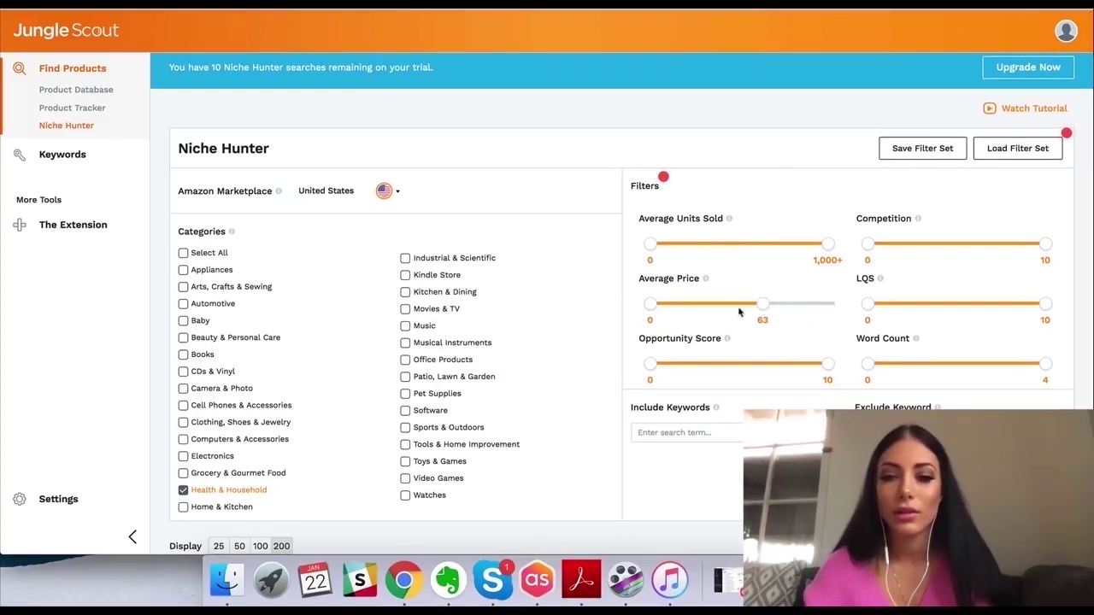
left_click_drag(651, 305, 750, 305)
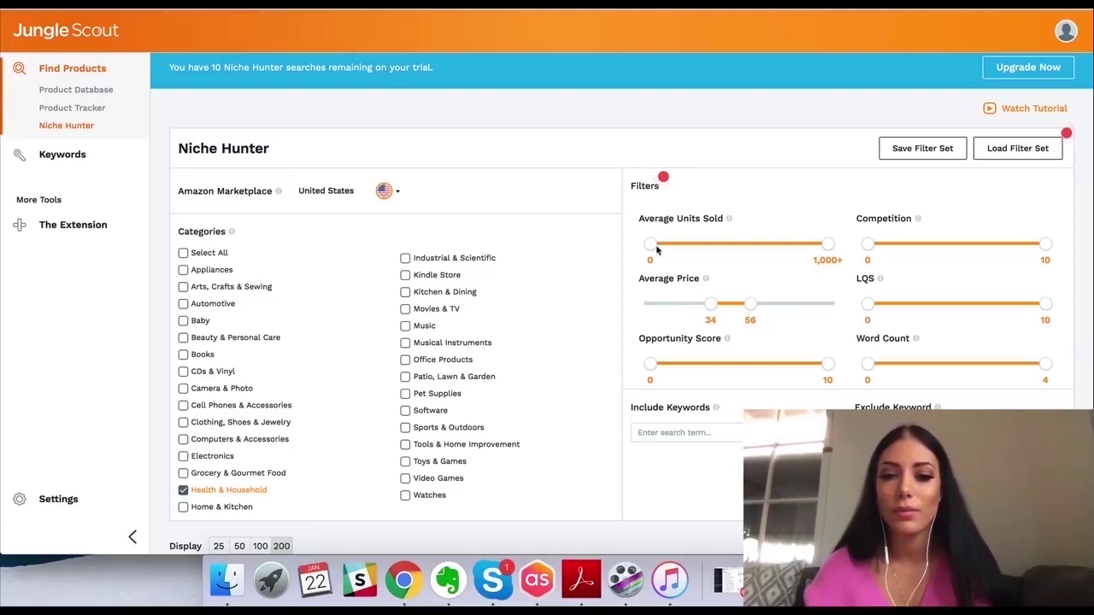
left_click_drag(656, 249, 701, 245)
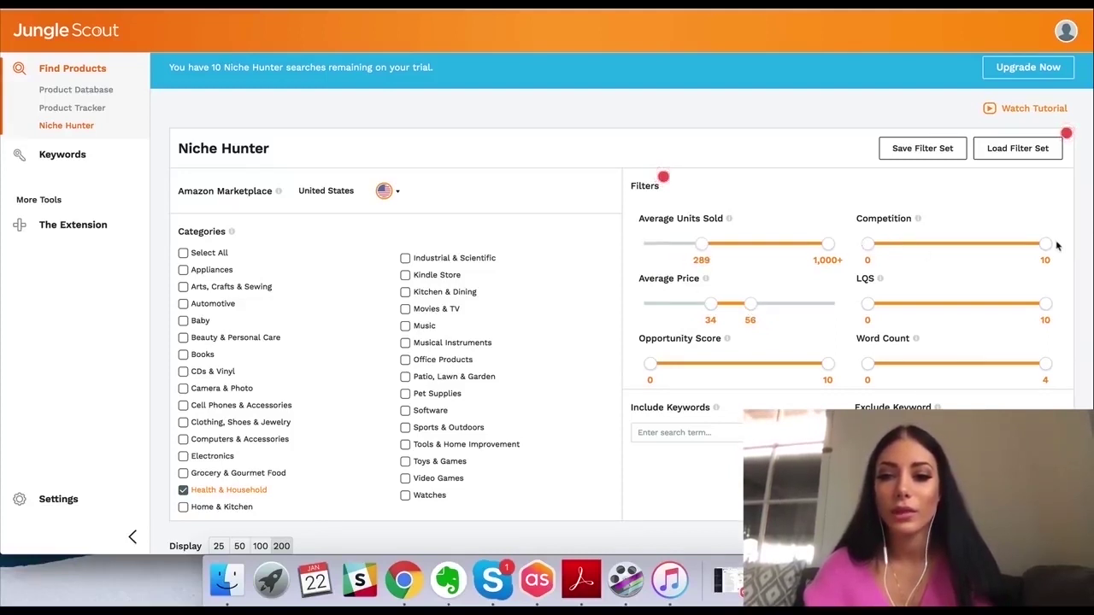
left_click_drag(1046, 245, 952, 250)
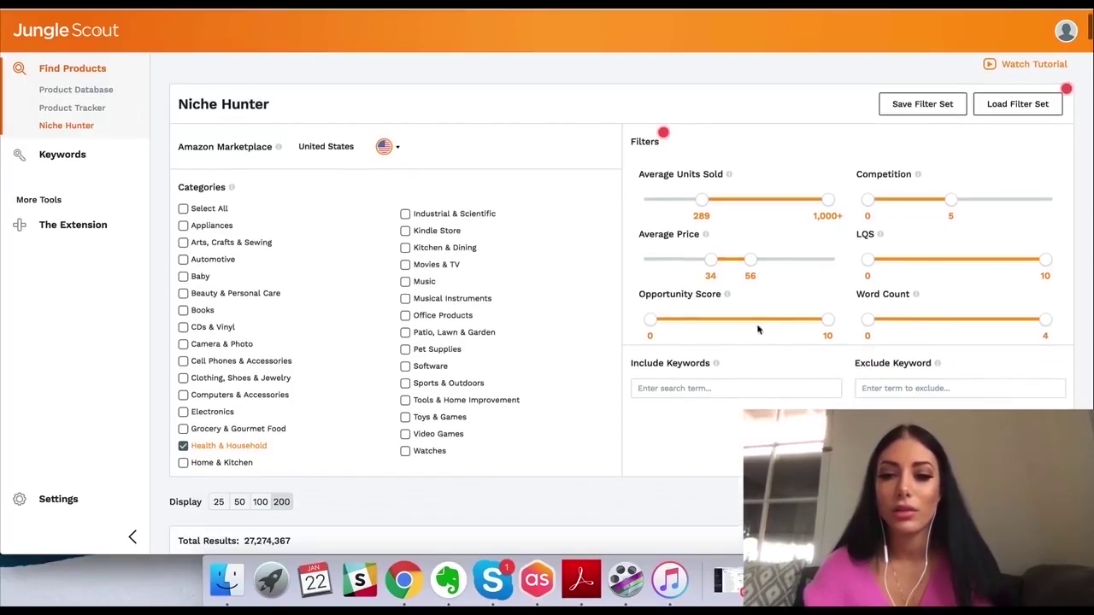
mouse_move(650, 319)
left_mouse_down()
mouse_move(719, 321)
mouse_move(726, 333)
left_mouse_up()
scroll(944, 313, "down", 2)
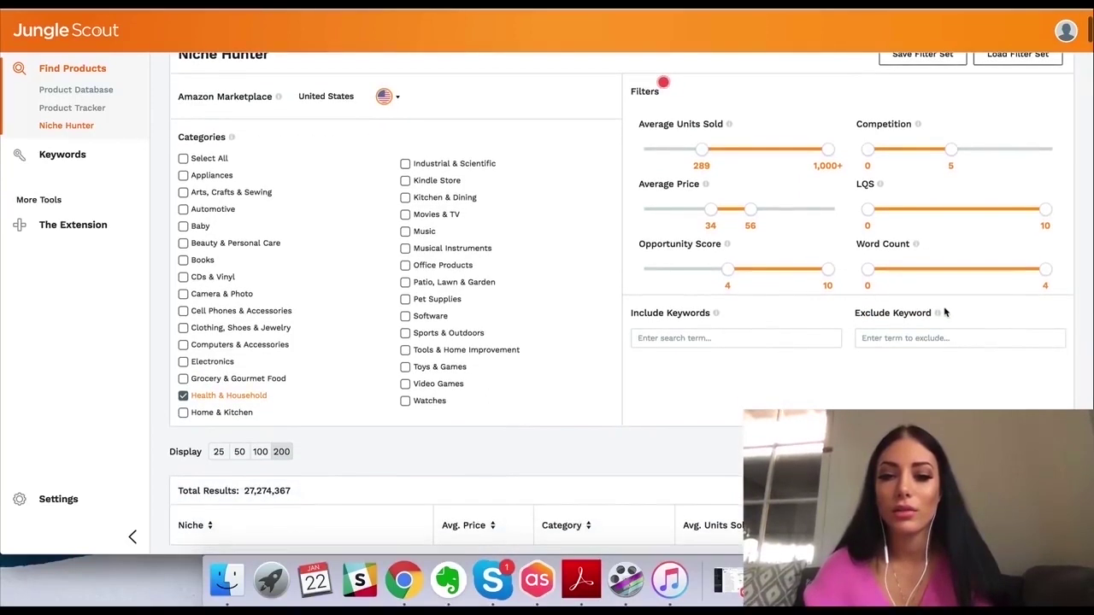
scroll(944, 313, "down", 2)
Run the Niche Hunter search to list the 19,361 matching niches.
left_click(1037, 366)
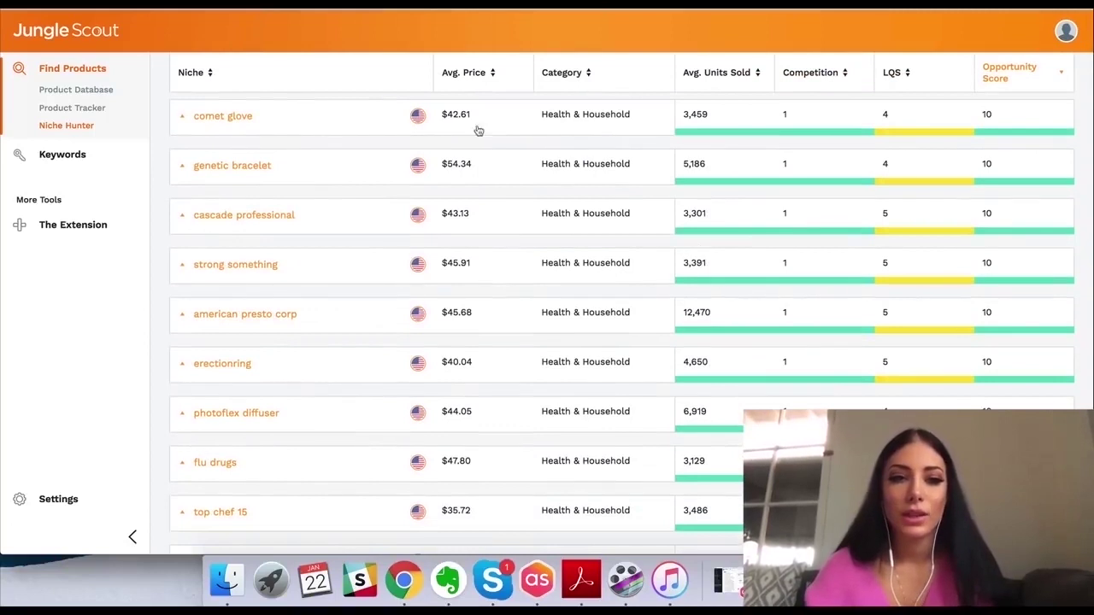
scroll(379, 100, "up", 1)
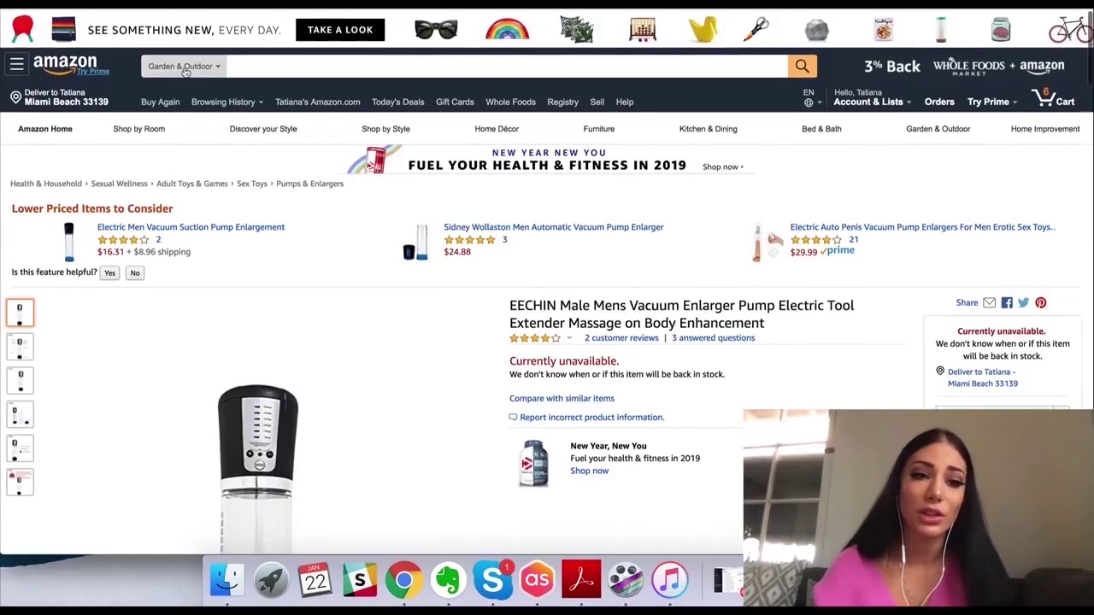
Search Amazon for 'slippers' and scroll through the results.
left_click(268, 64)
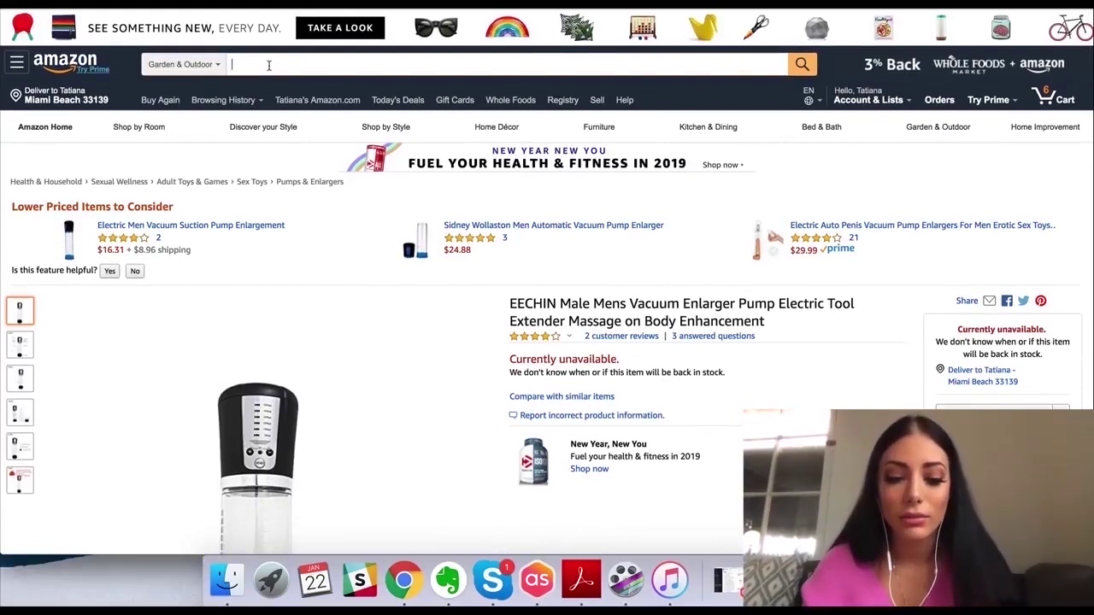
type("slippers")
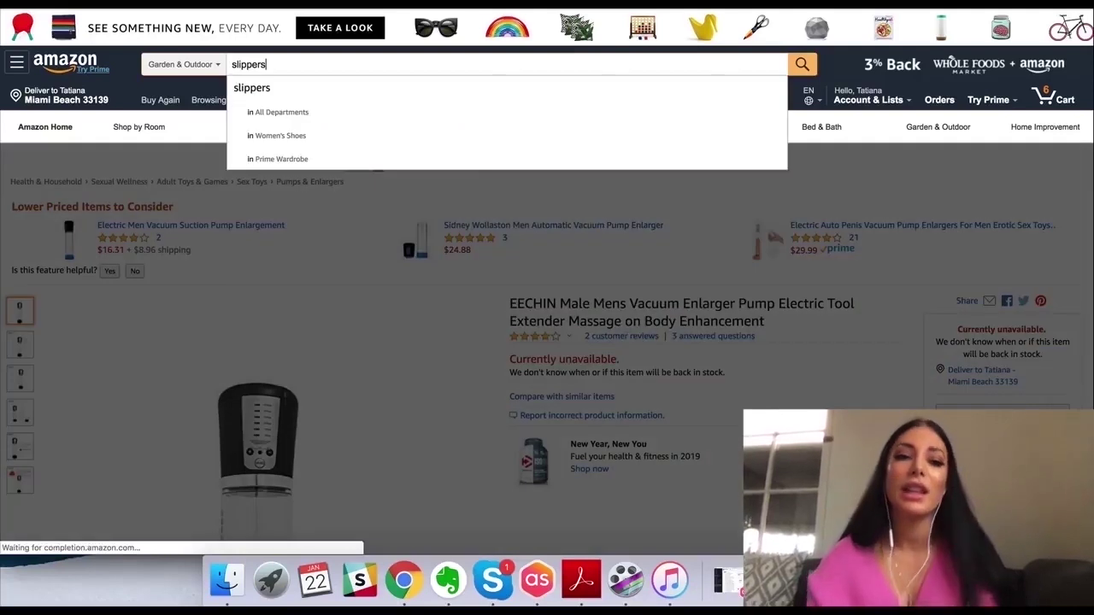
key("Return")
scroll(557, 336, "down", 5)
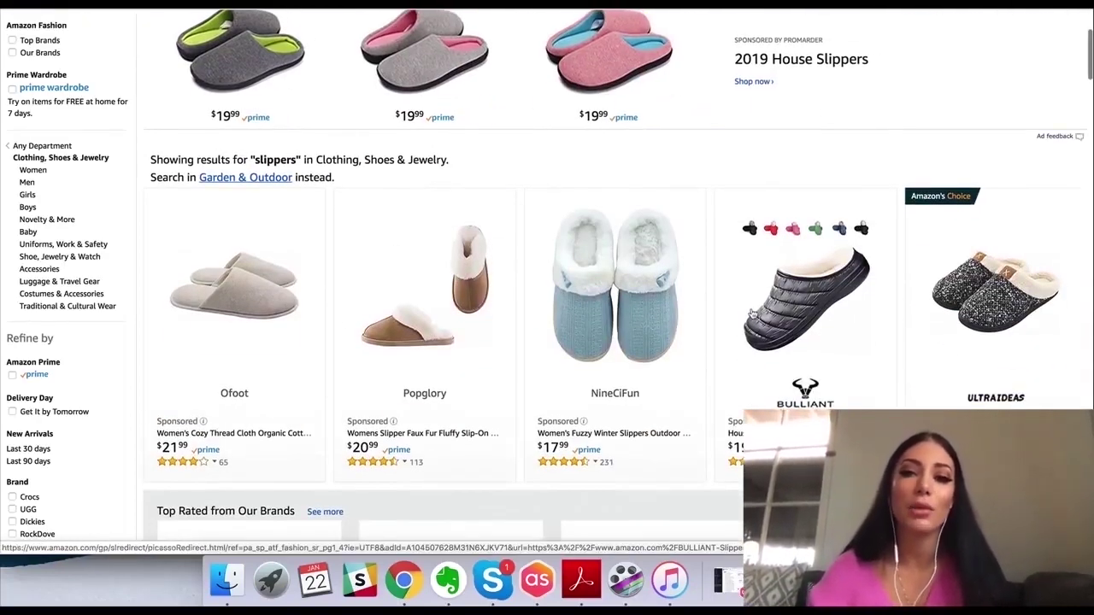
scroll(752, 314, "down", 2)
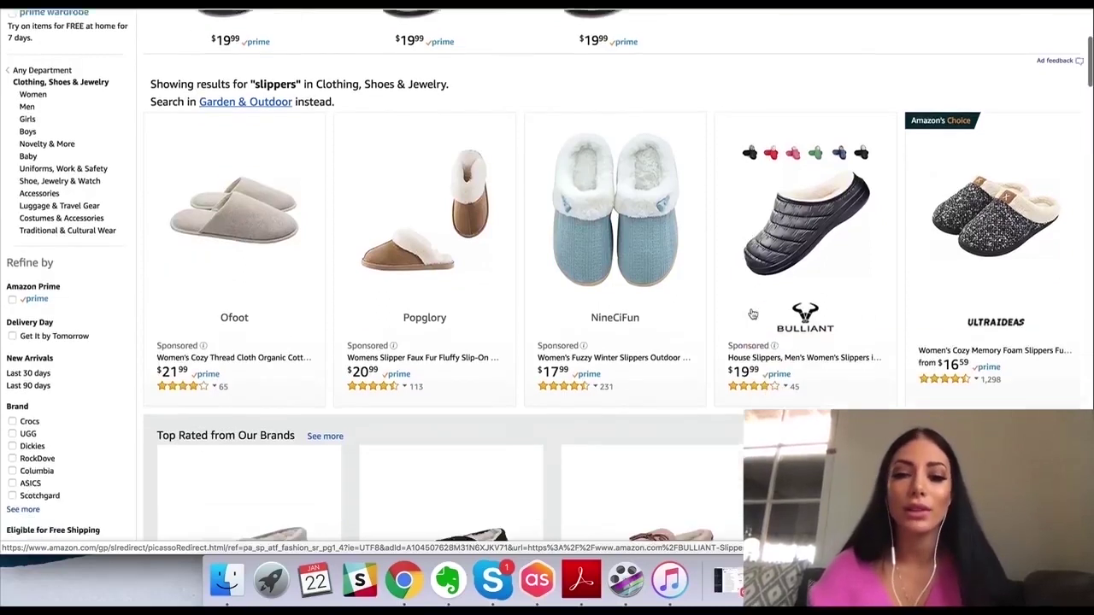
scroll(752, 314, "down", 2)
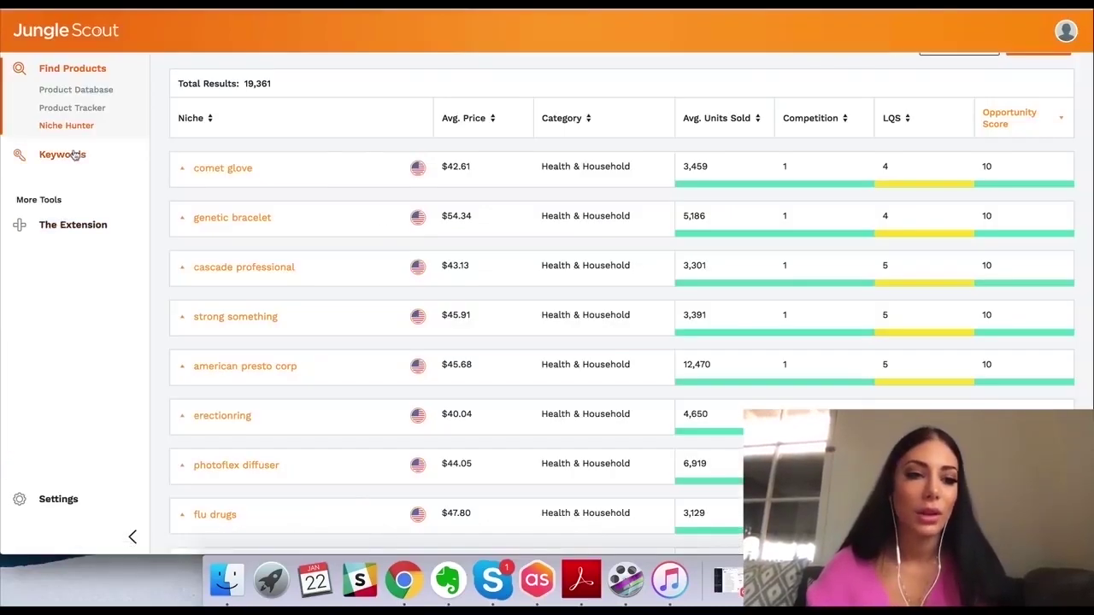
Open Listing Builder from the Keywords section of the sidebar.
left_click(73, 158)
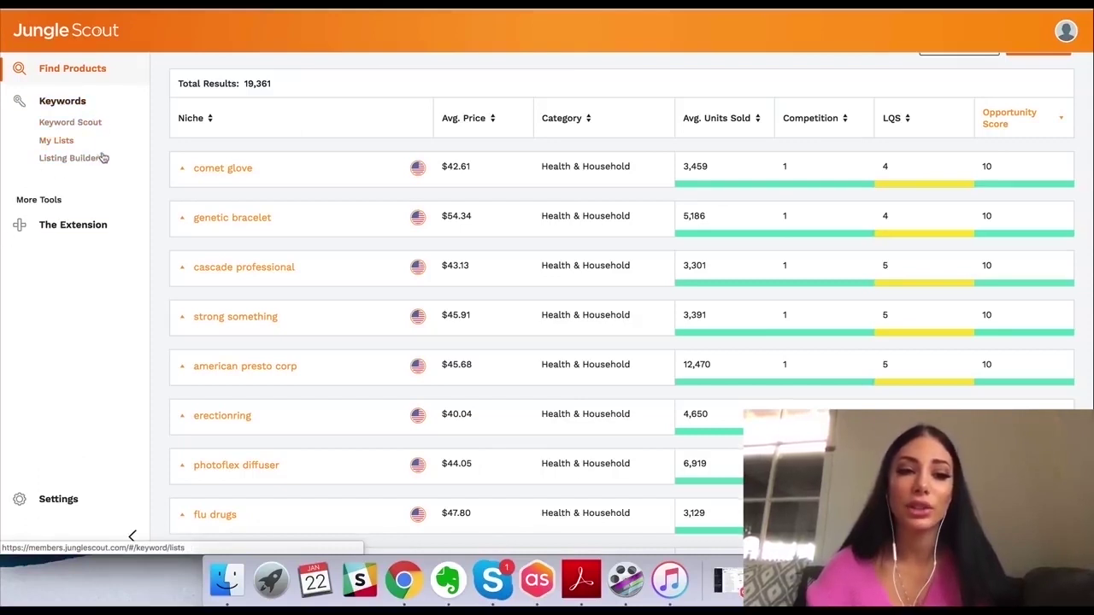
left_click(71, 163)
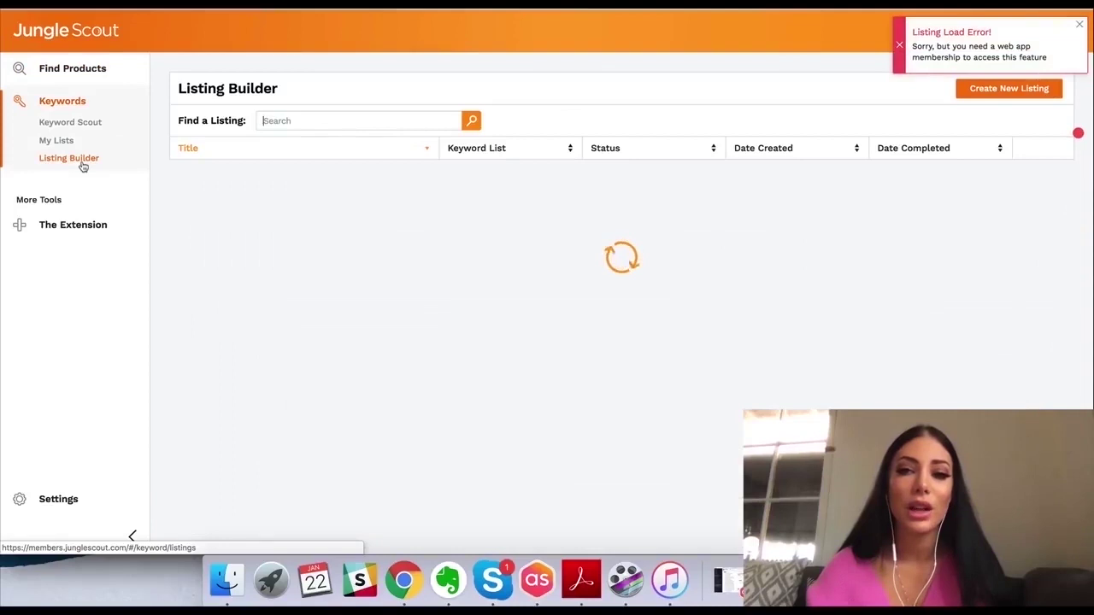